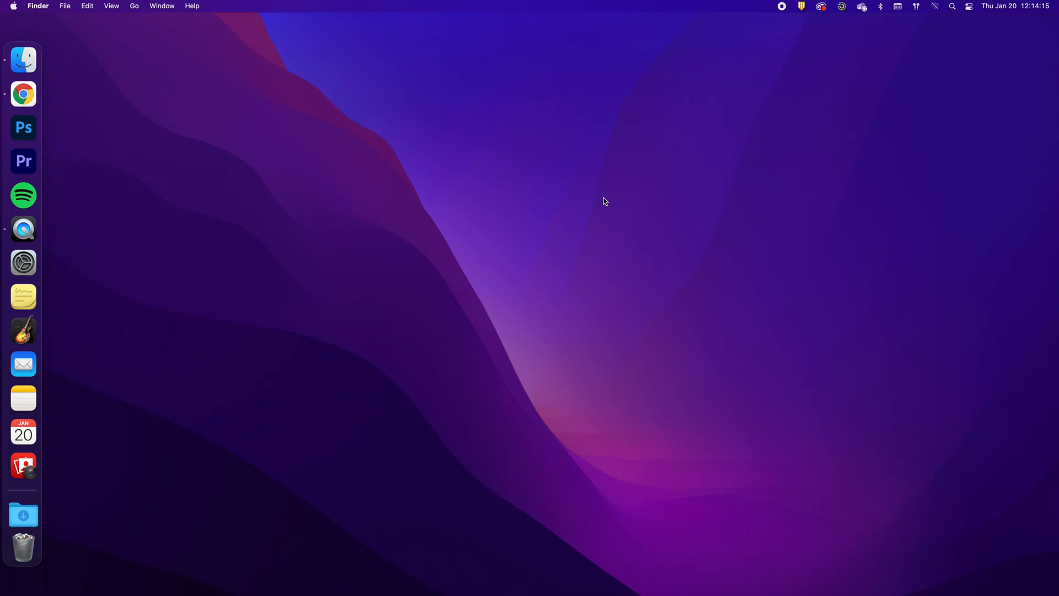
Step: Open Premiere Pro, start a new project, and set its location to Desktop/other projects/Senior Year/Premiere Pro/Legacy Project
left_click(24, 161)
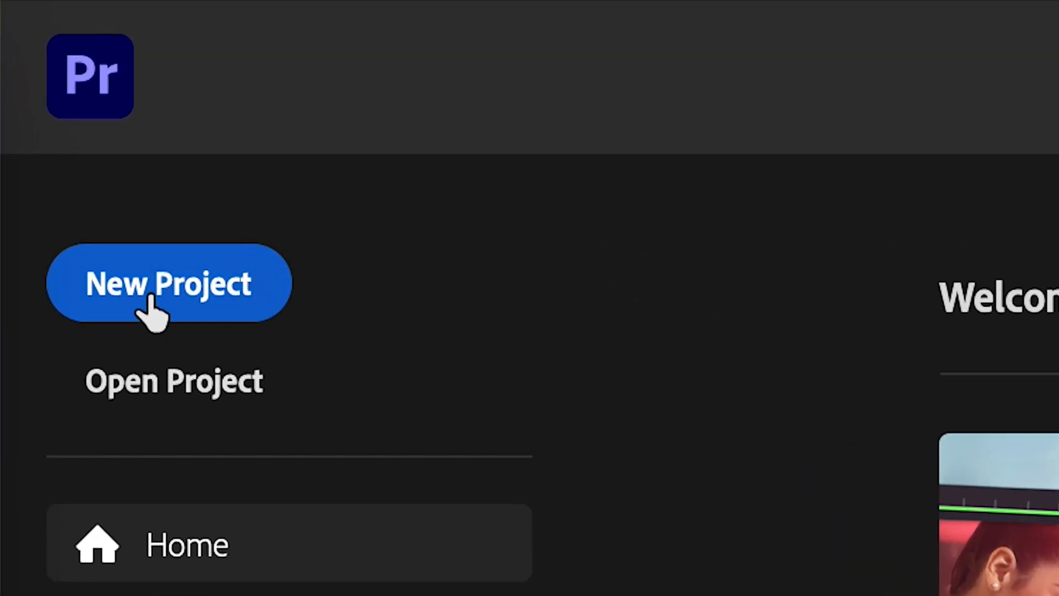
left_click(188, 270)
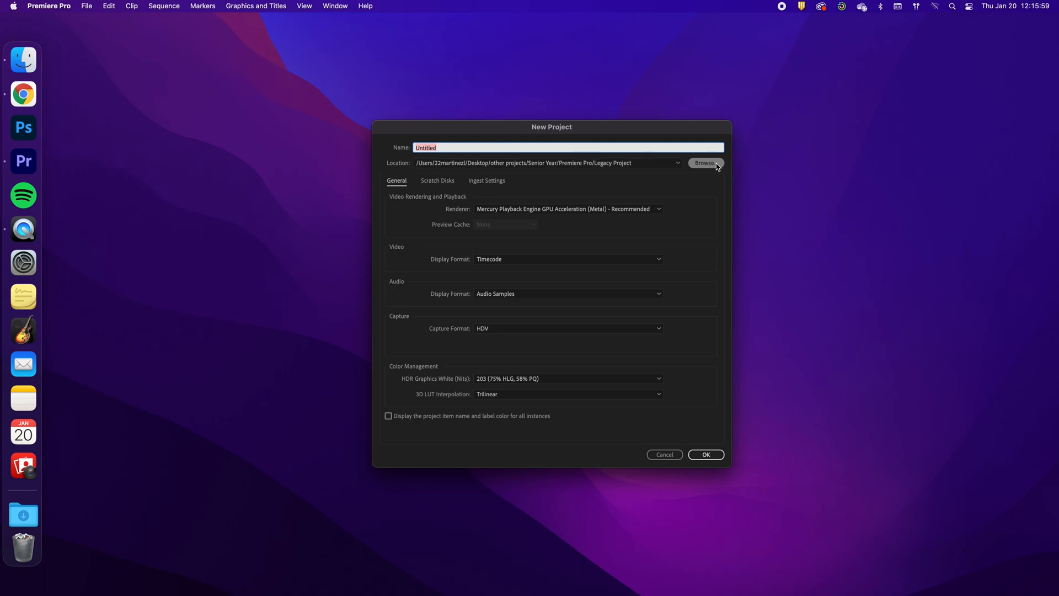
left_click(718, 164)
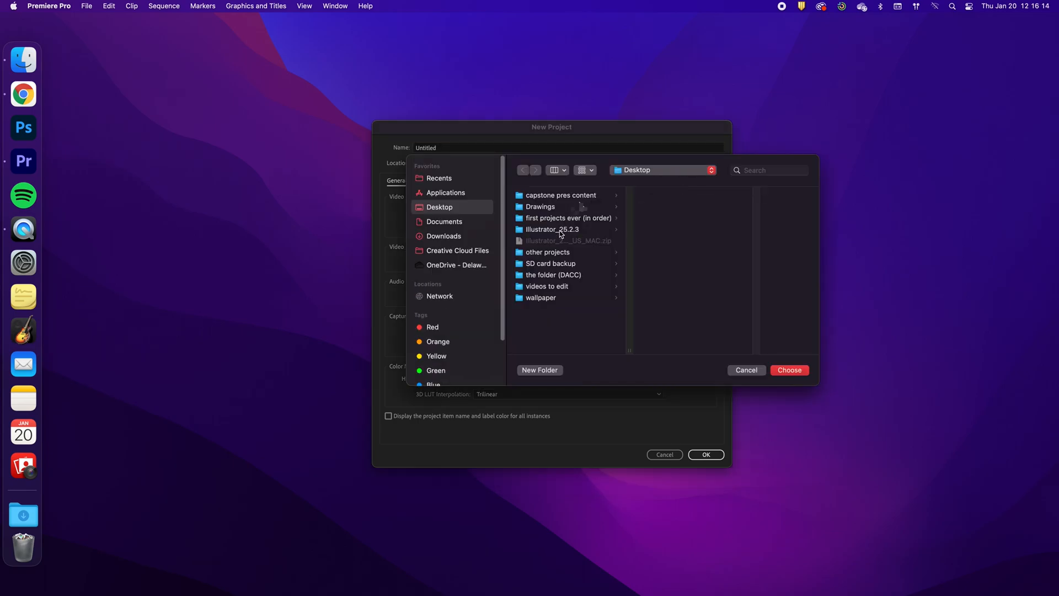
left_click(583, 252)
left_click(670, 206)
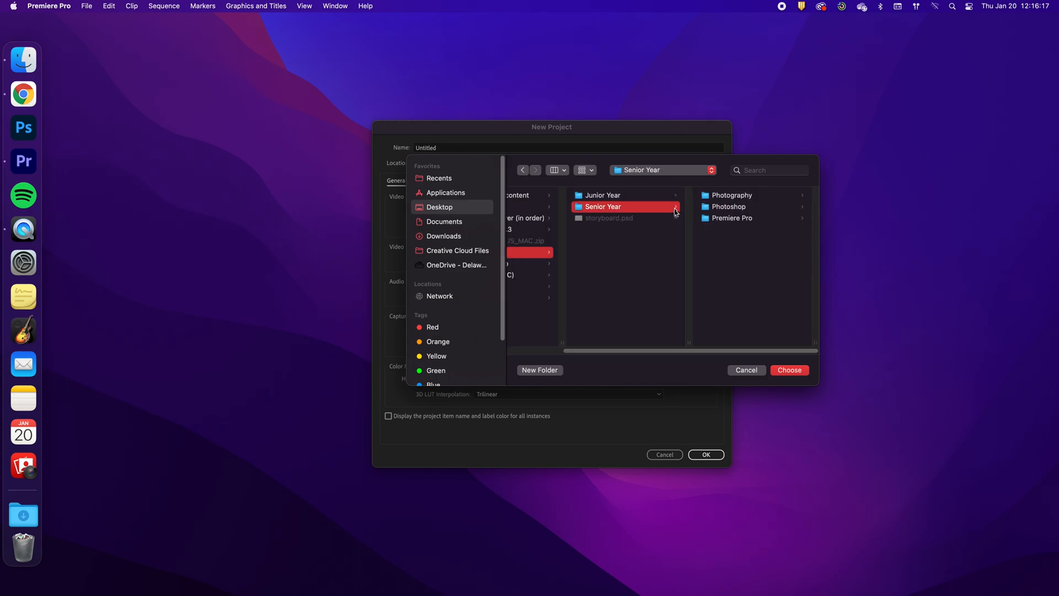
left_click(717, 218)
left_click(723, 230)
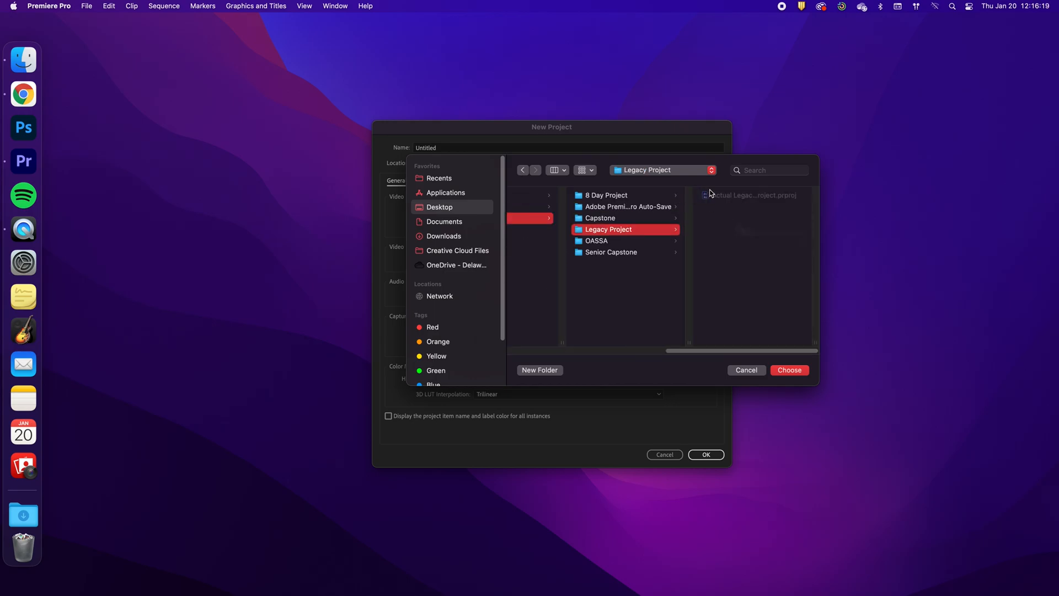
left_click(784, 368)
Step: Name the new project "Legacy Project Demo" and create it
double_click(565, 147)
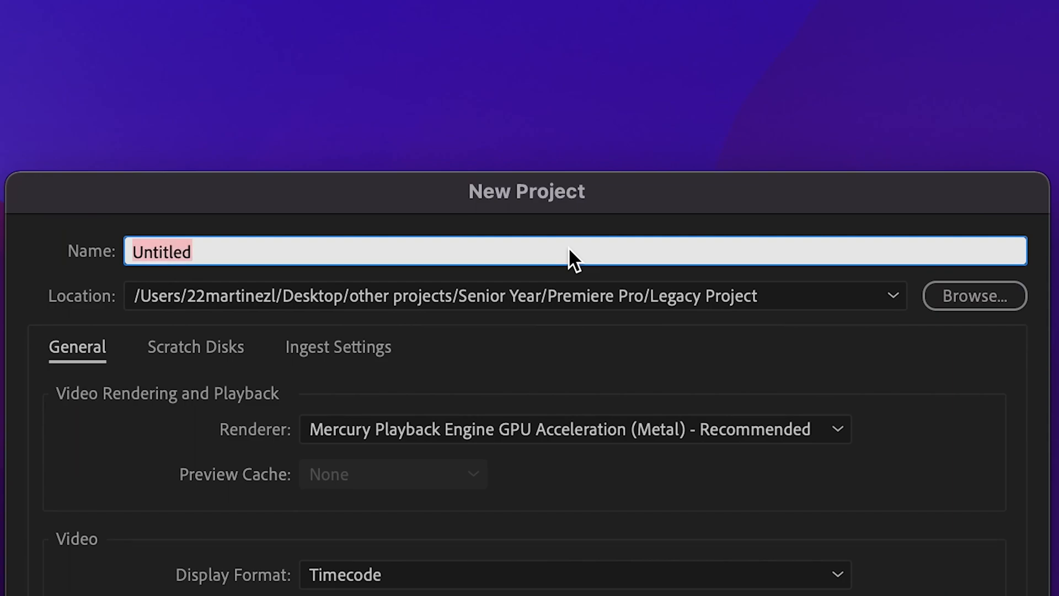
type("Leg")
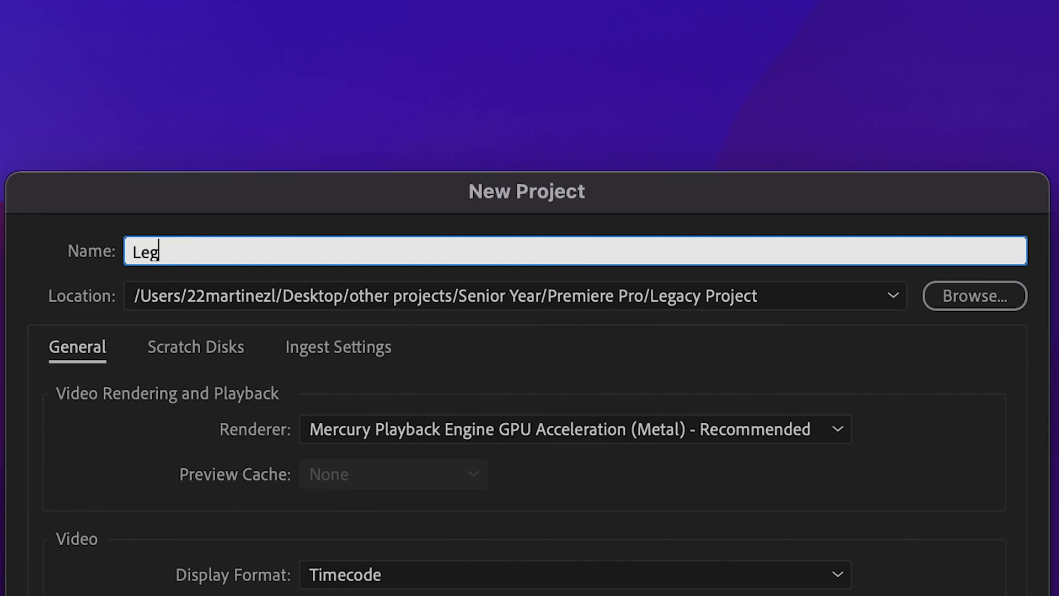
type("acy Project ")
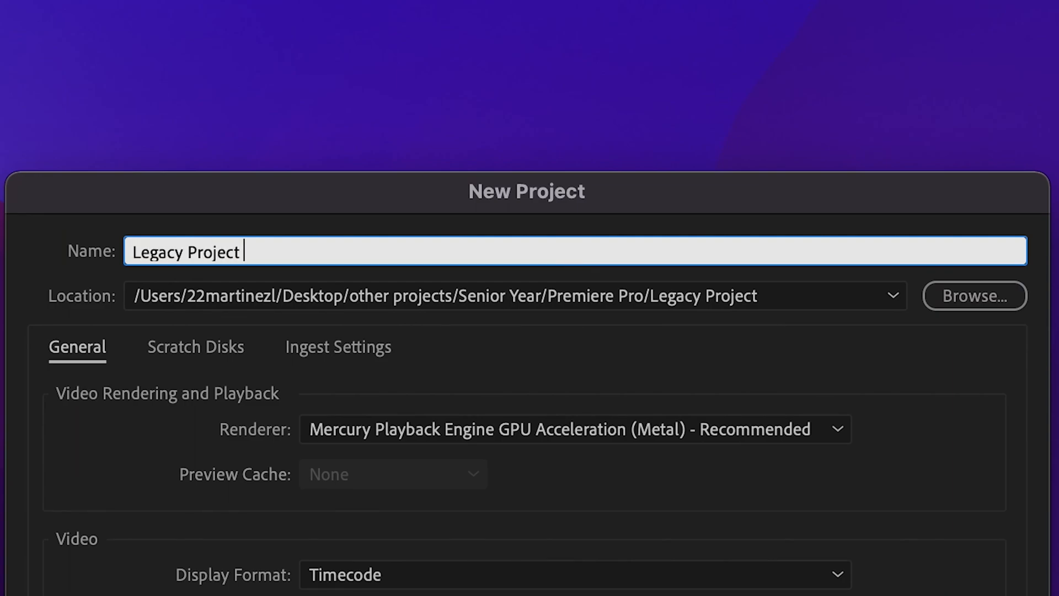
type("Dem")
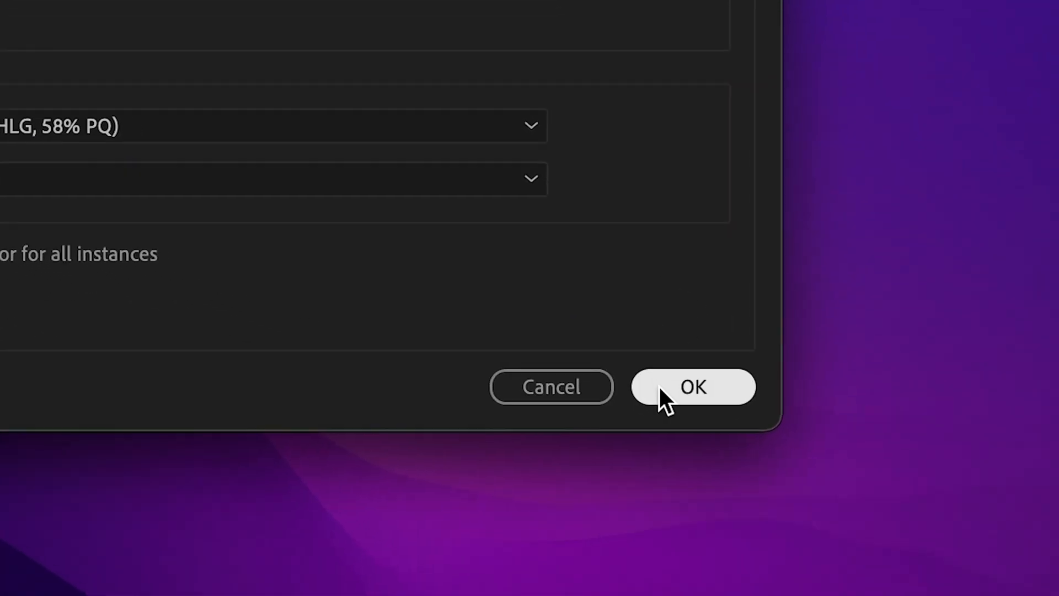
left_click(662, 387)
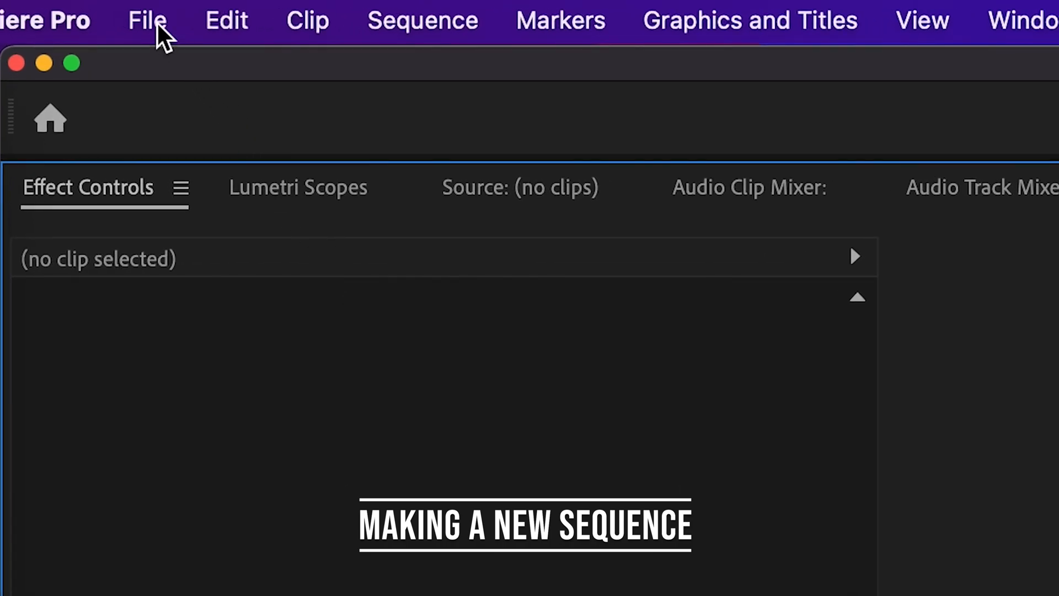
Step: Start a new sequence and choose the ARRI 1080p 30 preset for it
left_click(157, 22)
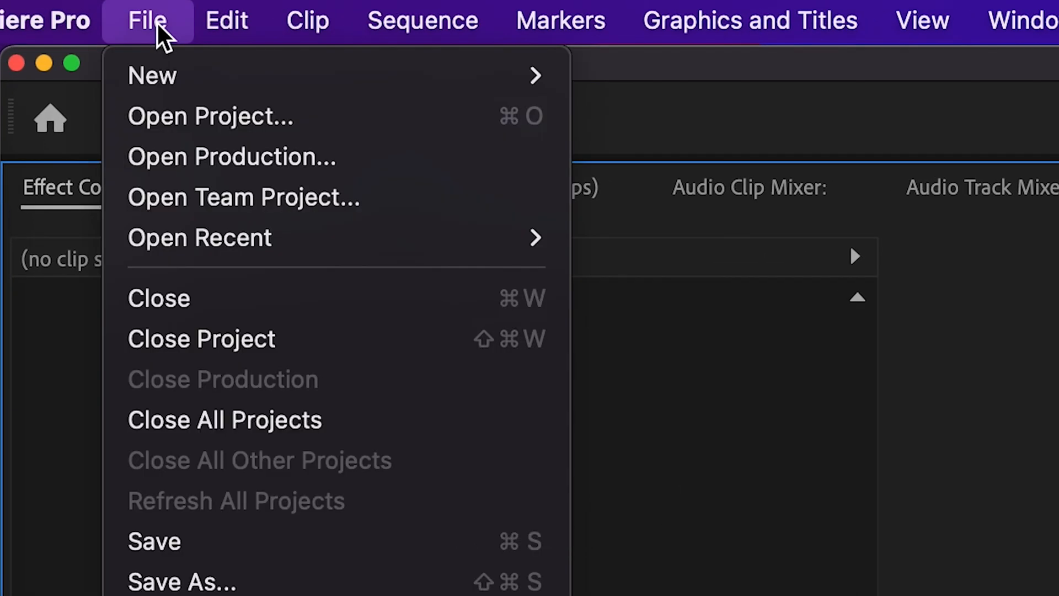
mouse_move(160, 65)
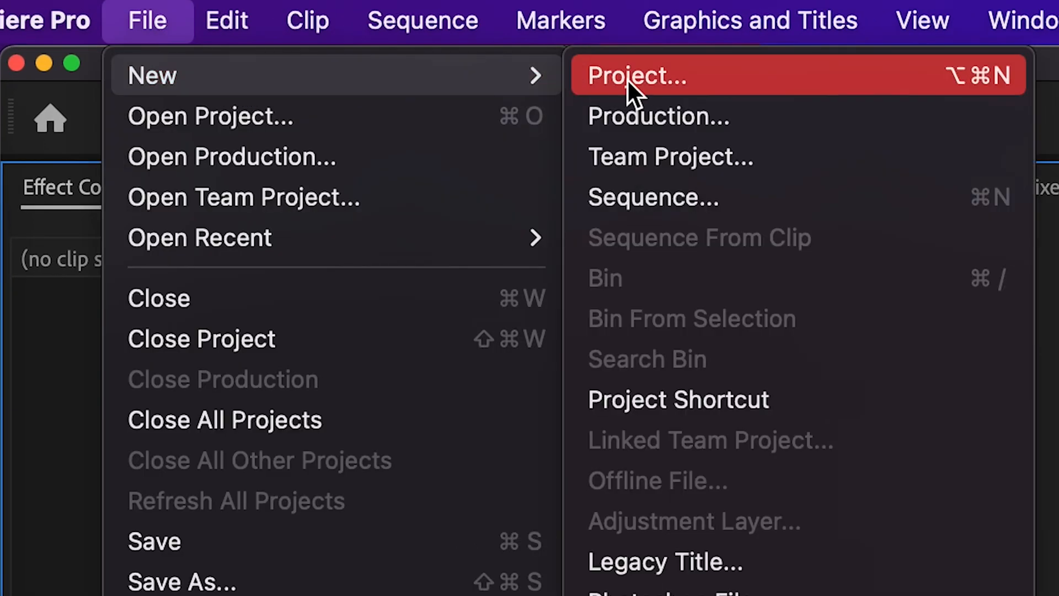
left_click(738, 195)
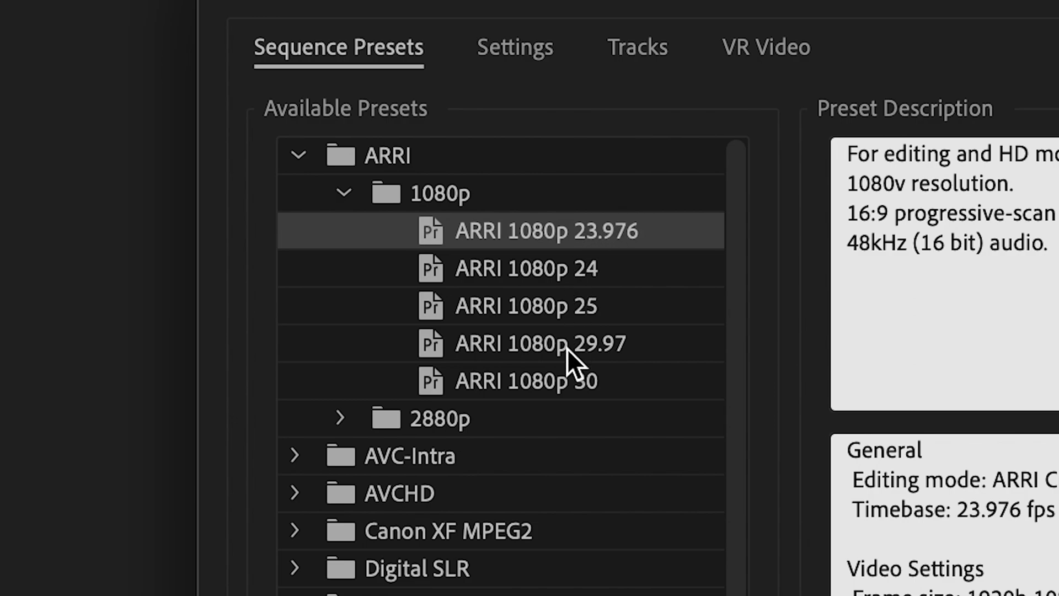
left_click(674, 389)
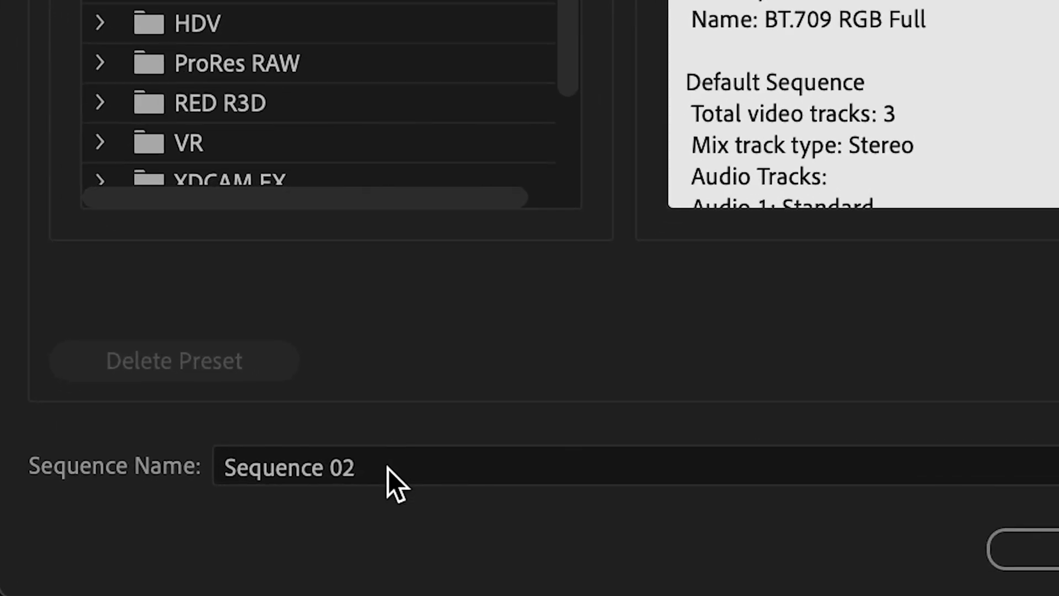
Step: Name the sequence "Legacy Project Demo" and create it
left_click(388, 467)
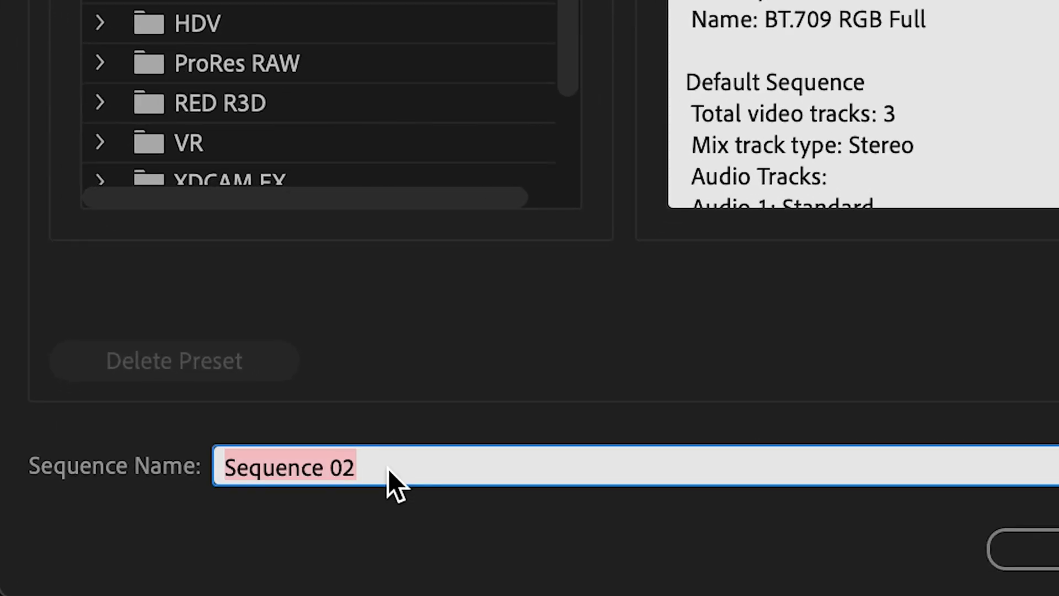
type("Leg")
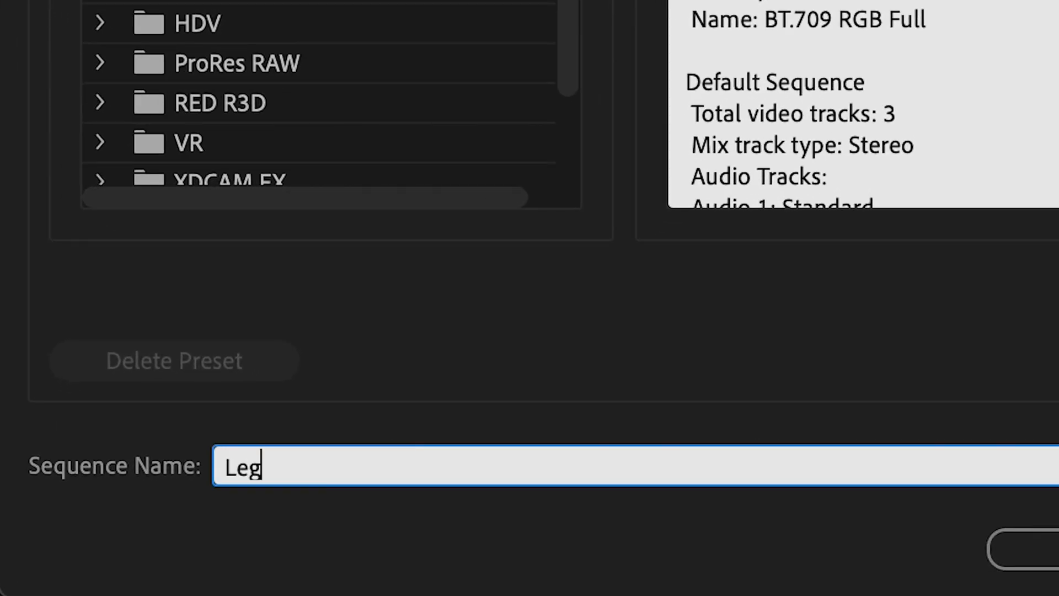
type("acy Project Dem")
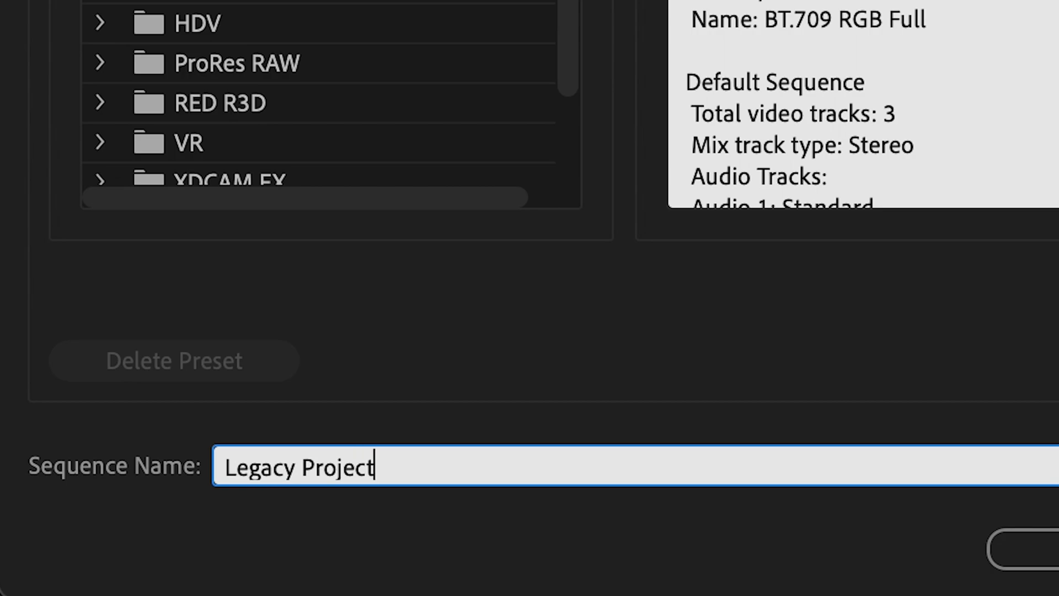
type("o")
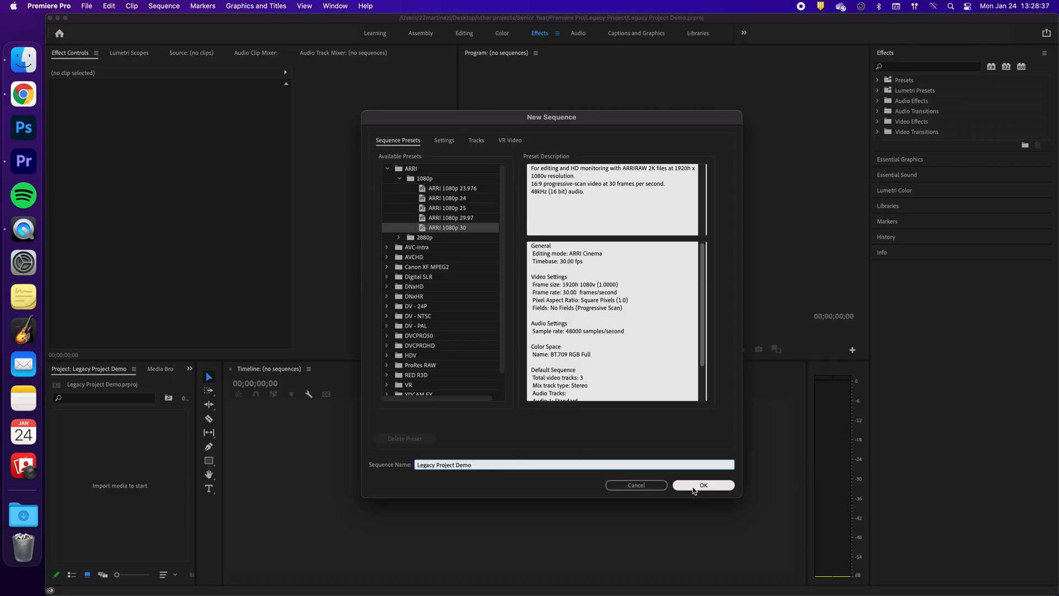
left_click(694, 487)
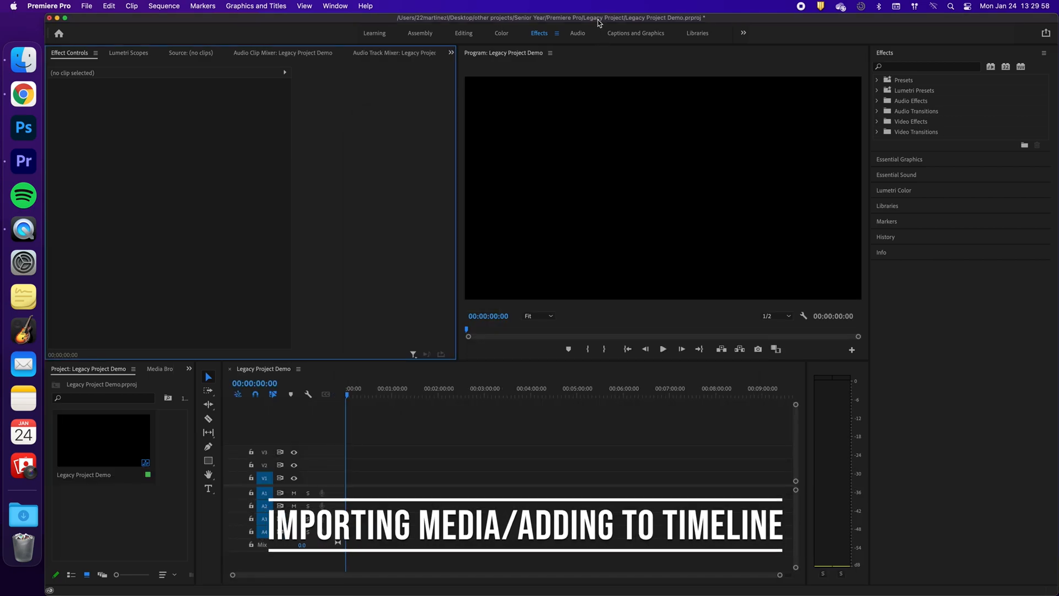
Step: Import the Footage folder from the desktop into the Legacy Project Demo project
left_click_drag(585, 22, 504, 20)
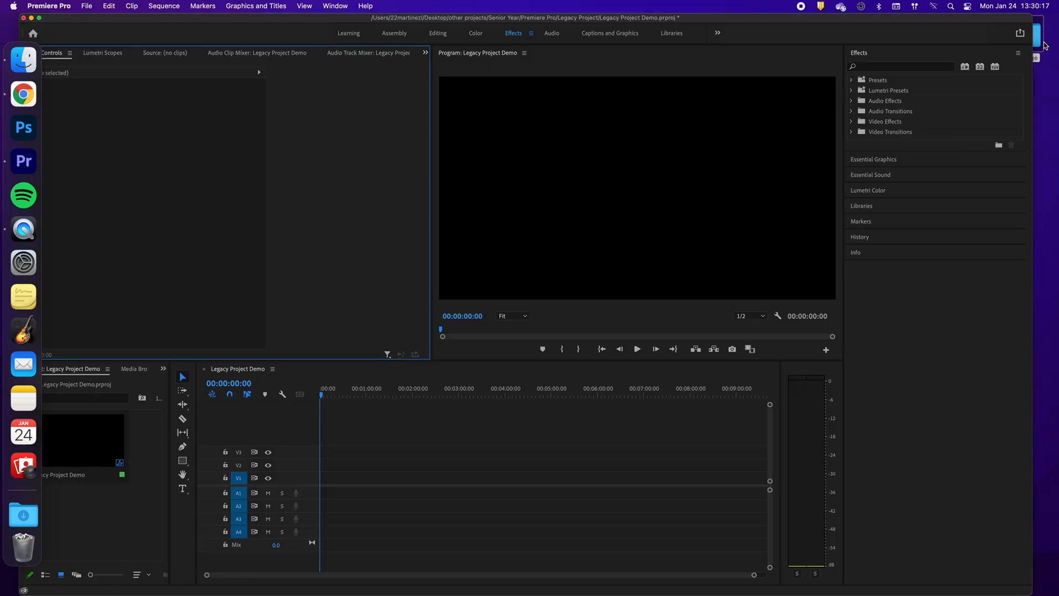
left_click_drag(1044, 46, 129, 500)
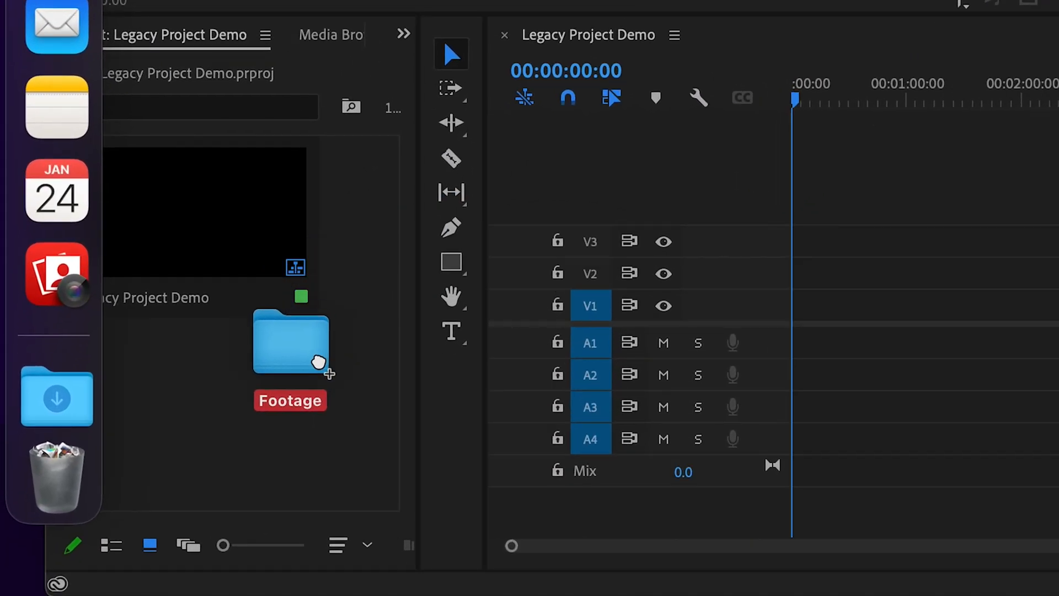
left_click_drag(319, 362, 297, 409)
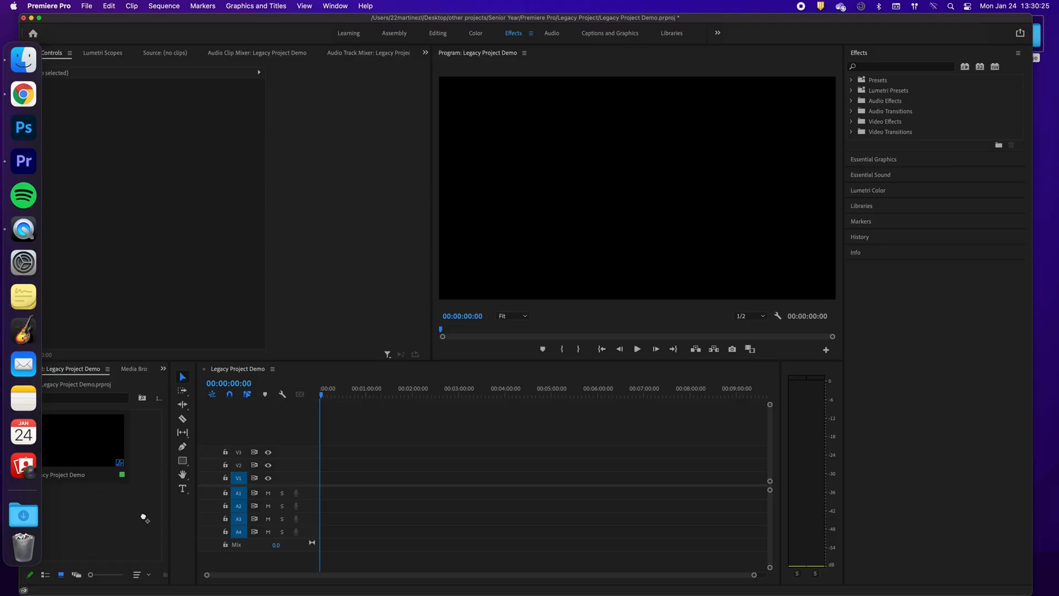
left_click_drag(144, 518, 145, 519)
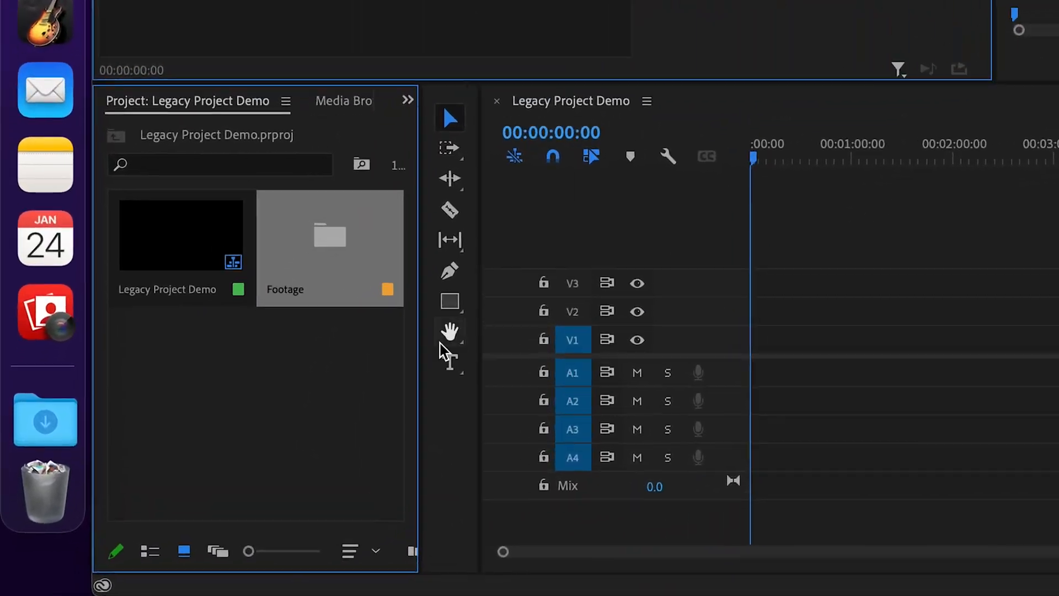
Step: Place MVI_0008.MP4 and MVI_0009.MP4 from the Videos bin on tracks V1 and A1, leaving a gap between the two clips
left_click(164, 480)
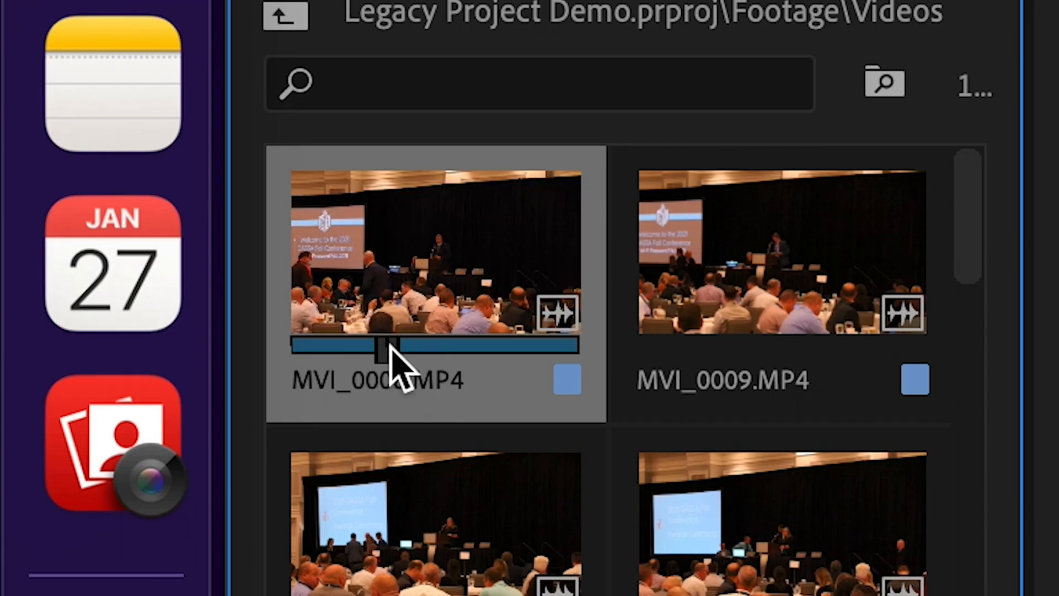
left_click_drag(404, 249, 730, 366)
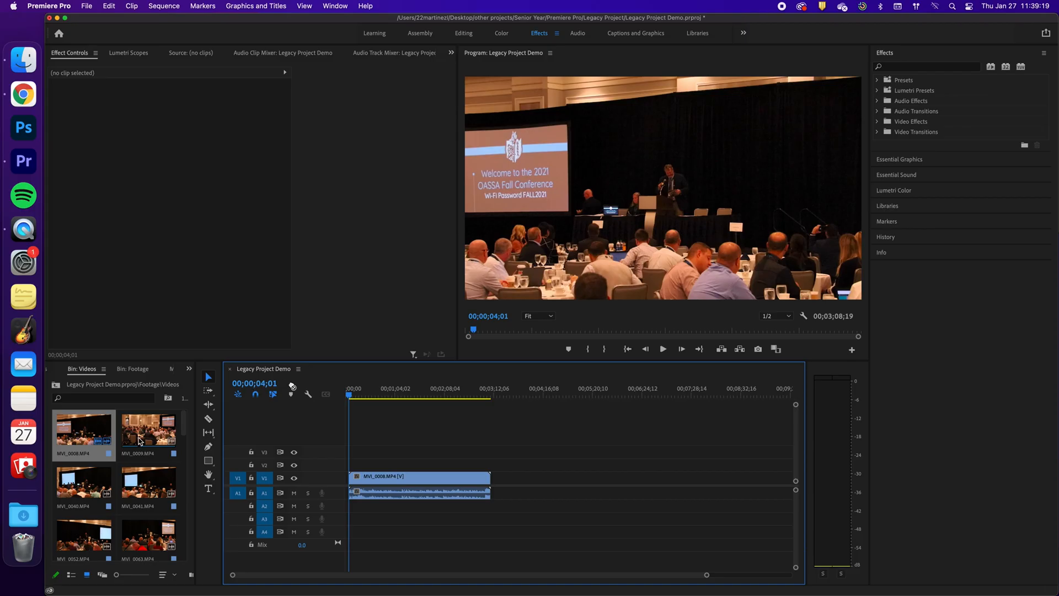
left_click_drag(148, 431, 557, 492)
left_click_drag(525, 478, 656, 513)
left_click_drag(657, 513, 656, 494)
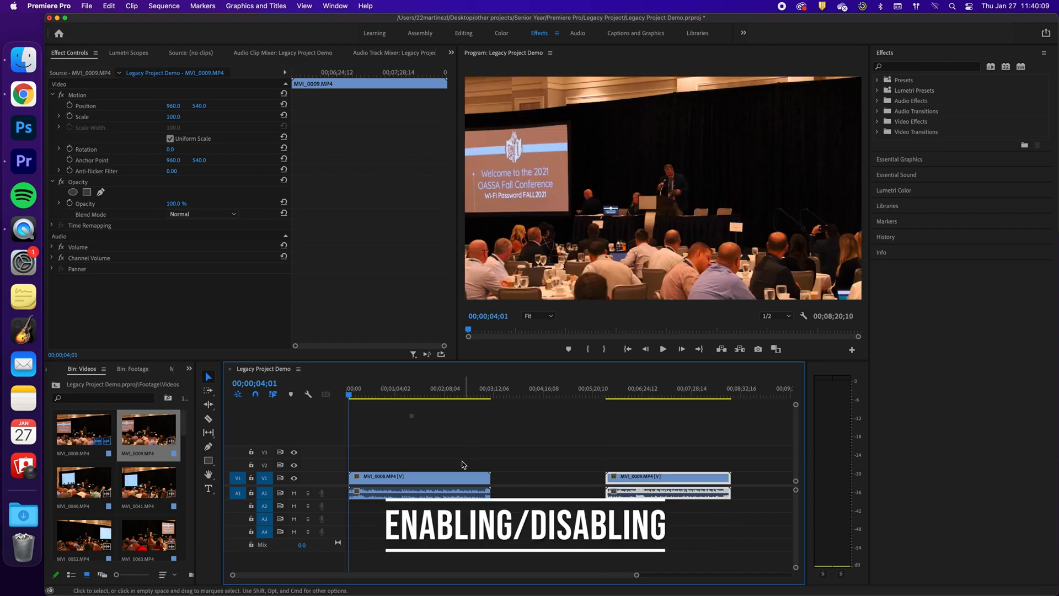
Step: Disable the MVI_0008.MP4 clip on the timeline and move the playhead within it to 00;02;03;11
left_click(462, 465)
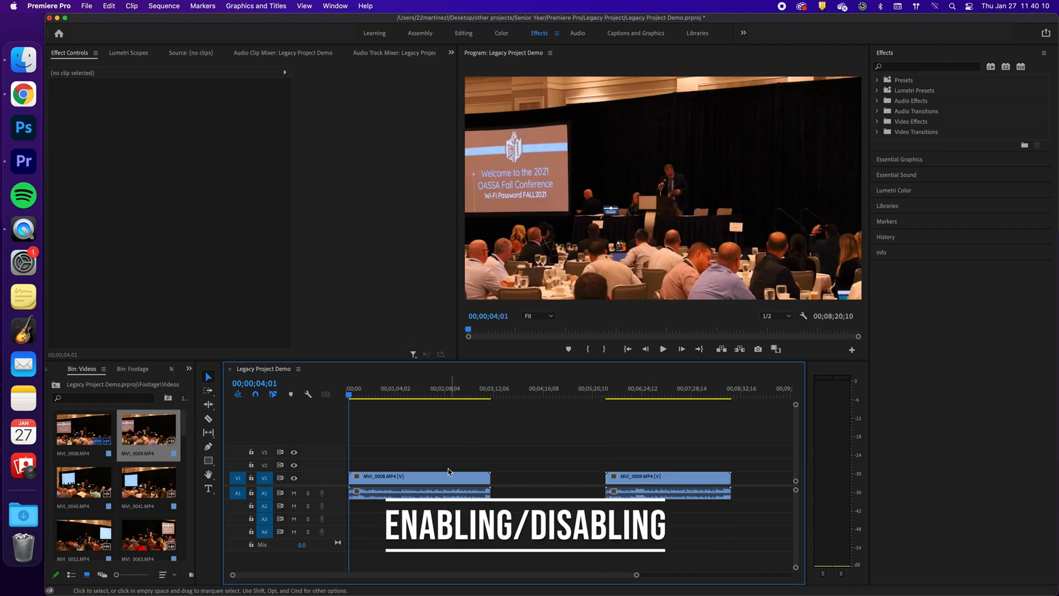
left_click(431, 478)
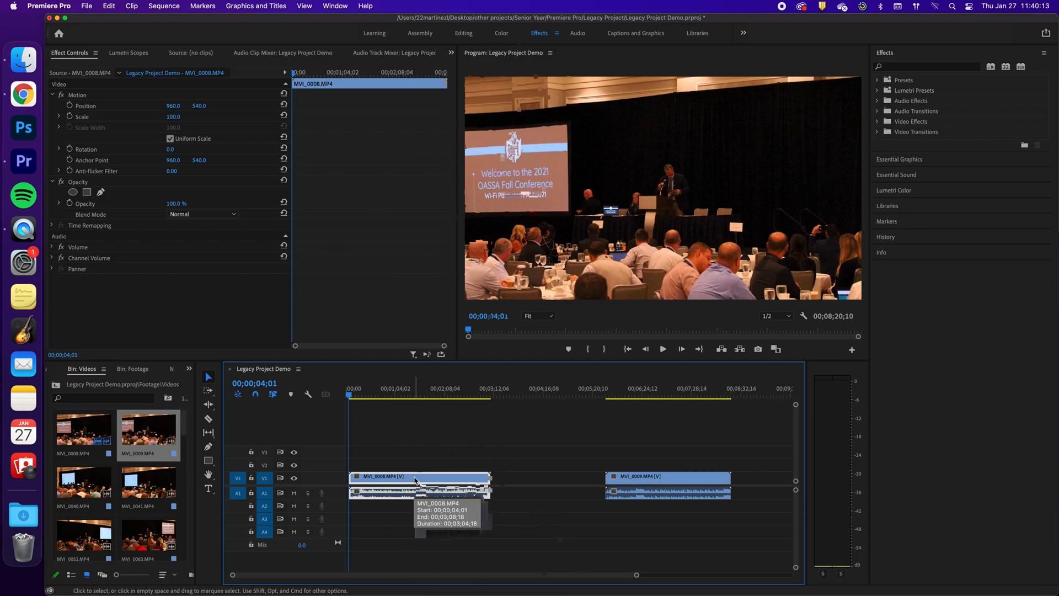
right_click(543, 326)
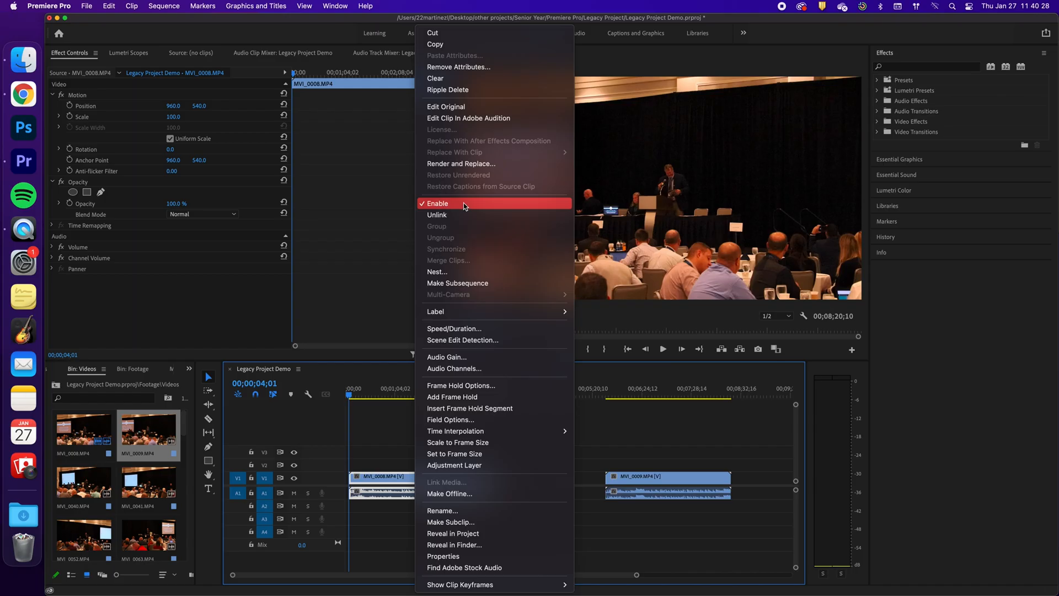
left_click(463, 204)
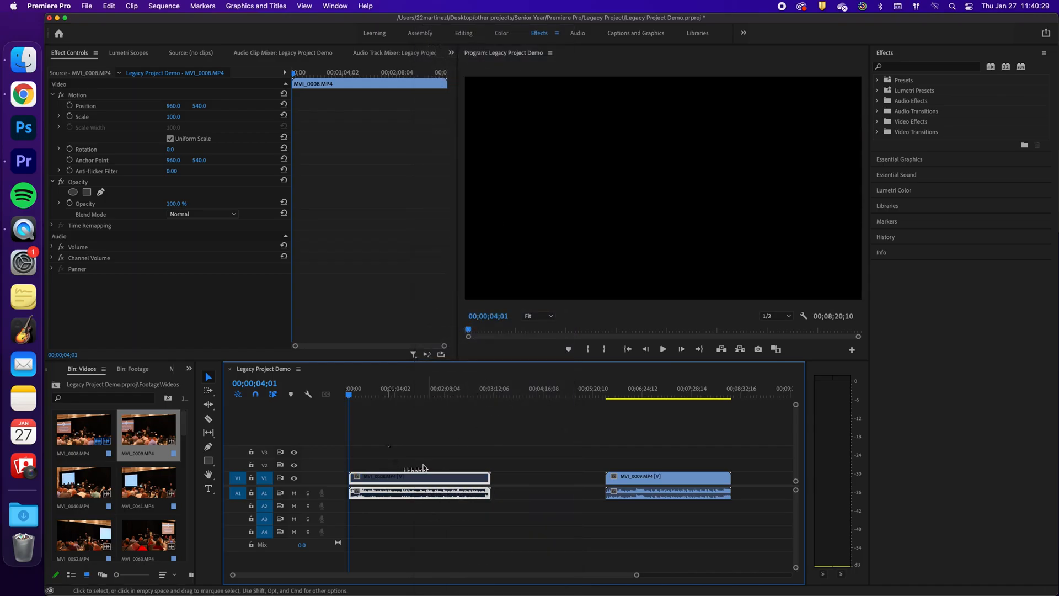
left_click(370, 418)
left_click_drag(351, 395, 441, 400)
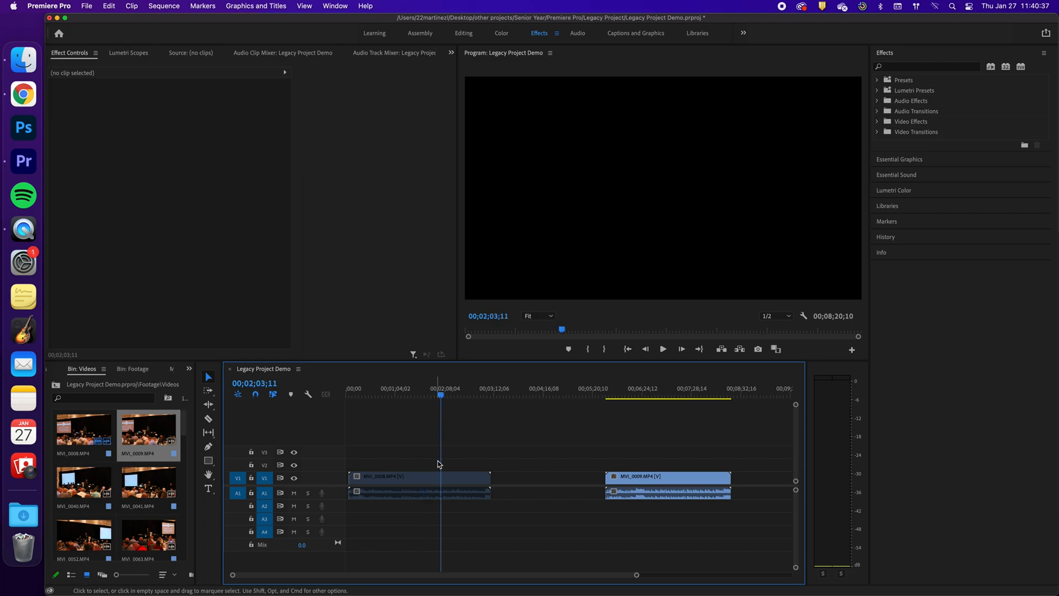
Step: Enable the MVI_0008.MP4 clip on the timeline again
left_click(418, 483)
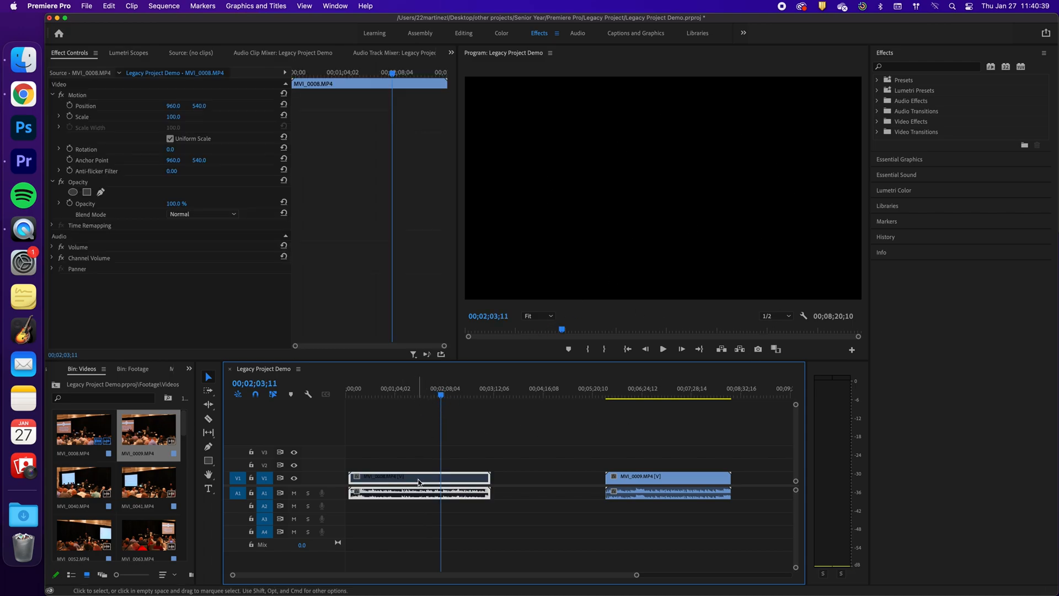
right_click(430, 480)
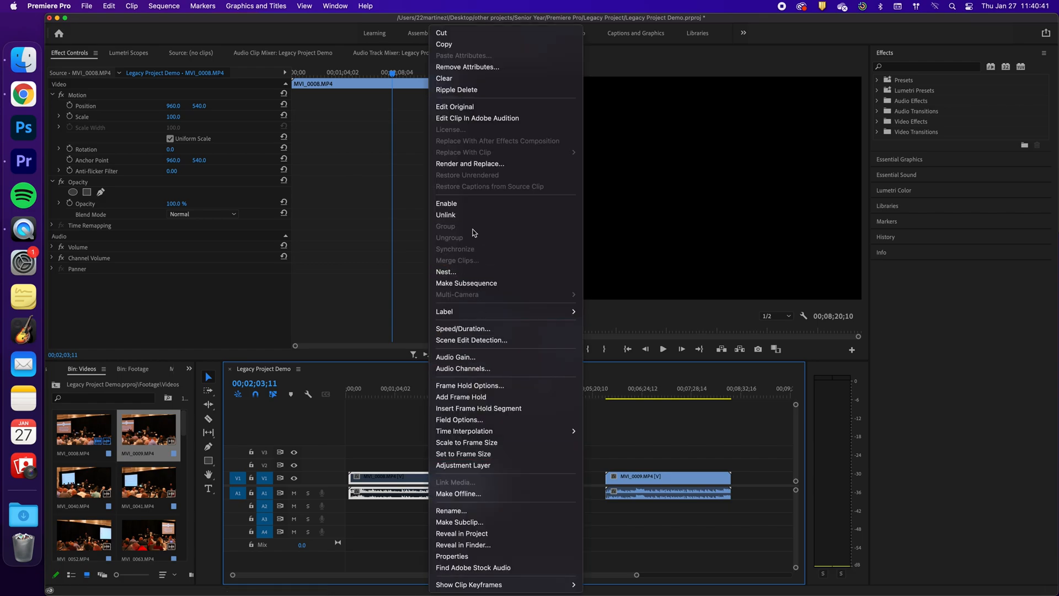
left_click(472, 204)
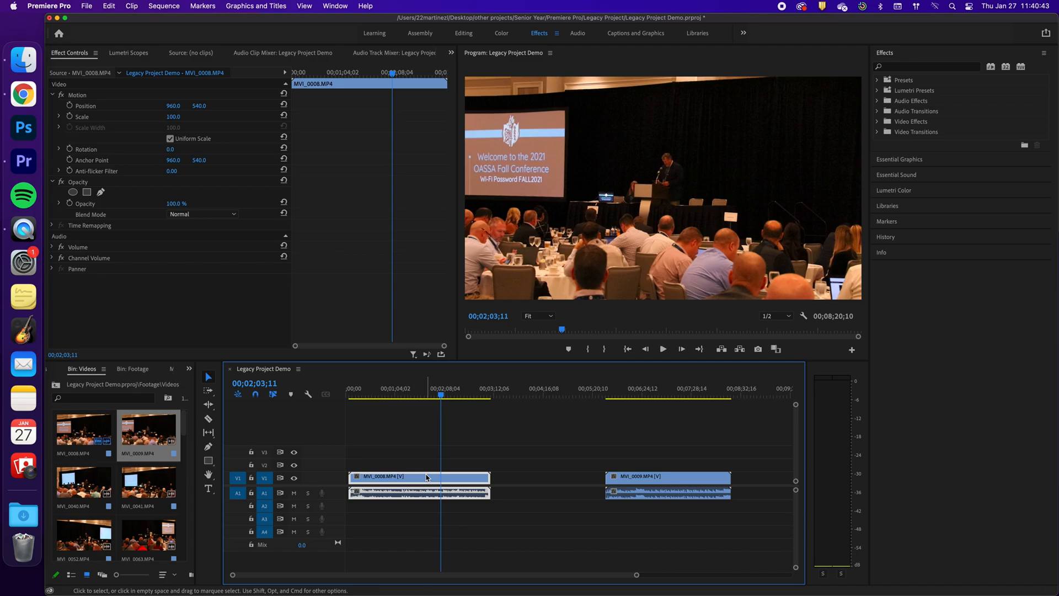
Step: Unlink the video and audio of MVI_0008.MP4 on the timeline and select each part separately
right_click(427, 477)
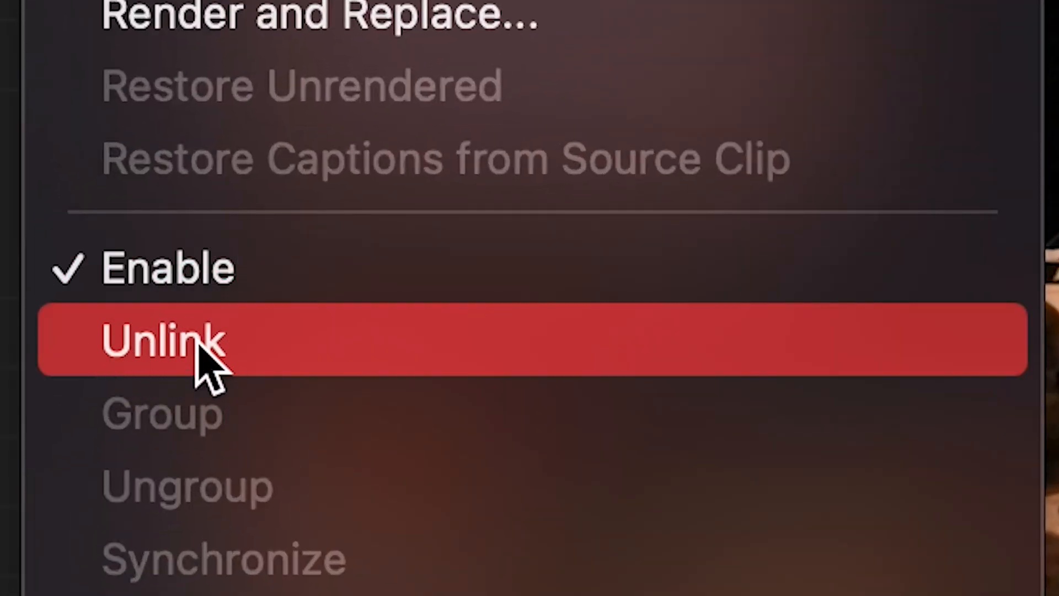
left_click(197, 344)
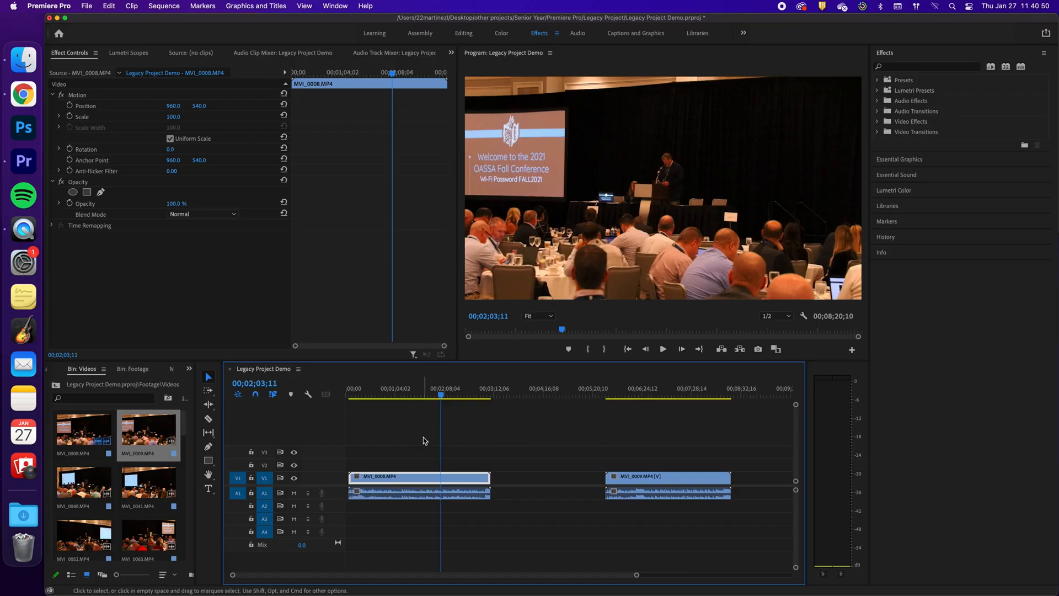
left_click(425, 441)
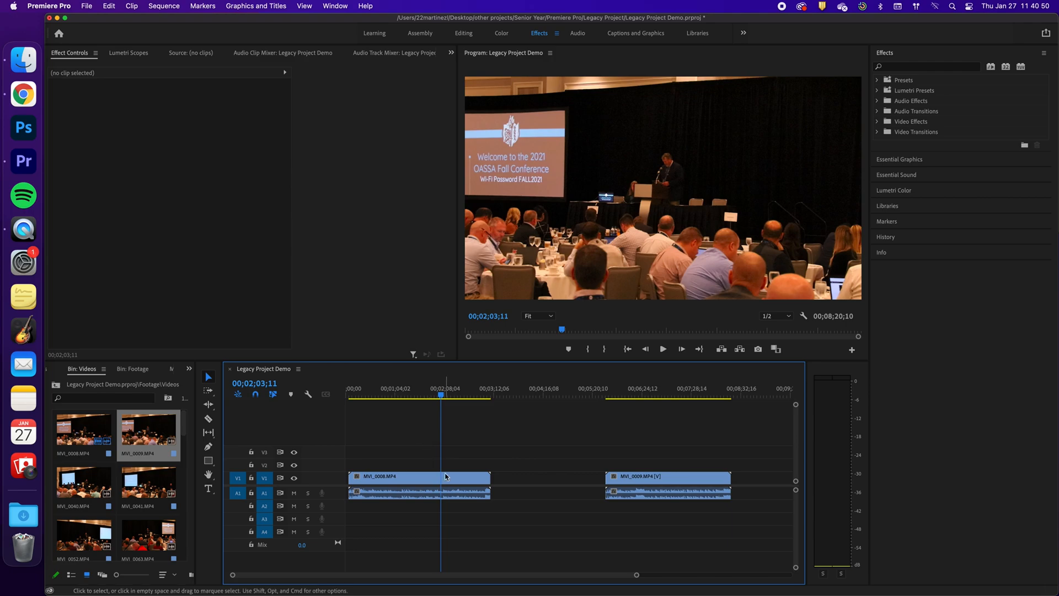
left_click(447, 478)
left_click(458, 497)
left_click(458, 475)
left_click(467, 493)
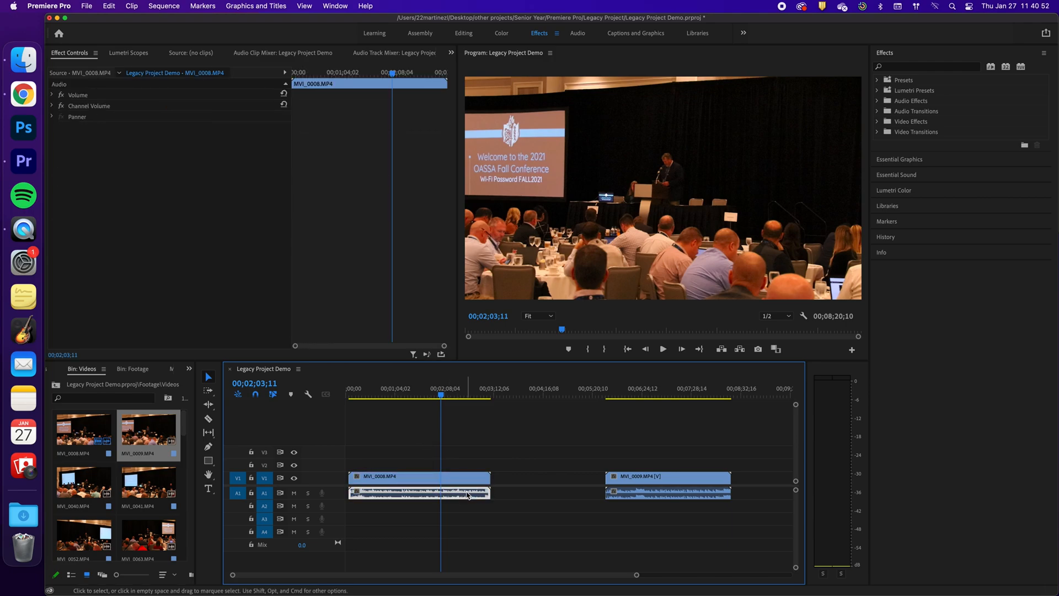
Step: Move the MVI_0008.MP4 video to V3 and its audio to A4, and bring both back into alignment on V1 and A1
left_click_drag(457, 477, 520, 452)
left_click(457, 493)
left_click_drag(457, 493, 590, 532)
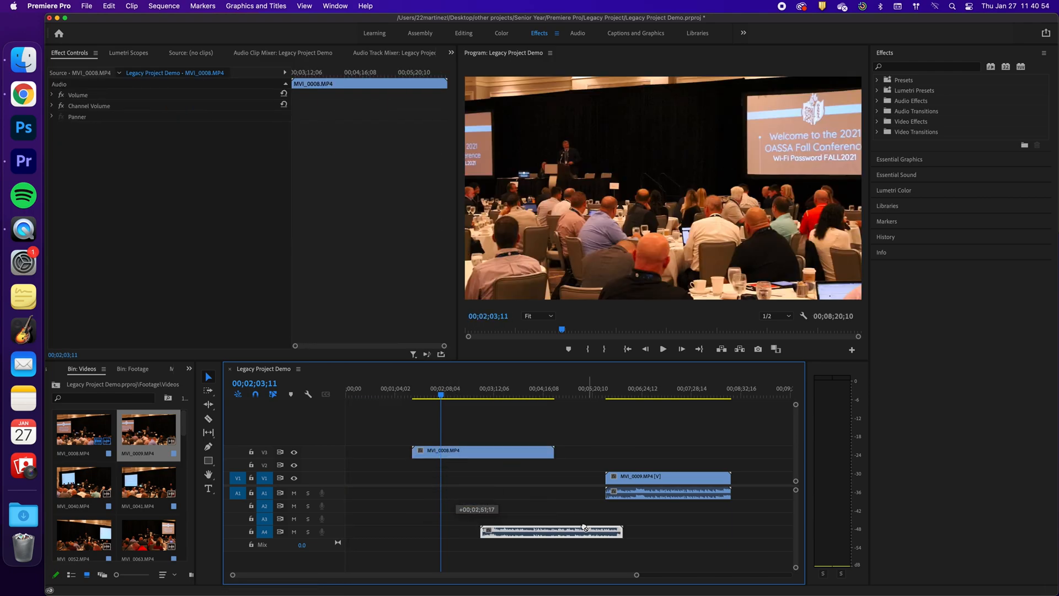
left_click_drag(535, 453, 477, 481)
left_click_drag(535, 534, 411, 493)
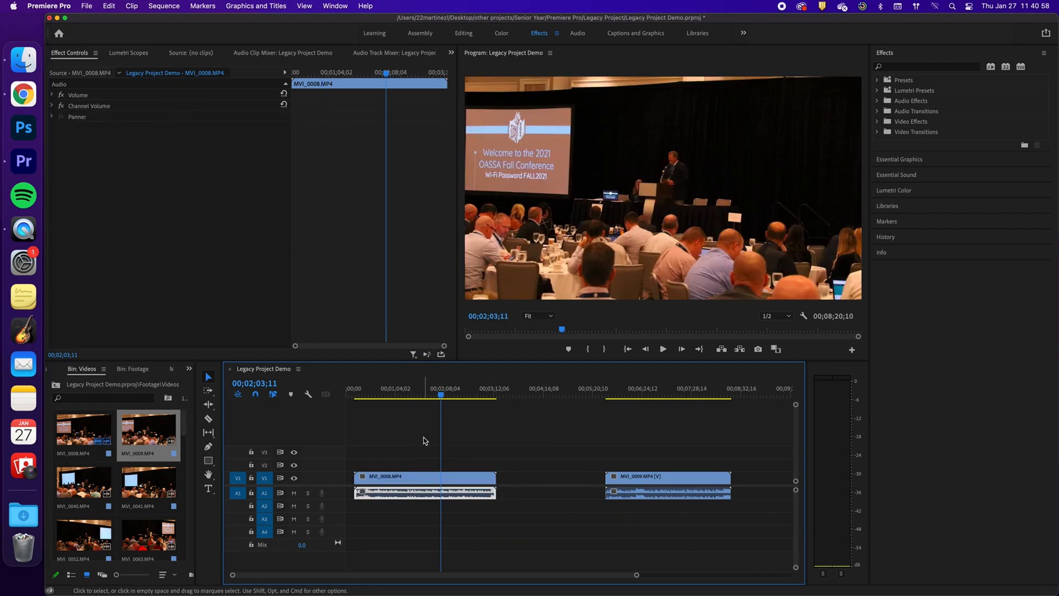
Step: Link the MVI_0008.MP4 video and audio together again and move the linked clip along the timeline
left_click_drag(403, 452, 442, 518)
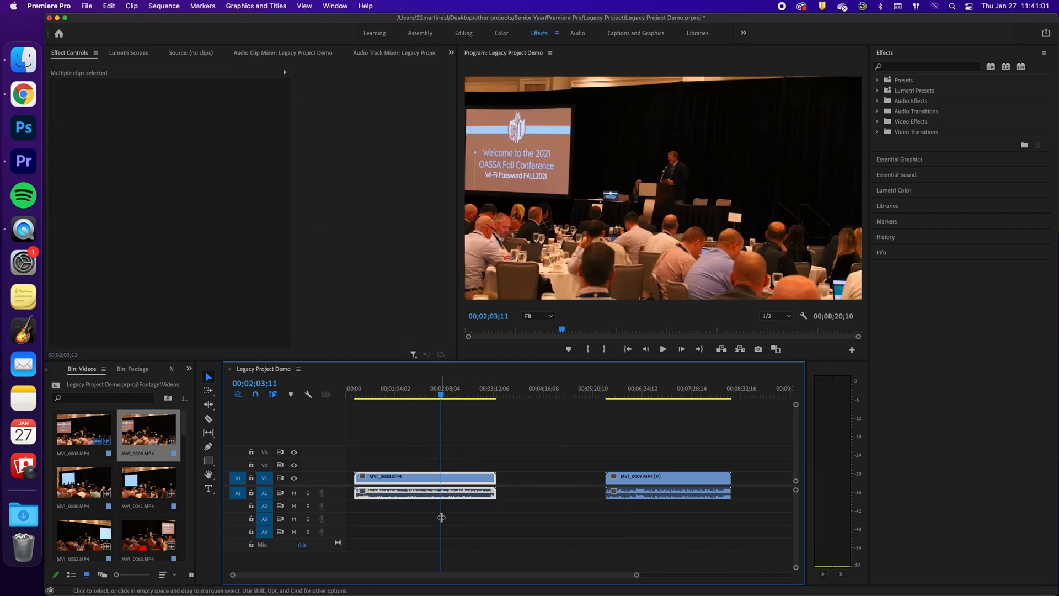
right_click(429, 480)
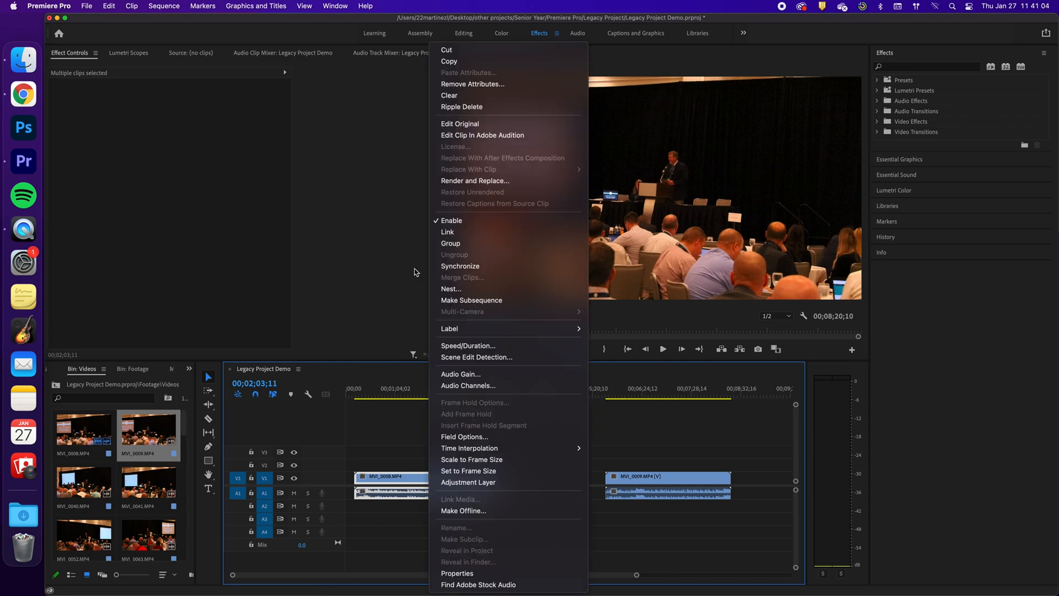
left_click(447, 232)
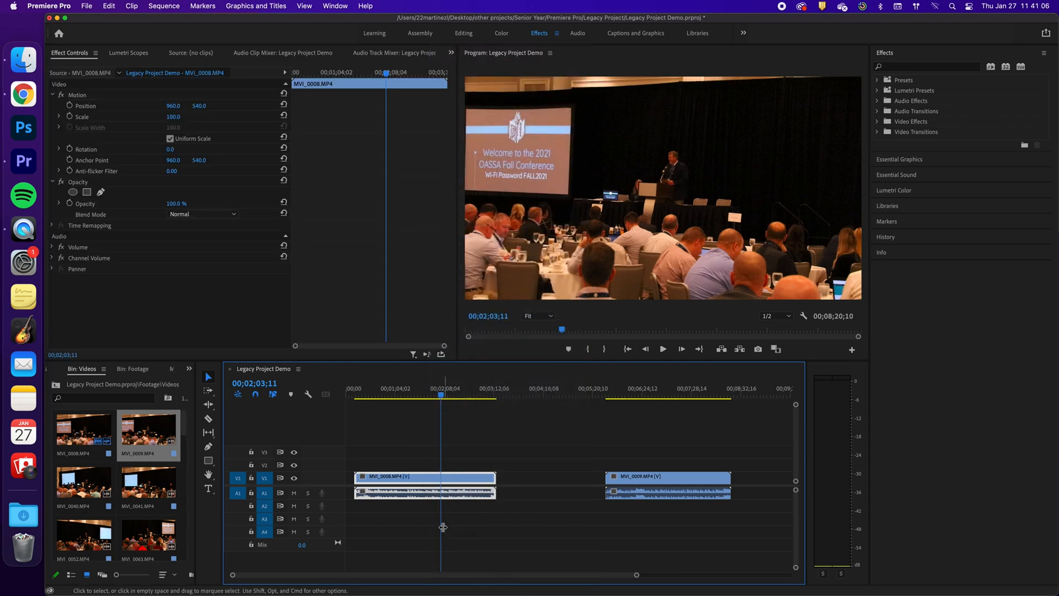
left_click(411, 454)
left_click(420, 479)
left_click_drag(471, 482, 422, 467)
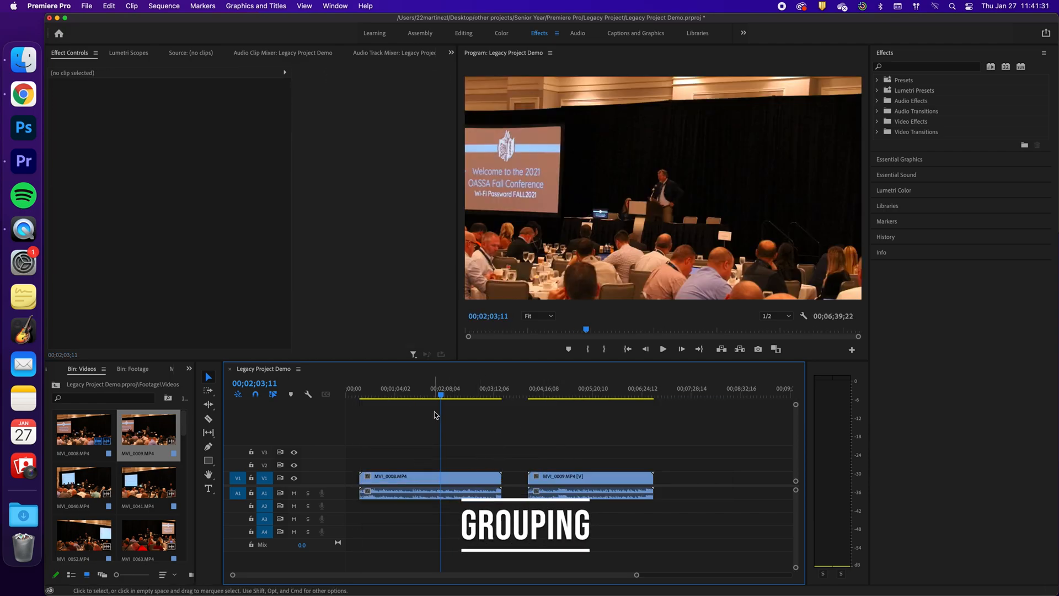
Step: Group the MVI_0008.MP4 and MVI_0009.MP4 clips and shift the whole group slightly later on the timeline
left_click_drag(488, 454, 557, 500)
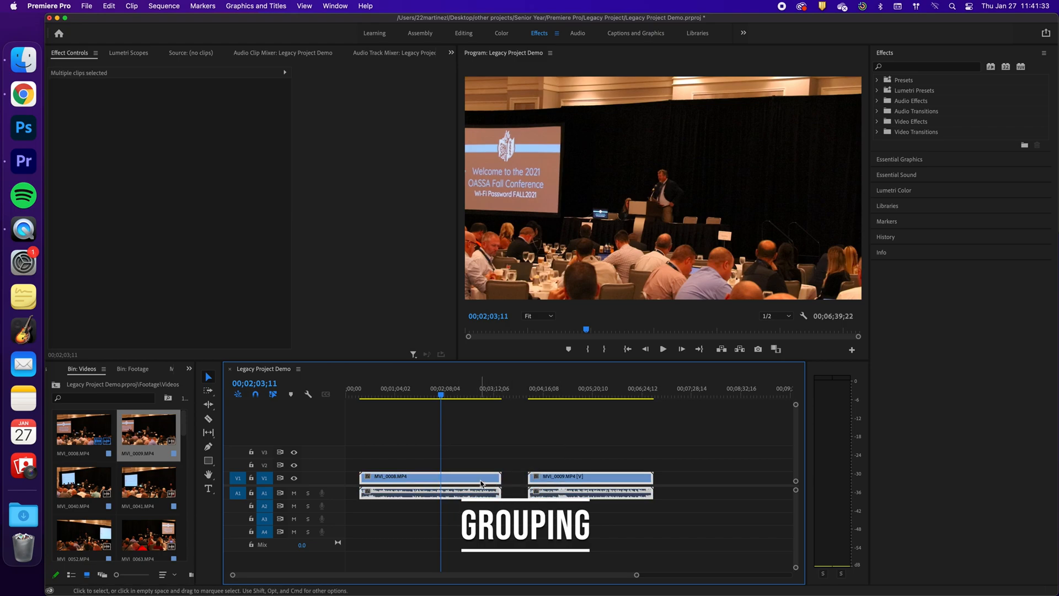
right_click(481, 484)
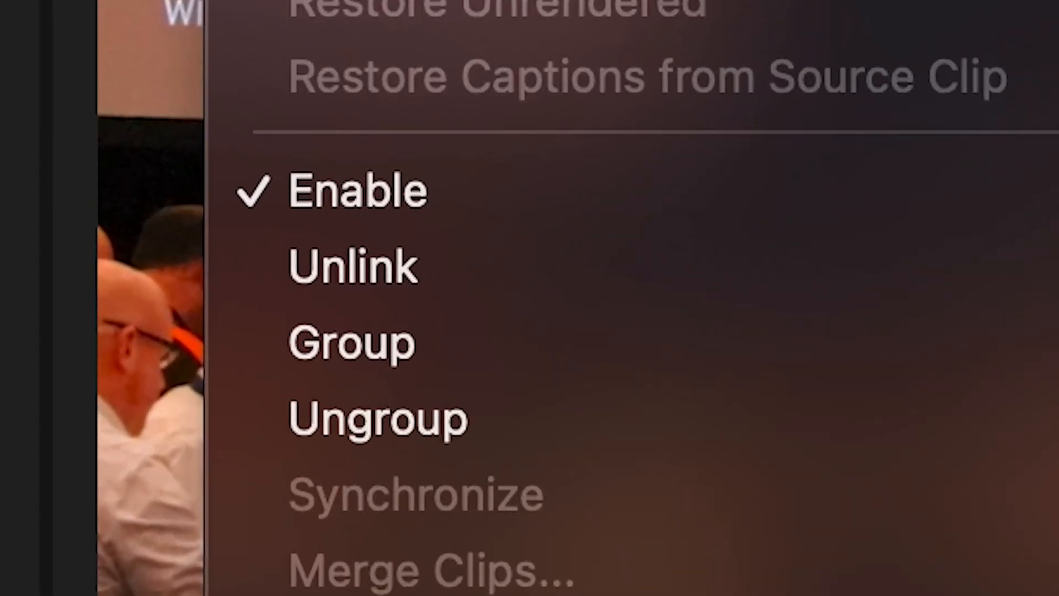
left_click(227, 342)
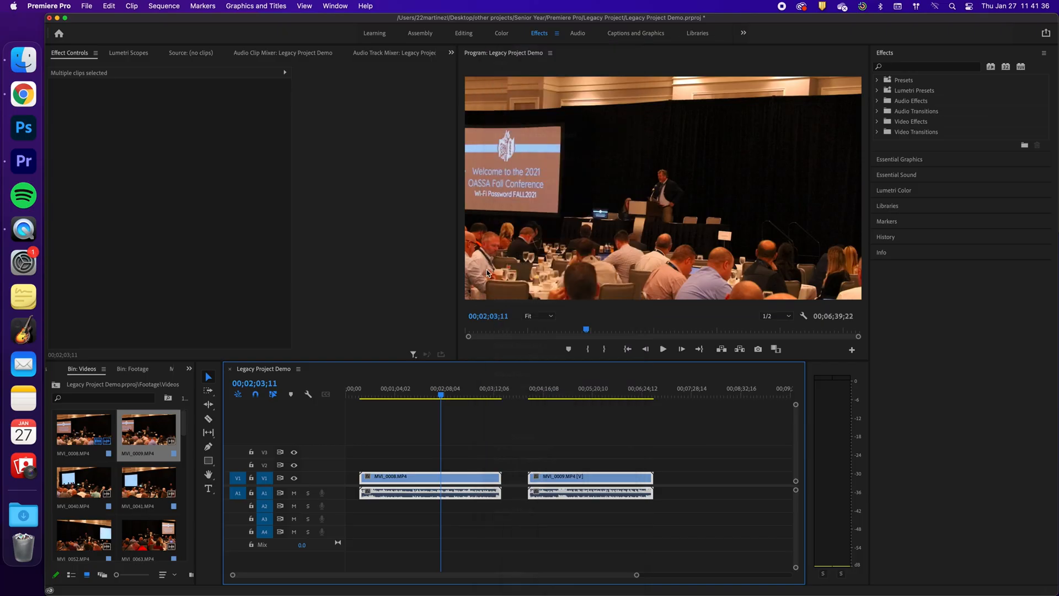
mouse_move(479, 482)
left_mouse_down()
mouse_move(552, 482)
mouse_move(481, 481)
left_mouse_up()
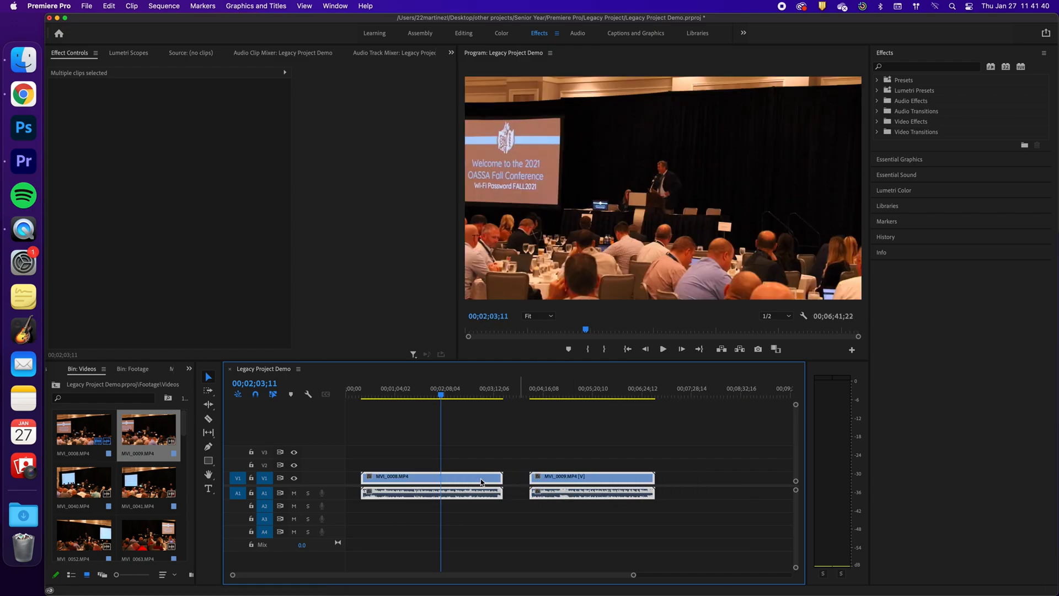
Step: Ungroup the two clips and move MVI_0009.MP4 earlier so it directly follows MVI_0008.MP4
right_click(481, 482)
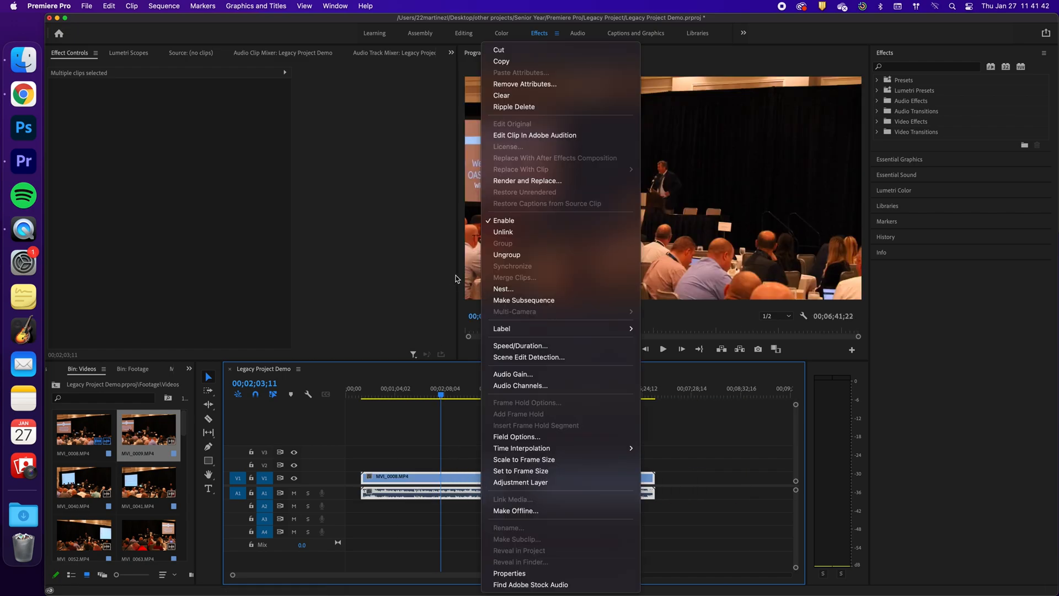
left_click(510, 255)
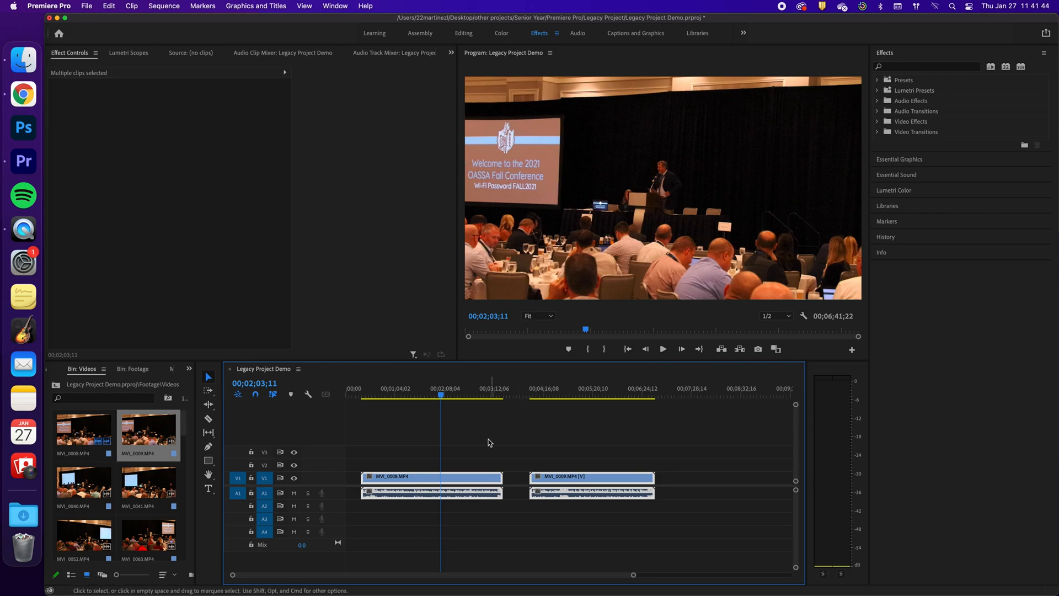
left_click(513, 466)
left_click_drag(558, 478, 536, 478)
left_click(493, 468)
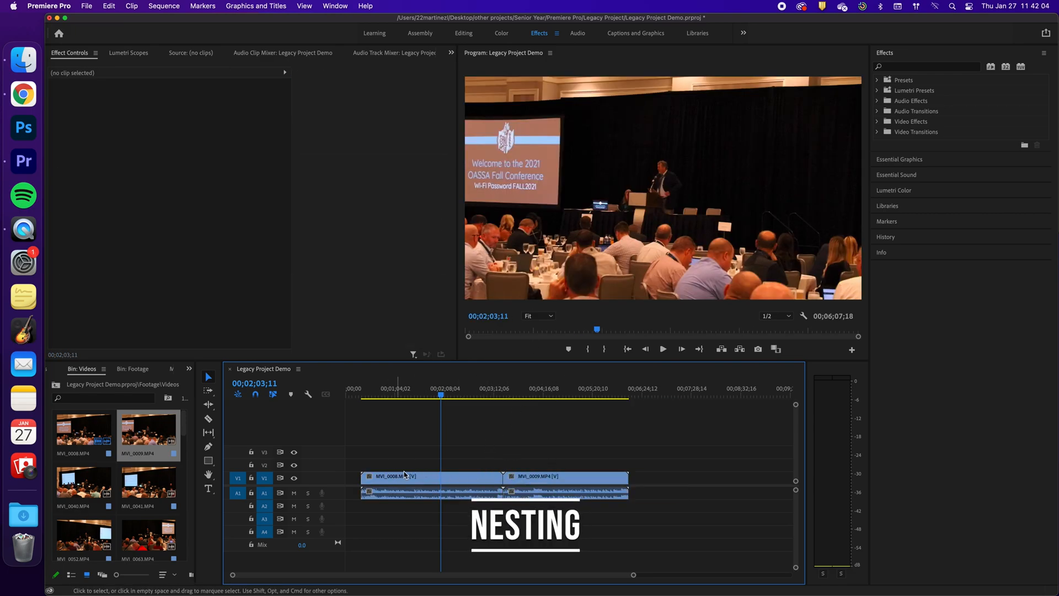
Step: Nest MVI_0008.MP4 and MVI_0009.MP4 as a sequence named Extended Clip and move it to start at about 00;01;12;12
left_click_drag(458, 448, 590, 496)
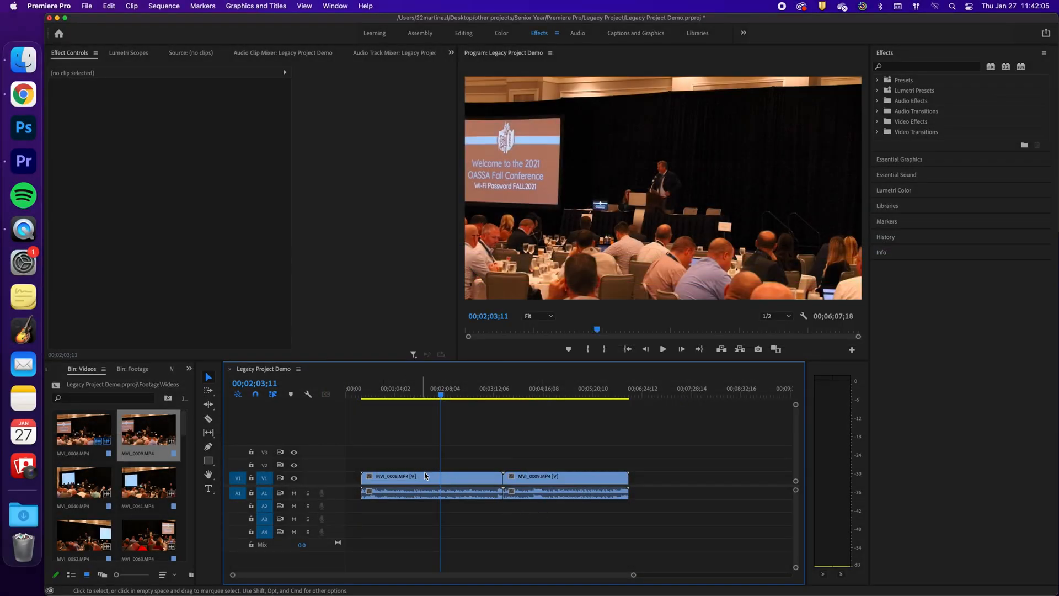
left_click_drag(457, 448, 502, 496)
right_click(525, 479)
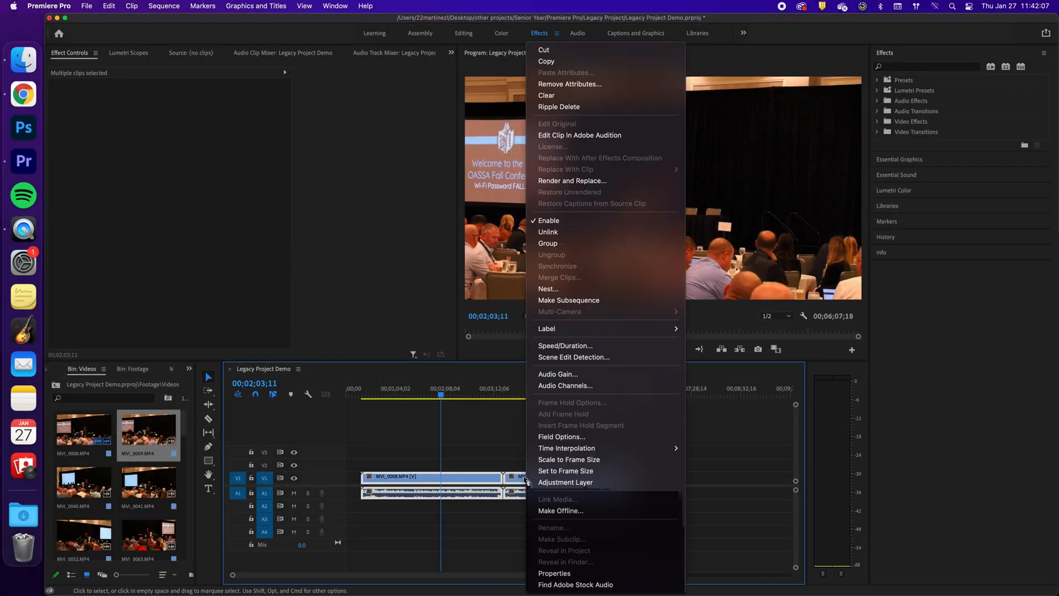
left_click(549, 289)
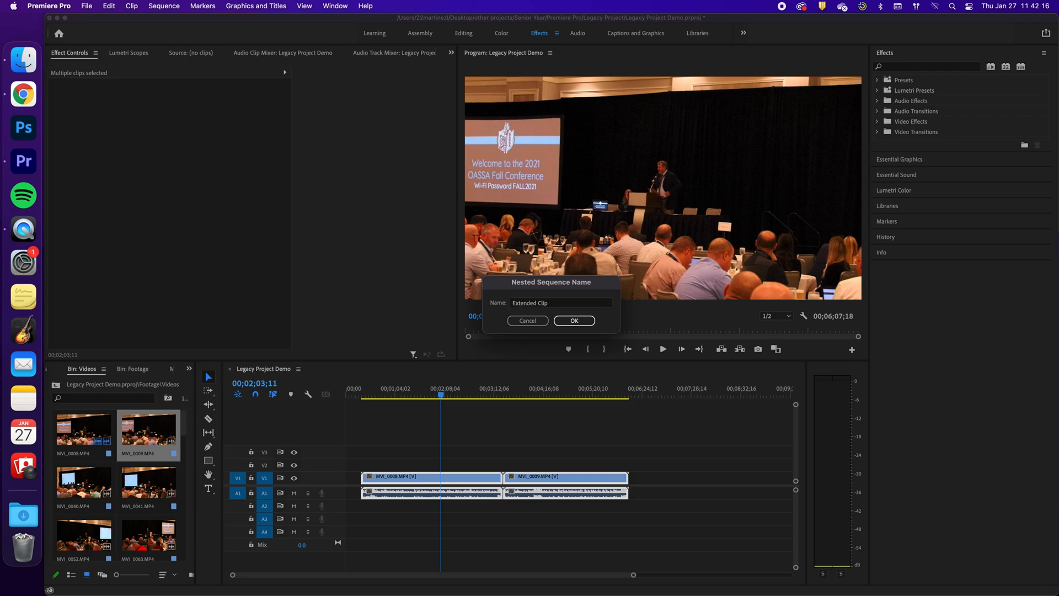
key("Return")
left_click_drag(478, 478, 568, 486)
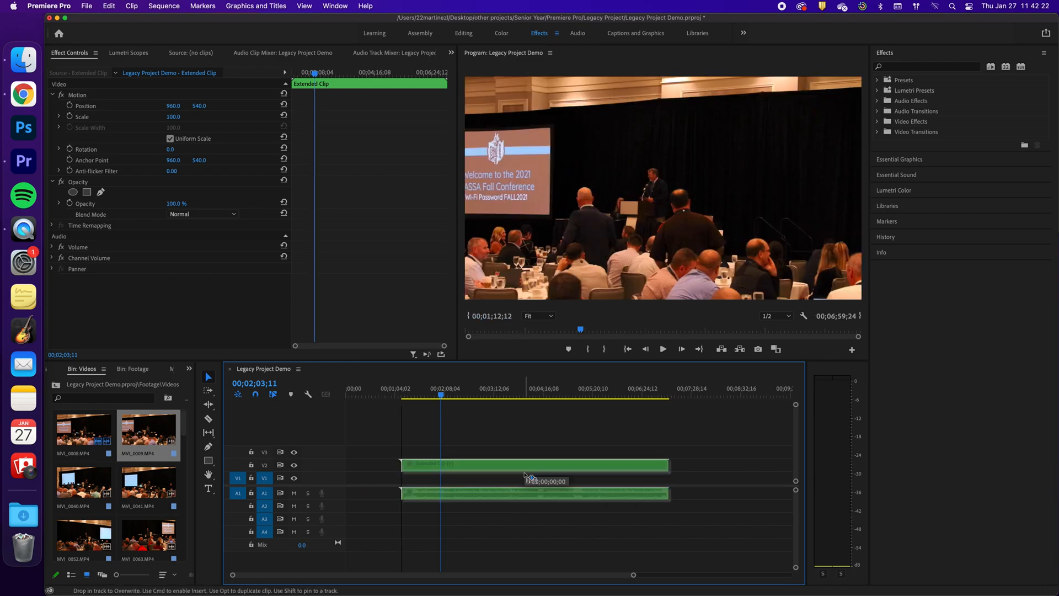
left_click(513, 467)
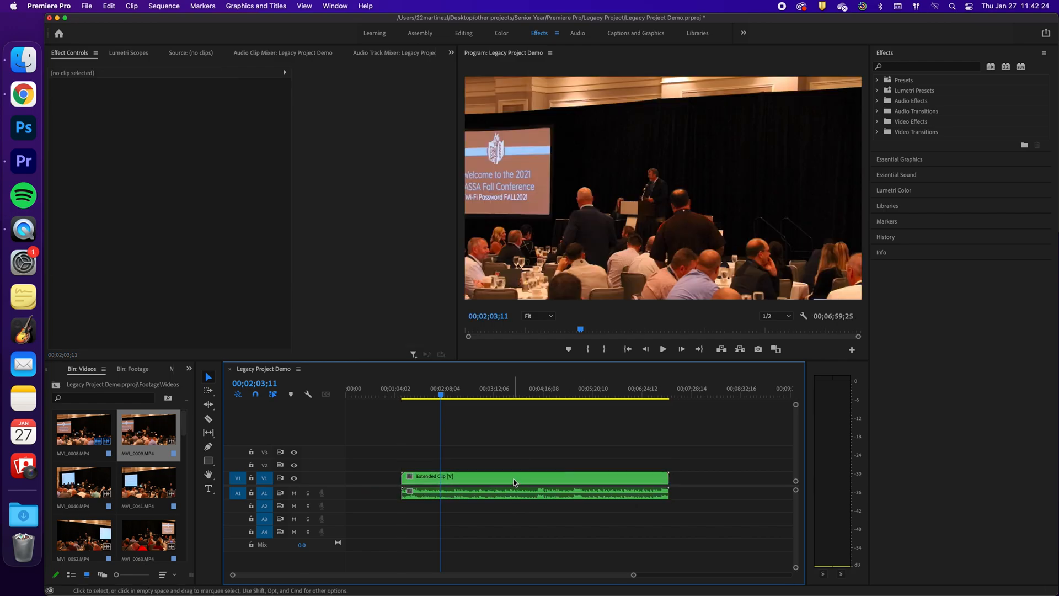
Step: Open the nested Extended Clip sequence to view its contents, return to the Legacy Project Demo sequence, and close the nested one
double_click(513, 482)
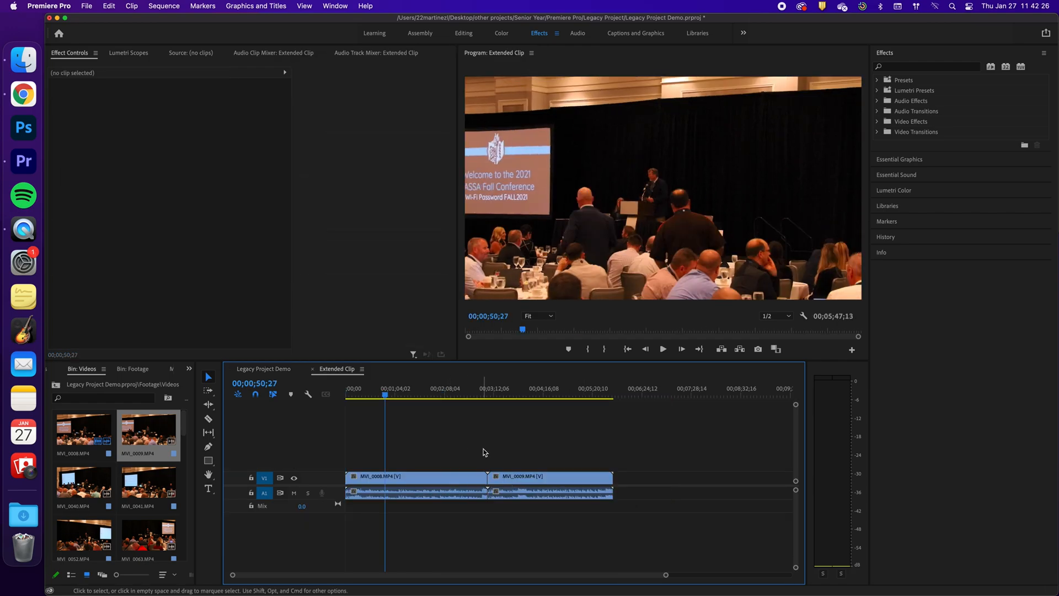
mouse_move(565, 574)
left_mouse_down()
mouse_move(692, 570)
mouse_move(550, 562)
left_mouse_up()
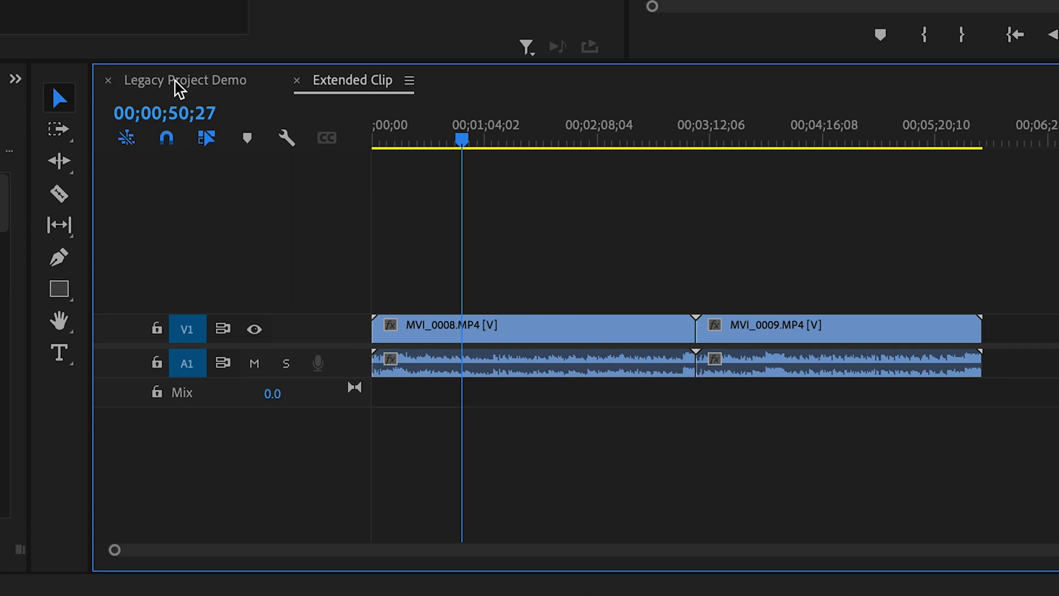
left_click(178, 82)
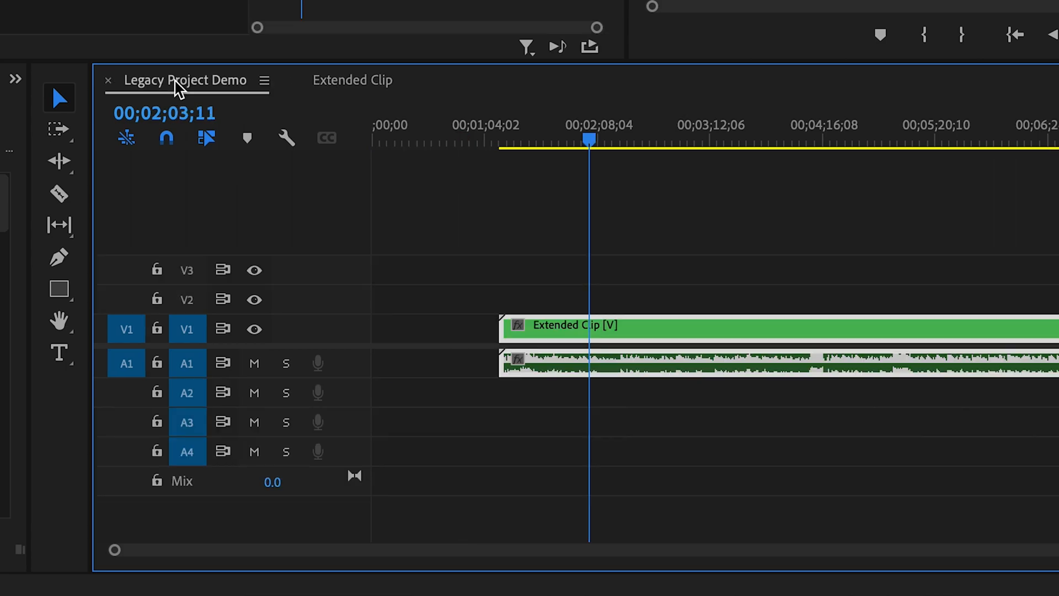
left_click(297, 81)
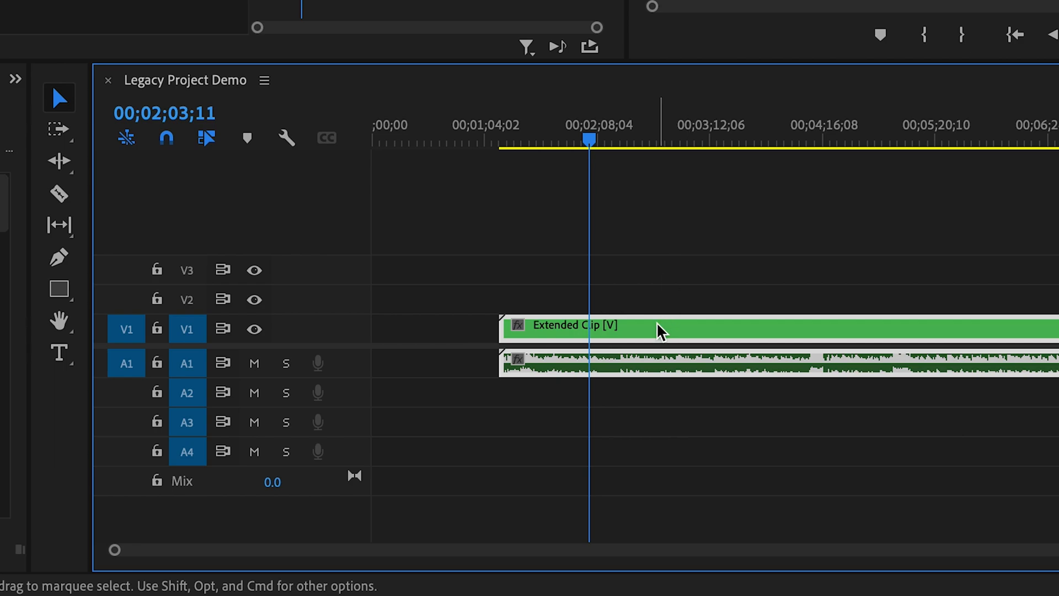
left_click_drag(635, 314, 523, 333)
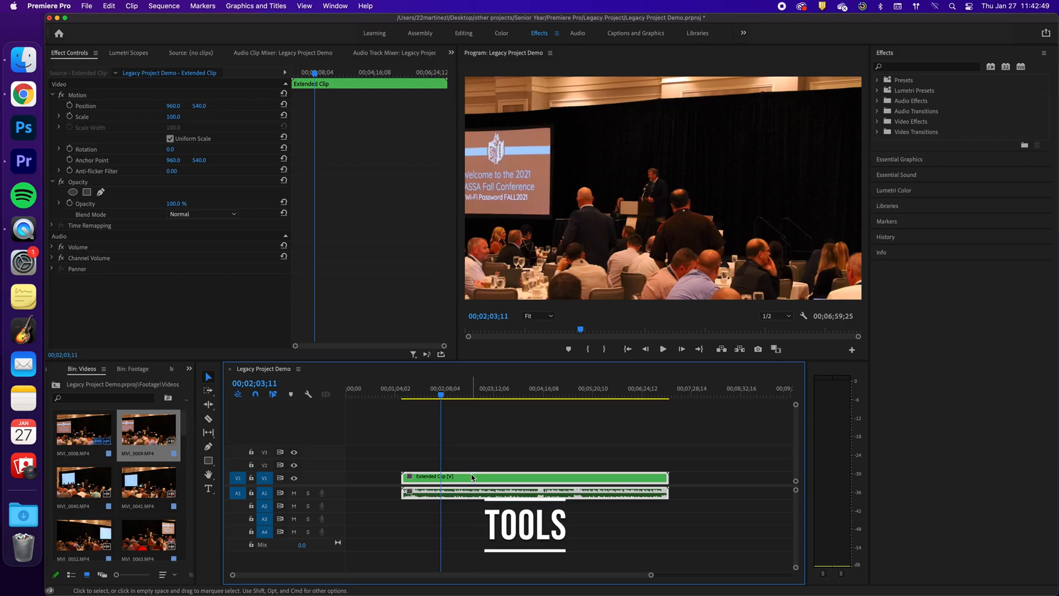
Step: Move Extended Clip to the start of the sequence with the Selection tool and set the playhead to 00;00;00;00
left_click(462, 462)
left_click_drag(463, 478, 406, 477)
left_click(398, 439)
left_click(398, 478)
left_click(398, 434)
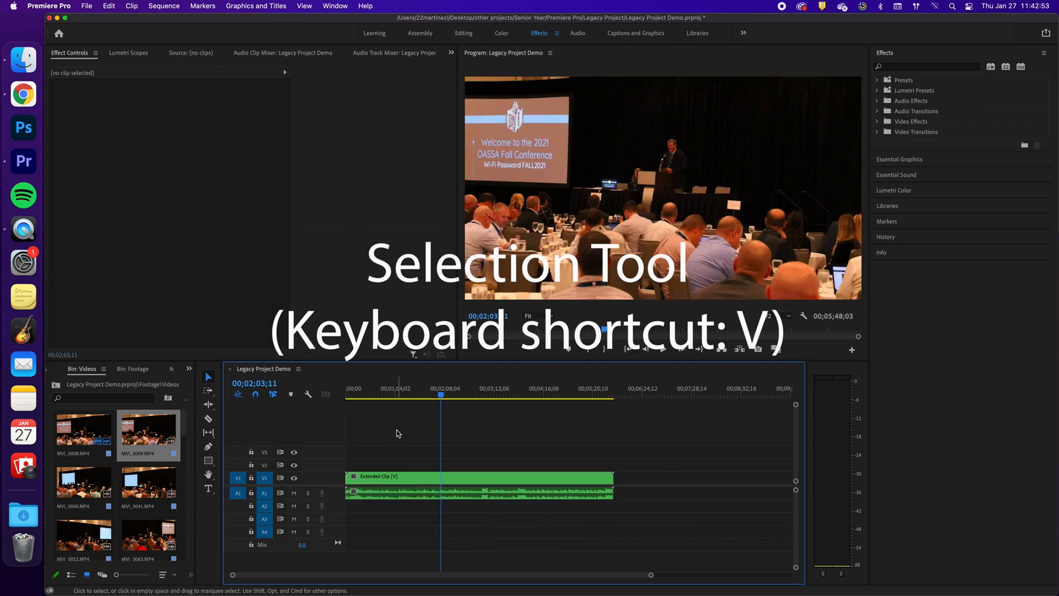
left_click_drag(365, 396, 346, 398)
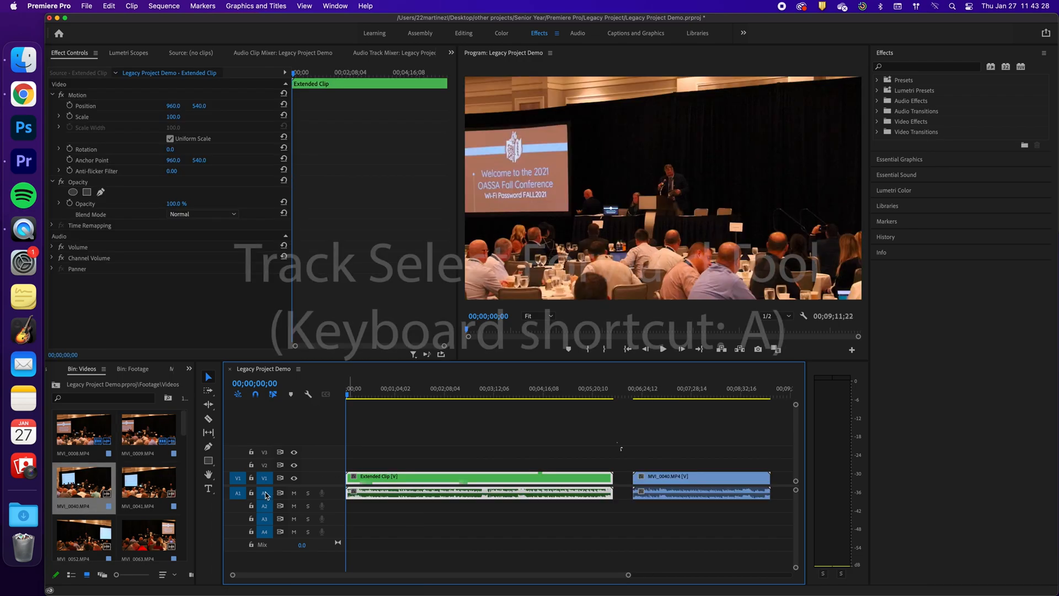
Step: Try to shift Extended Clip and MVI_0040.MP4 later together using the Track Select Forward tool
left_click(421, 481)
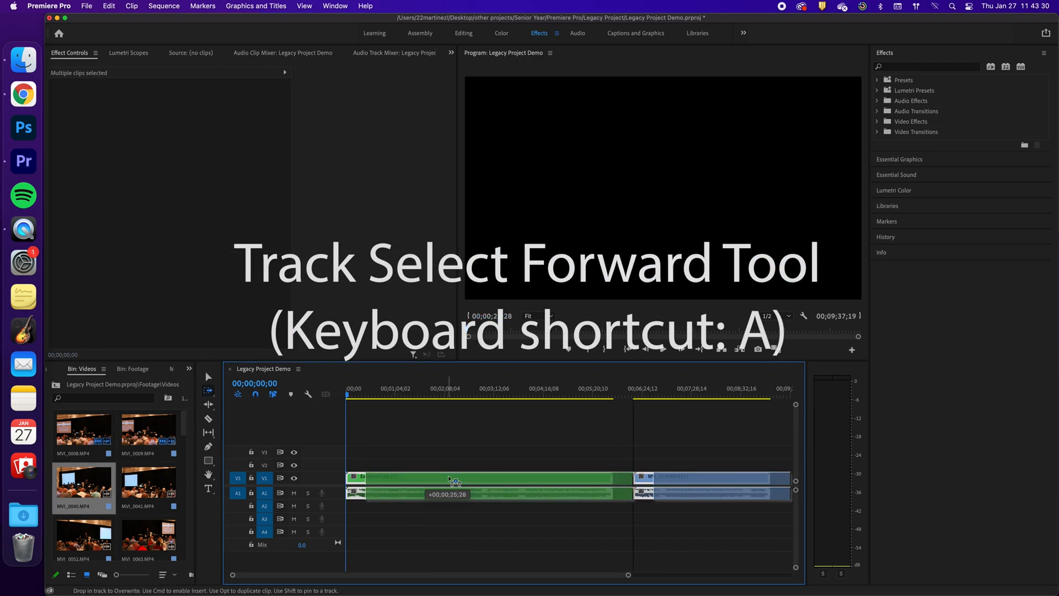
left_click(208, 377)
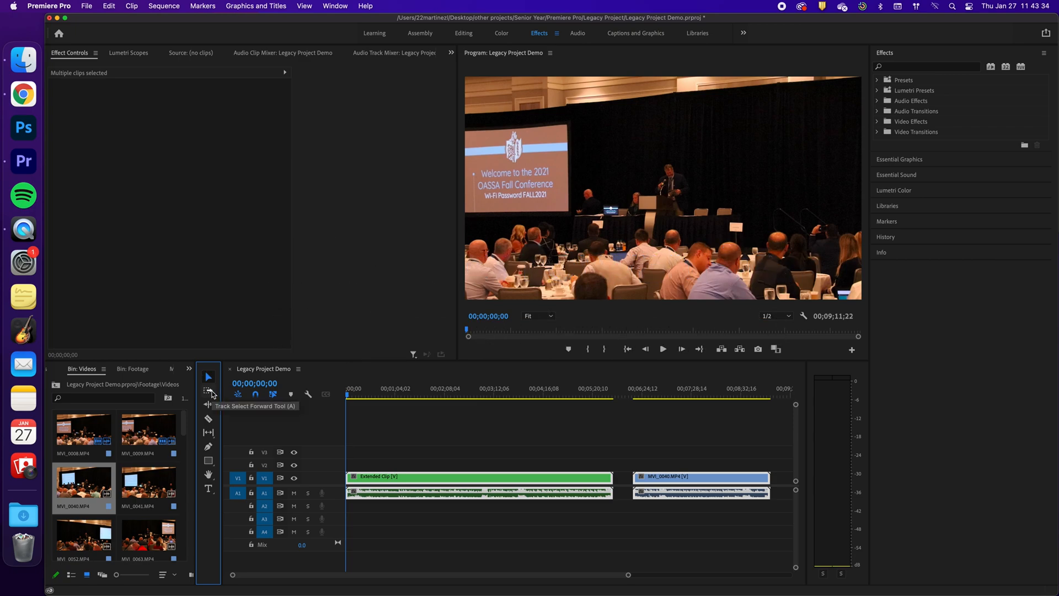
left_click(212, 393)
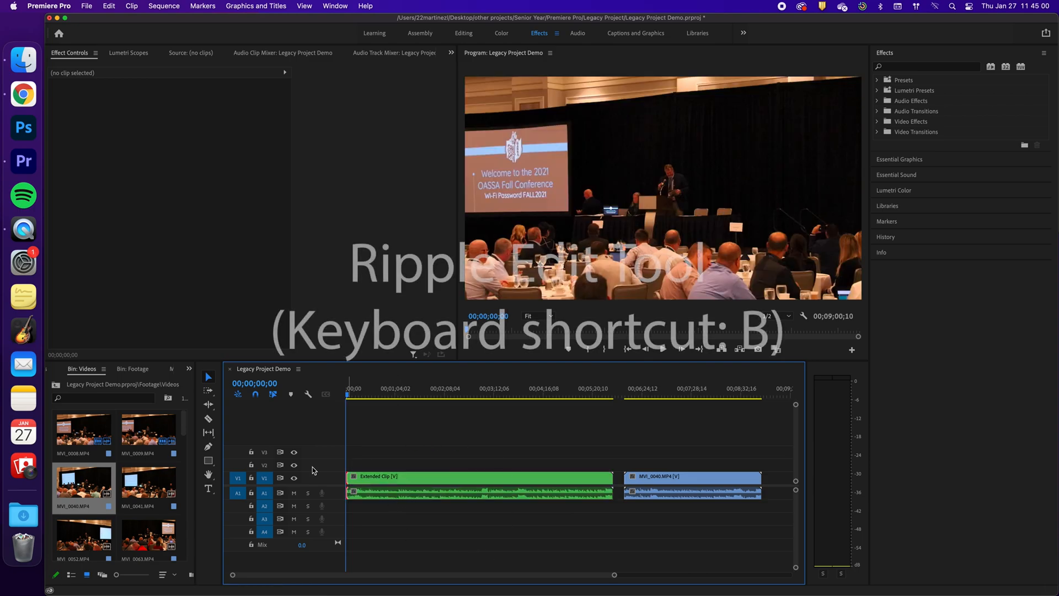
Step: Ripple-trim the start of Extended Clip twice with the Ripple Edit tool so MVI_0040.MP4 shifts earlier
left_click(208, 406)
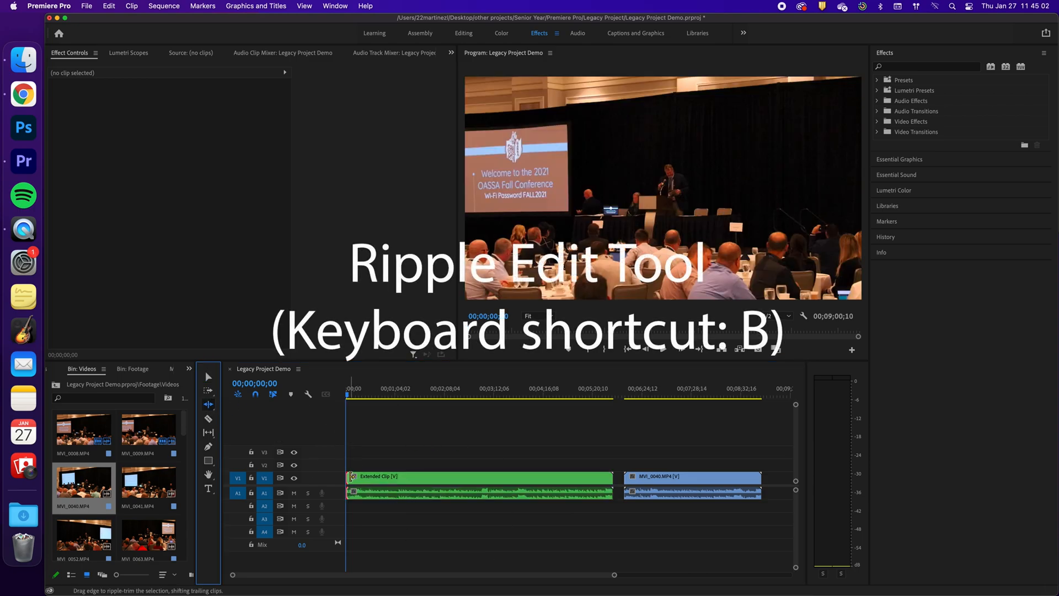
left_click_drag(351, 477, 428, 479)
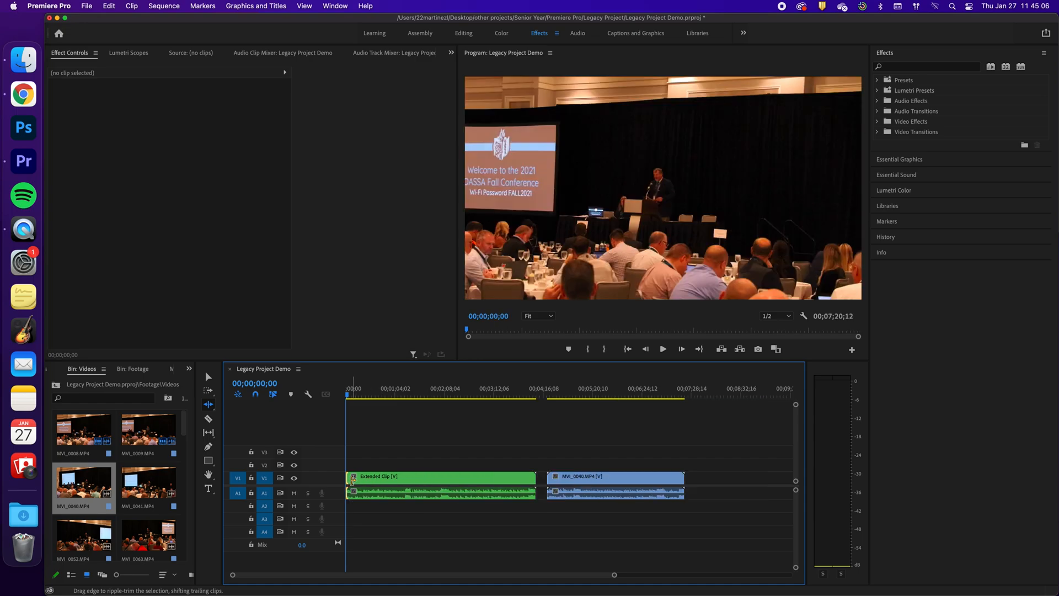
left_click_drag(350, 478, 410, 478)
left_click(423, 395)
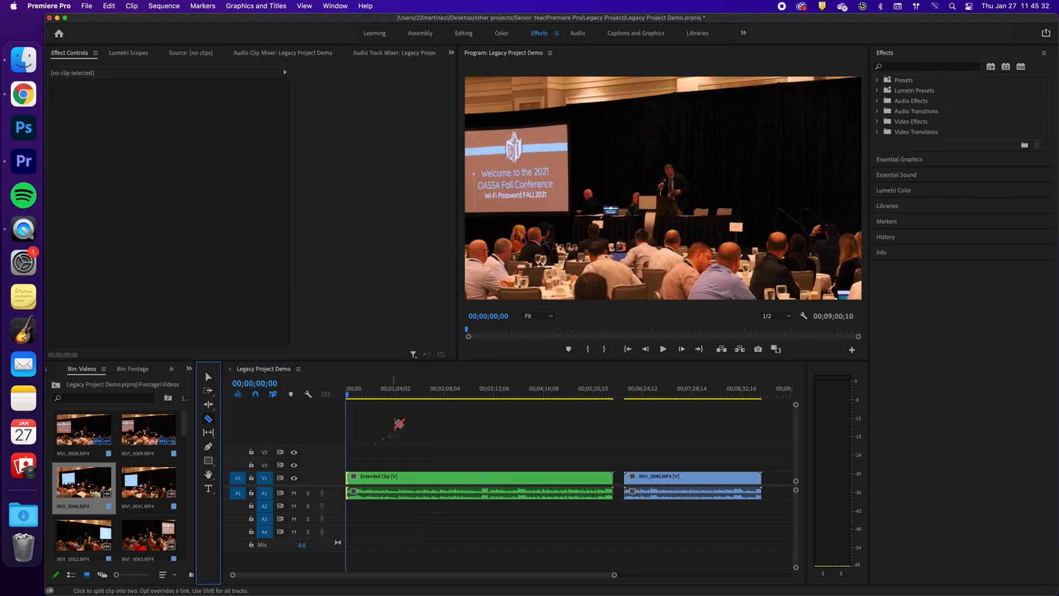
Step: Cut Extended Clip into seven pieces with the Razor tool and try to lift the second piece onto track V2
left_click(400, 477)
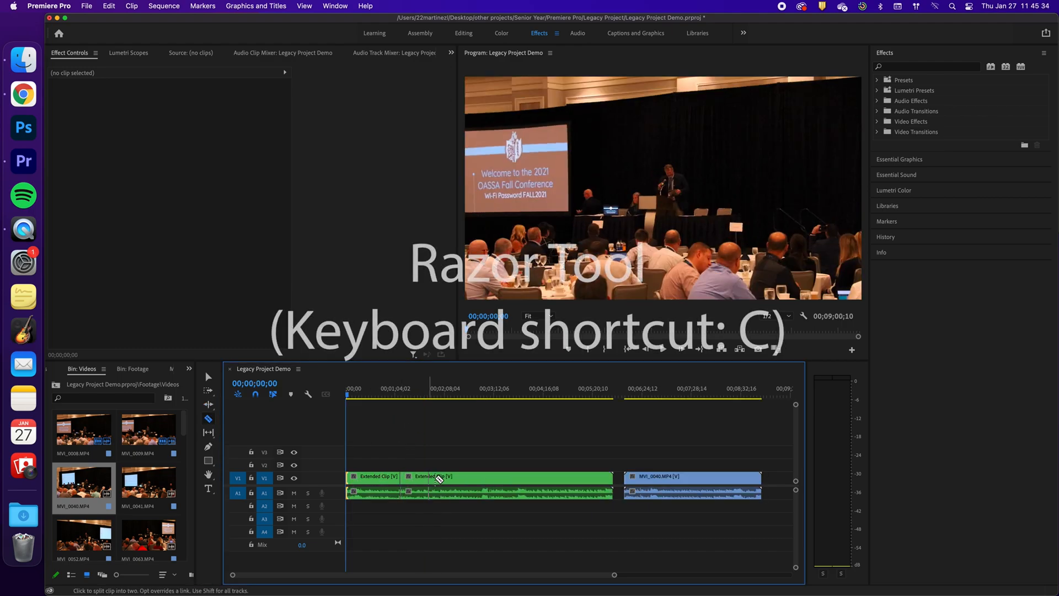
left_click(441, 478)
left_click(487, 478)
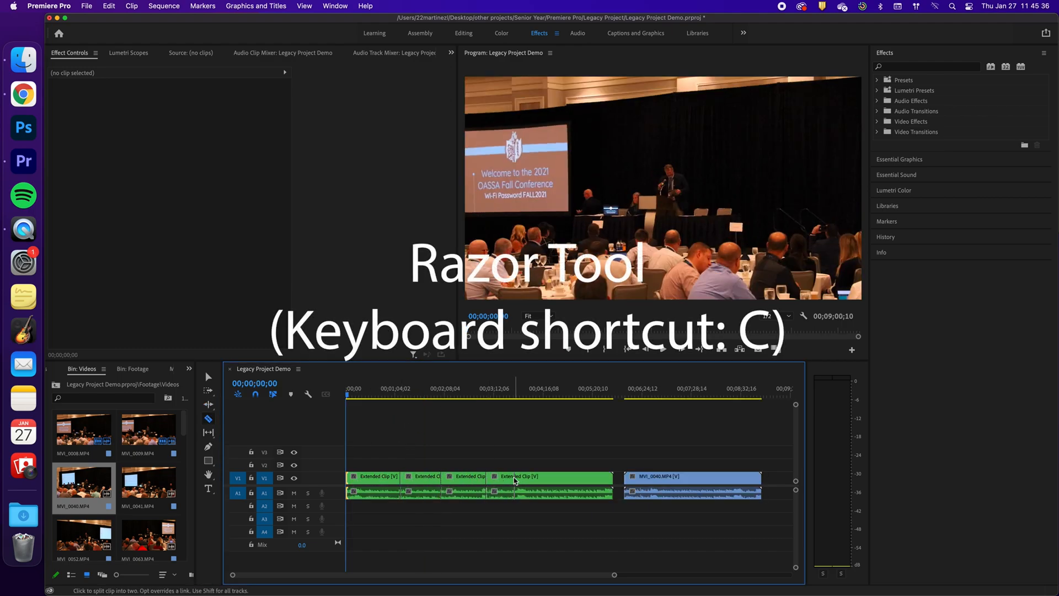
left_click(514, 478)
left_click(548, 477)
left_click(584, 477)
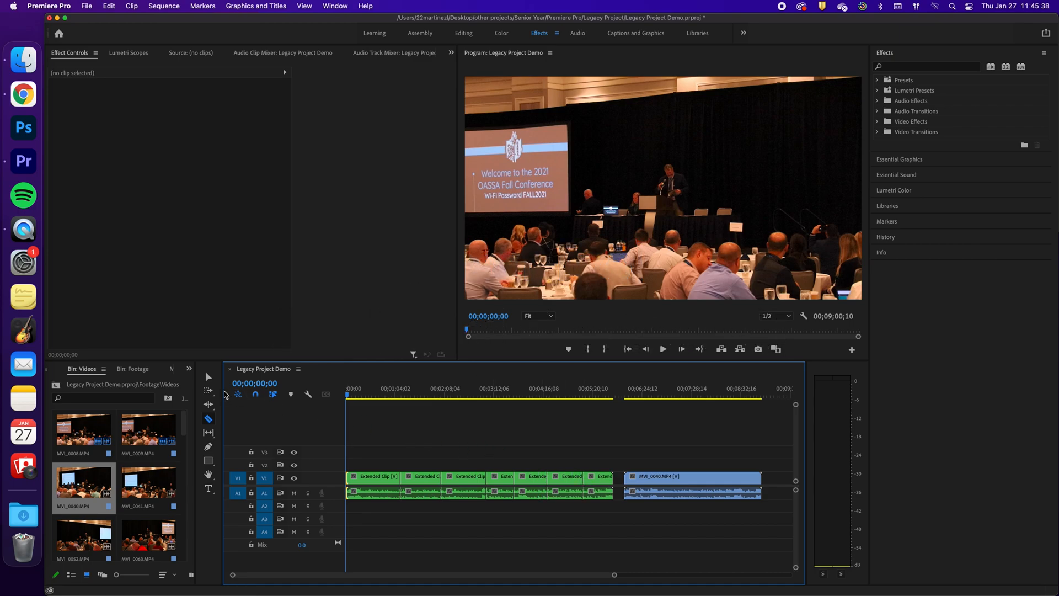
key("v")
left_click_drag(430, 479, 430, 456)
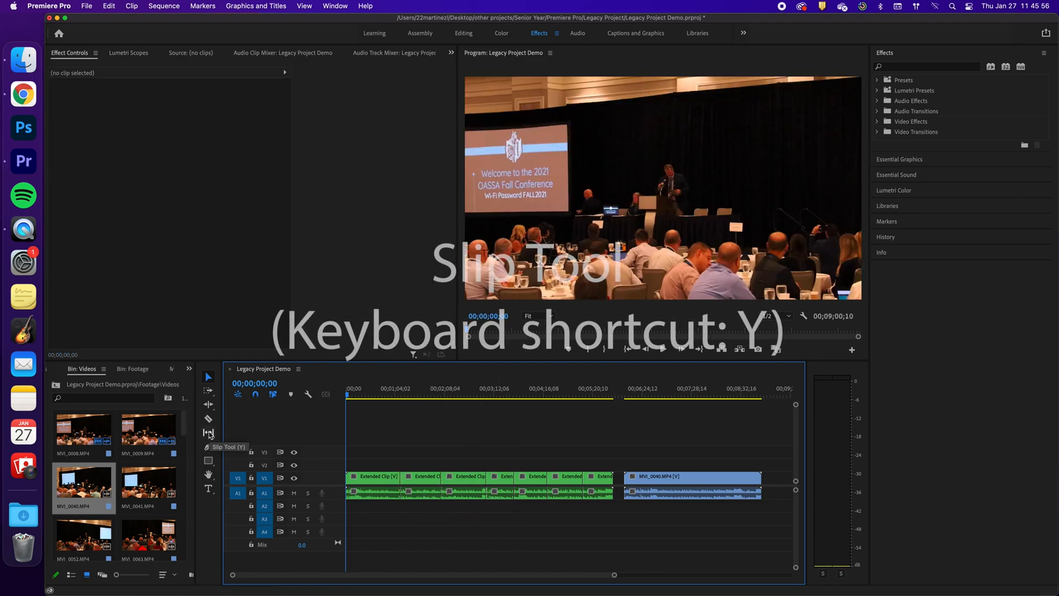
Step: Slip the contents of the first Extended Clip piece and of MVI_0040.MP4 with the Slip tool
left_click(208, 433)
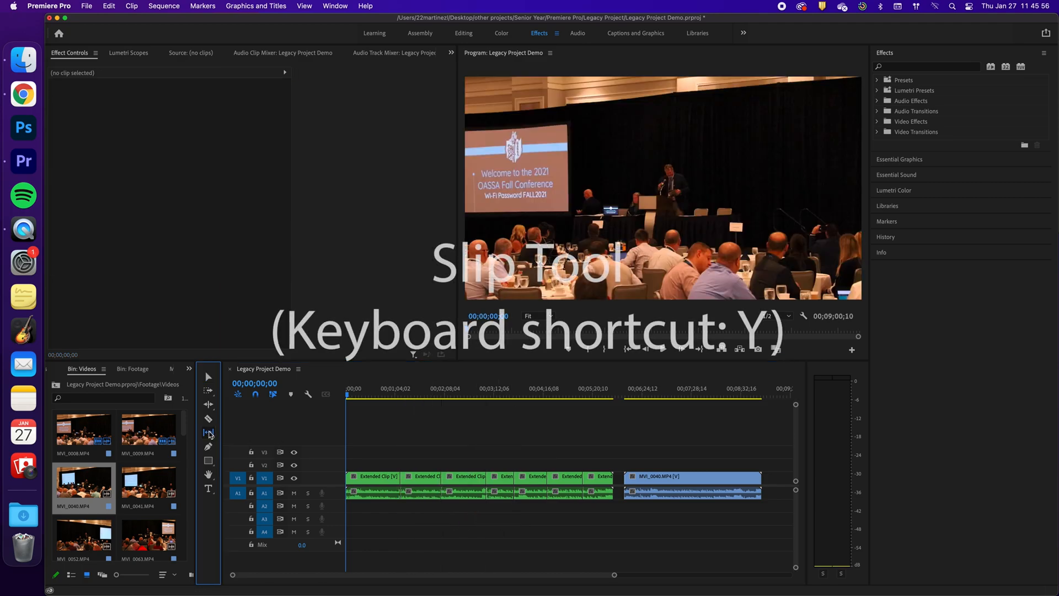
mouse_move(386, 479)
left_mouse_down()
mouse_move(418, 479)
mouse_move(405, 480)
left_mouse_up()
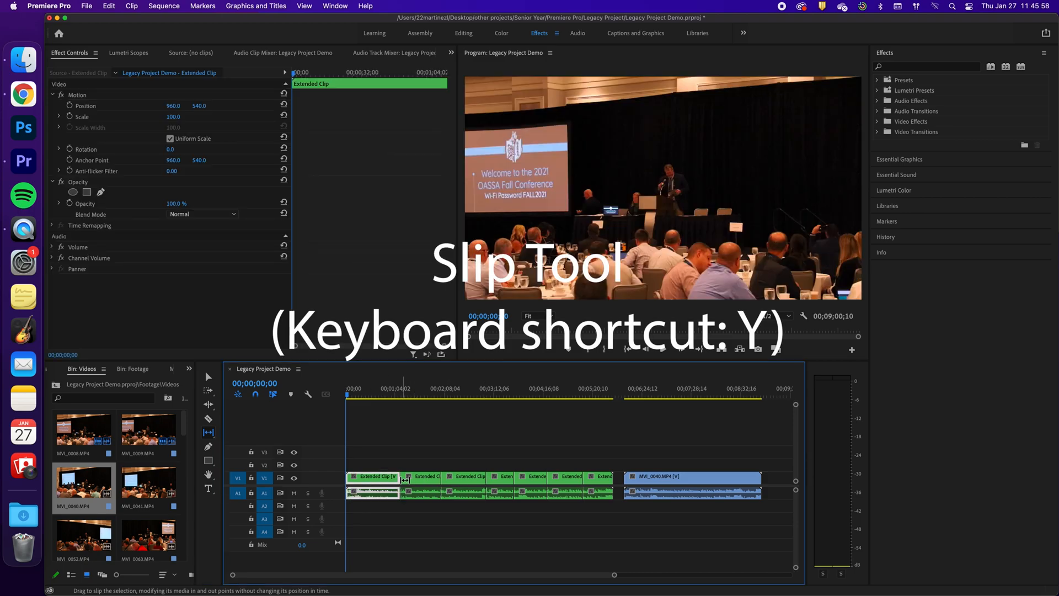
left_click_drag(650, 481, 759, 480)
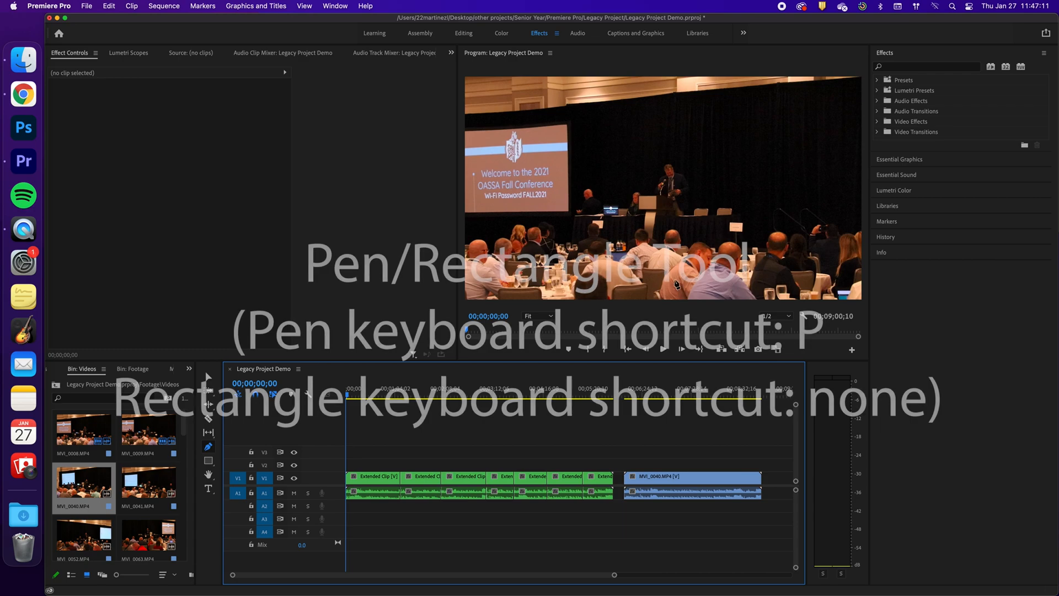
Step: Draw a curved freeform shape over the video frame with the Pen tool and a large rectangle with the Rectangle tool
left_click(672, 269)
left_click(630, 159)
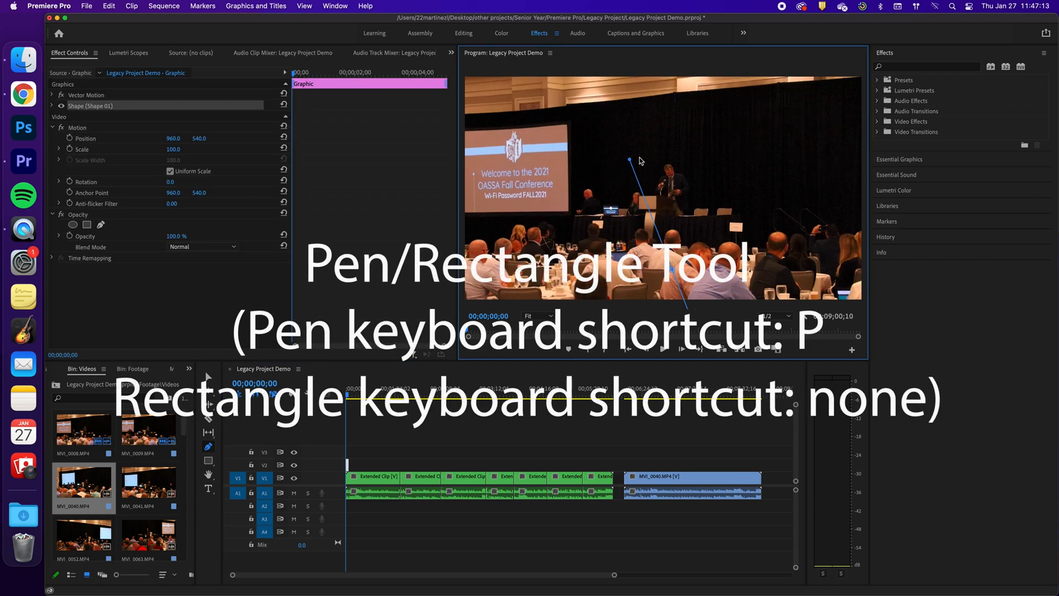
left_click_drag(687, 158, 682, 105)
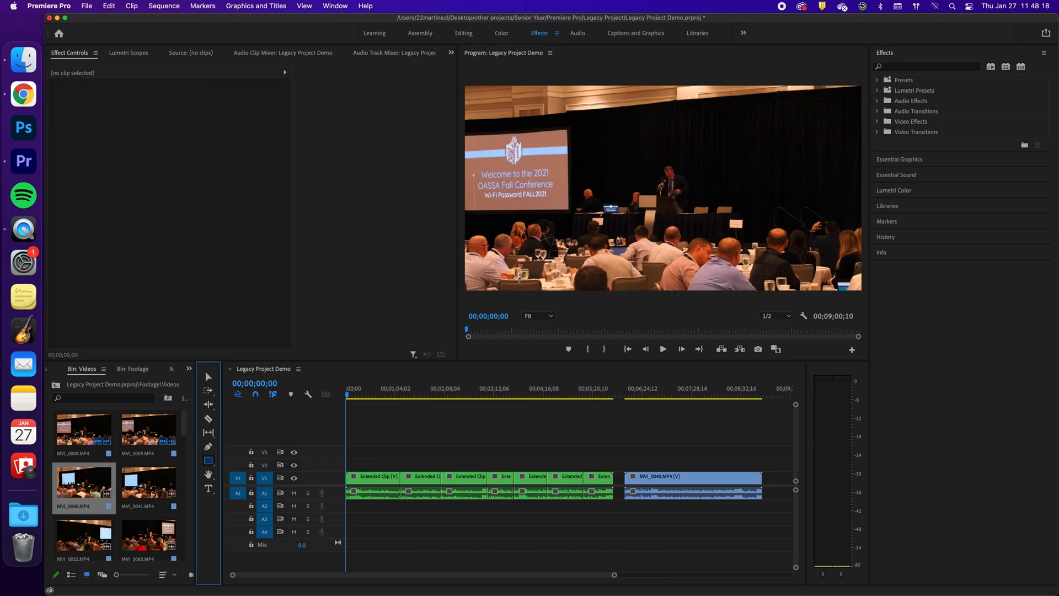
left_click_drag(519, 278, 822, 98)
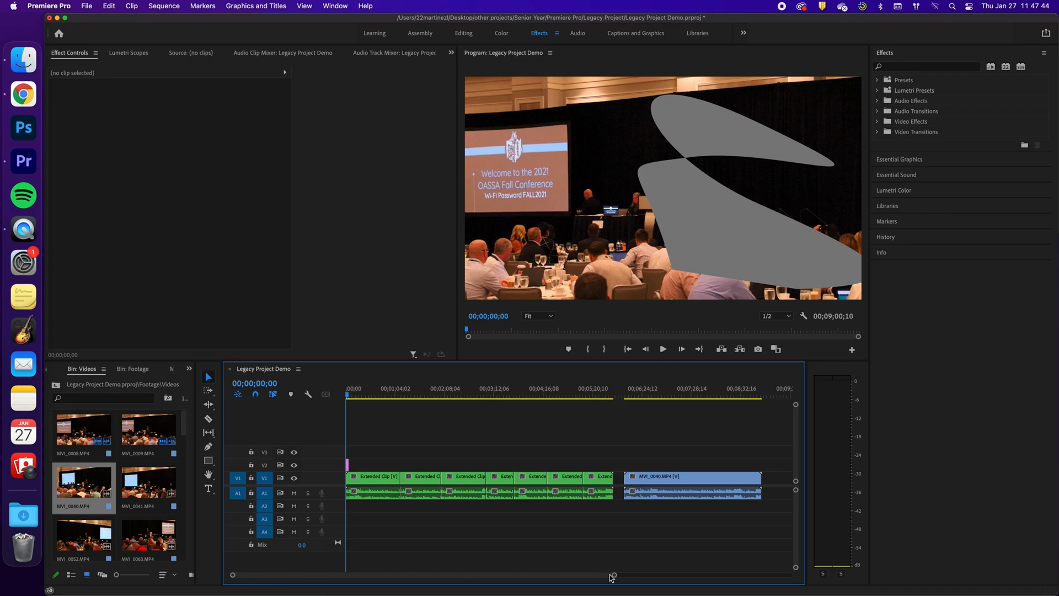
Step: Examine the timeline at different zoom levels and pan across its clips with the Hand tool
left_click_drag(613, 574, 477, 579)
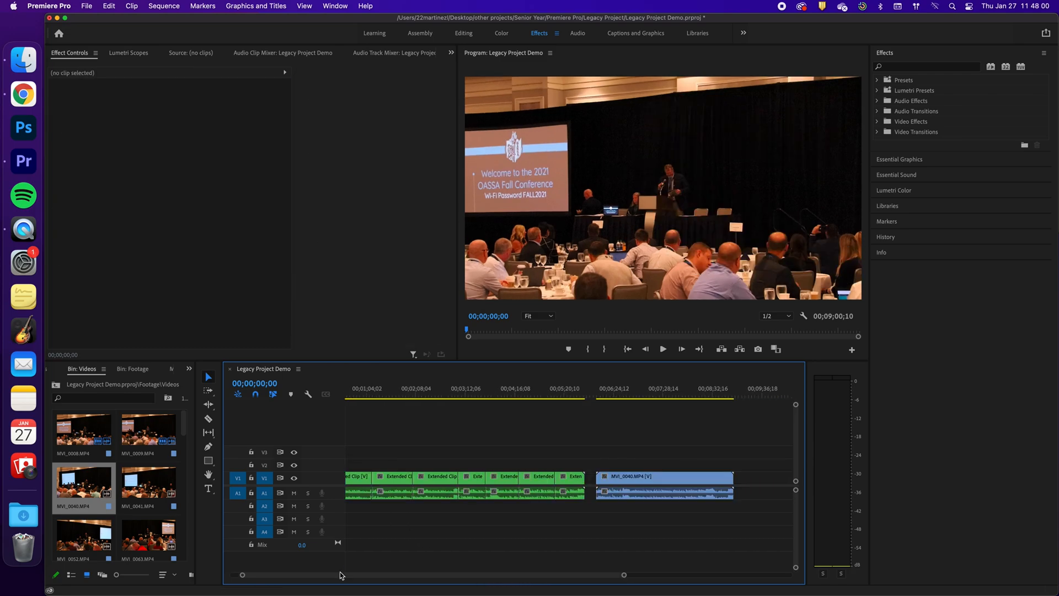
left_click_drag(480, 578, 351, 578)
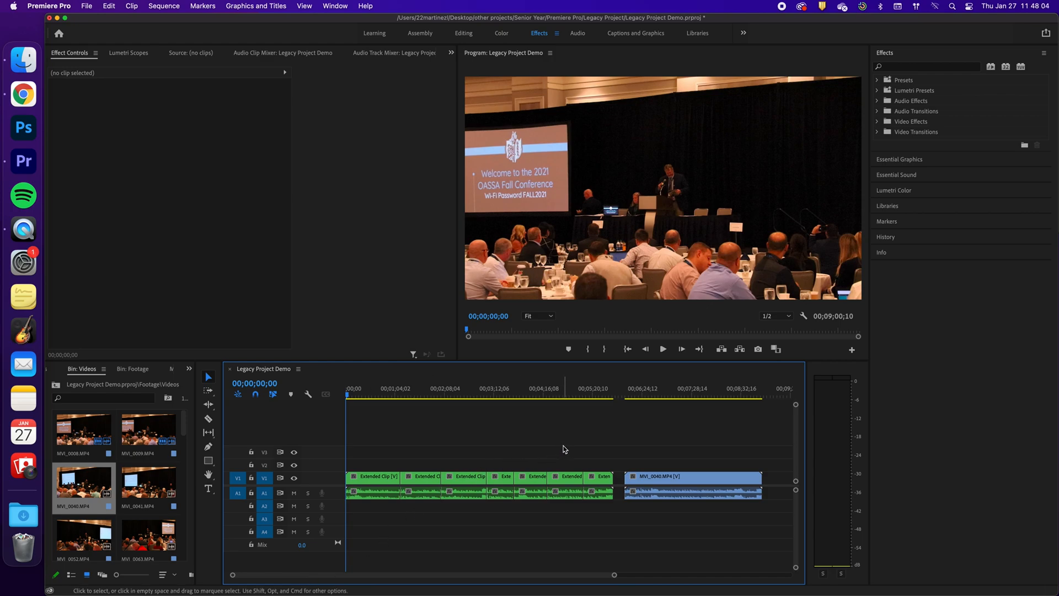
key("minus")
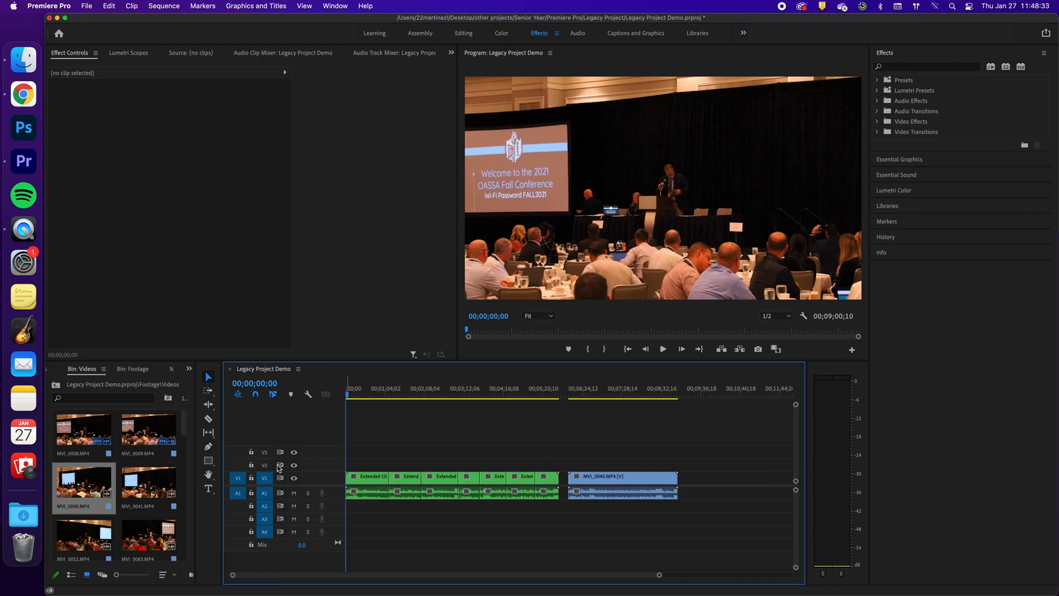
key("h")
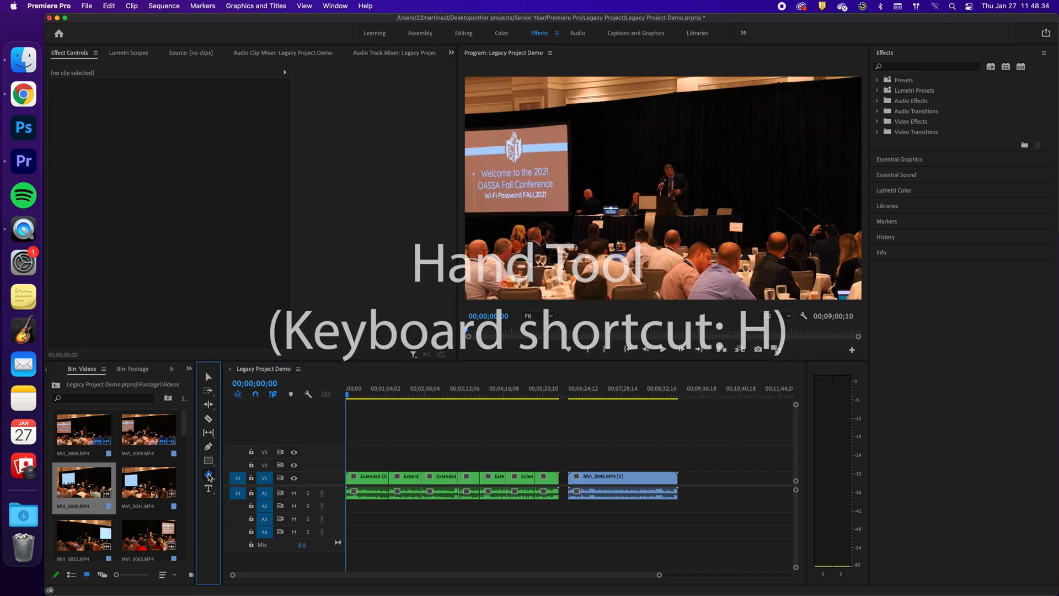
left_click_drag(499, 431, 359, 430)
left_click_drag(662, 428, 527, 429)
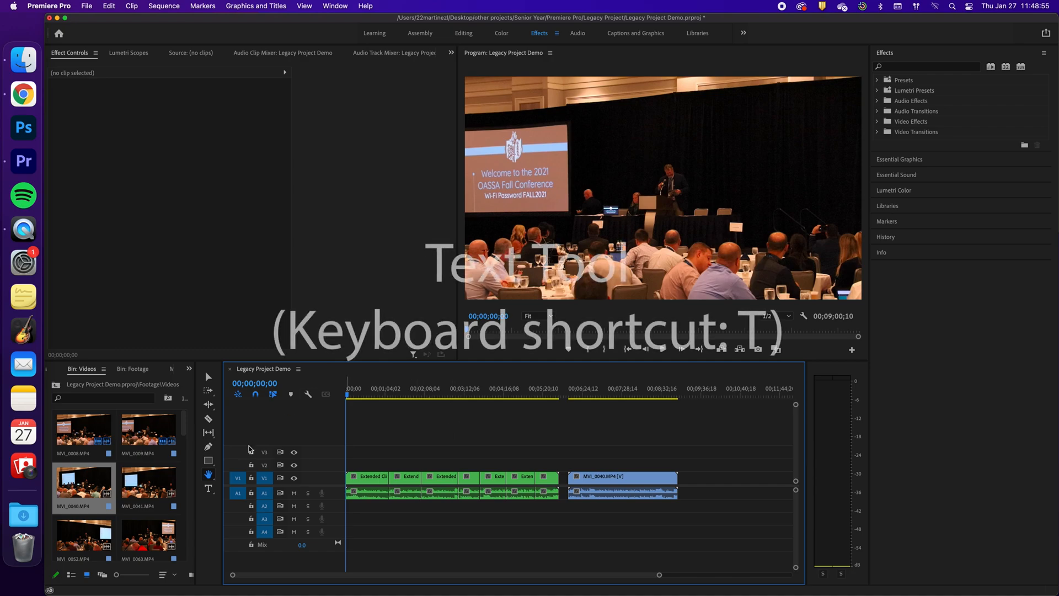
Step: Add the text "Meeting for OASSA" over the video with the Type tool and move it to about 590, 412
left_click(209, 489)
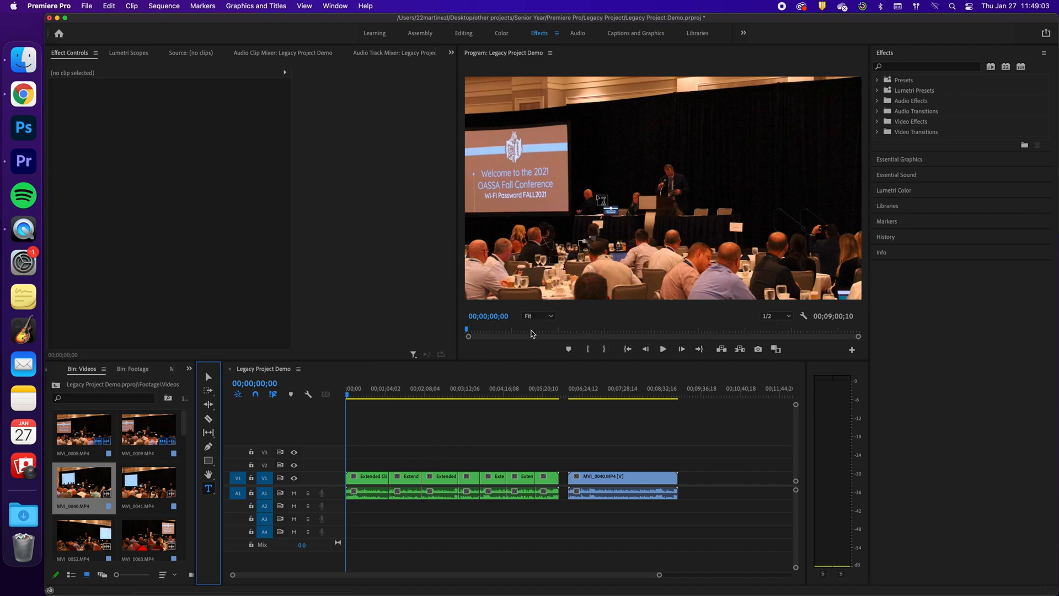
left_click(635, 141)
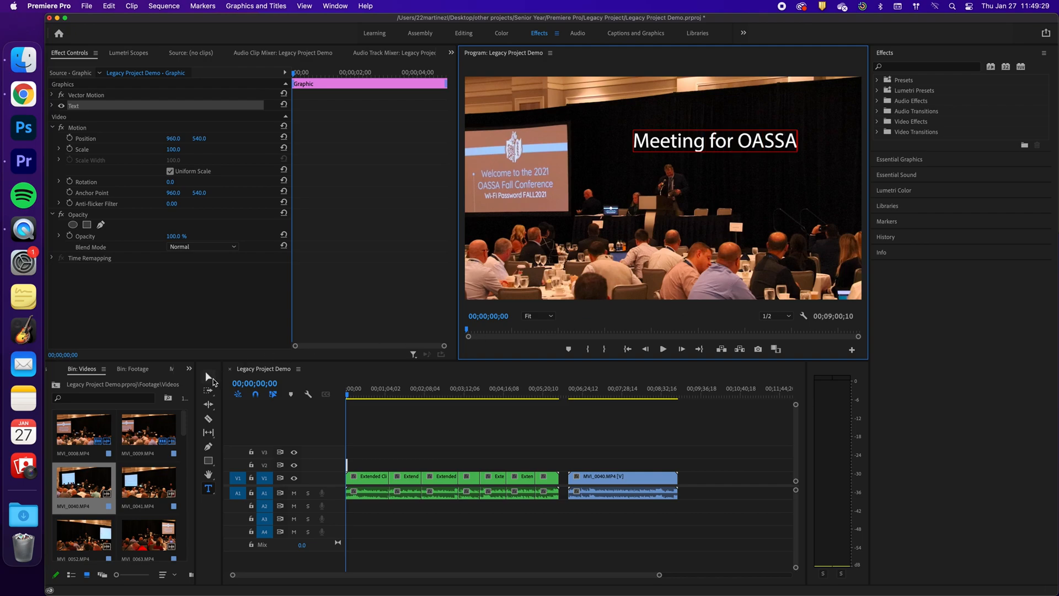
key("Escape")
left_click(208, 377)
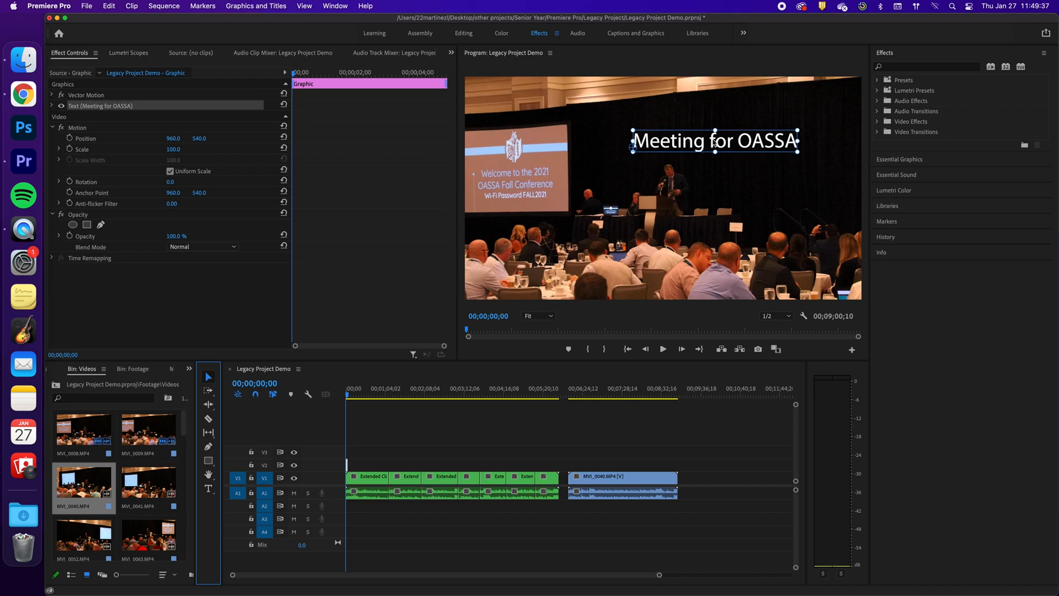
left_click_drag(714, 143, 563, 111)
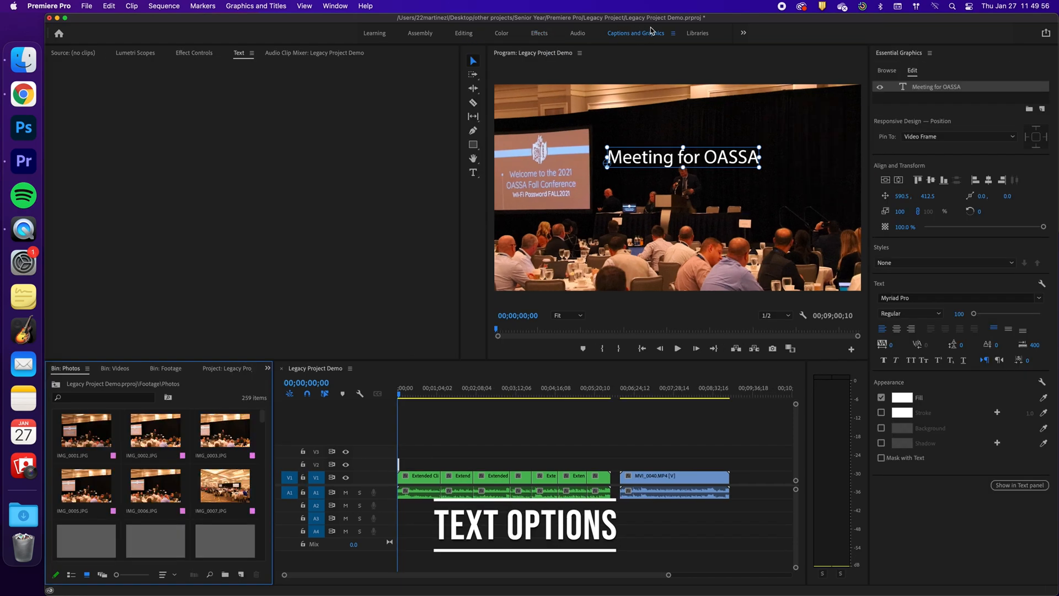
Step: Browse the Essential Graphics templates and return to the edit settings of the Meeting for OASSA text
left_click(886, 72)
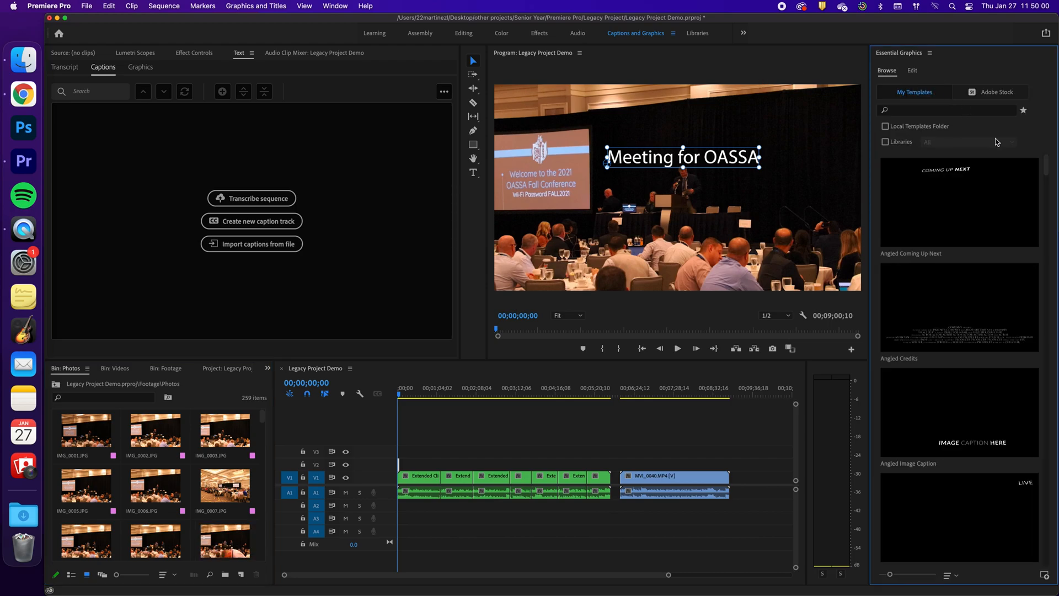
mouse_move(1046, 166)
left_mouse_down()
mouse_move(1049, 200)
mouse_move(1051, 164)
left_mouse_up()
left_click(913, 71)
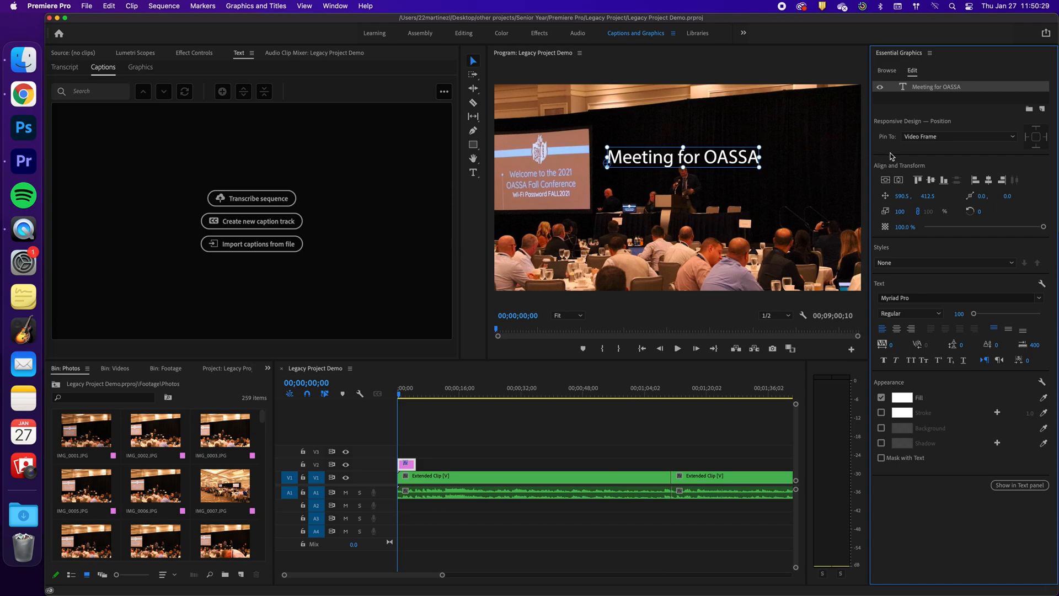
Step: Center the text vertically and horizontally in the frame, trying top and bottom alignment before returning it to the vertical center
left_click(886, 180)
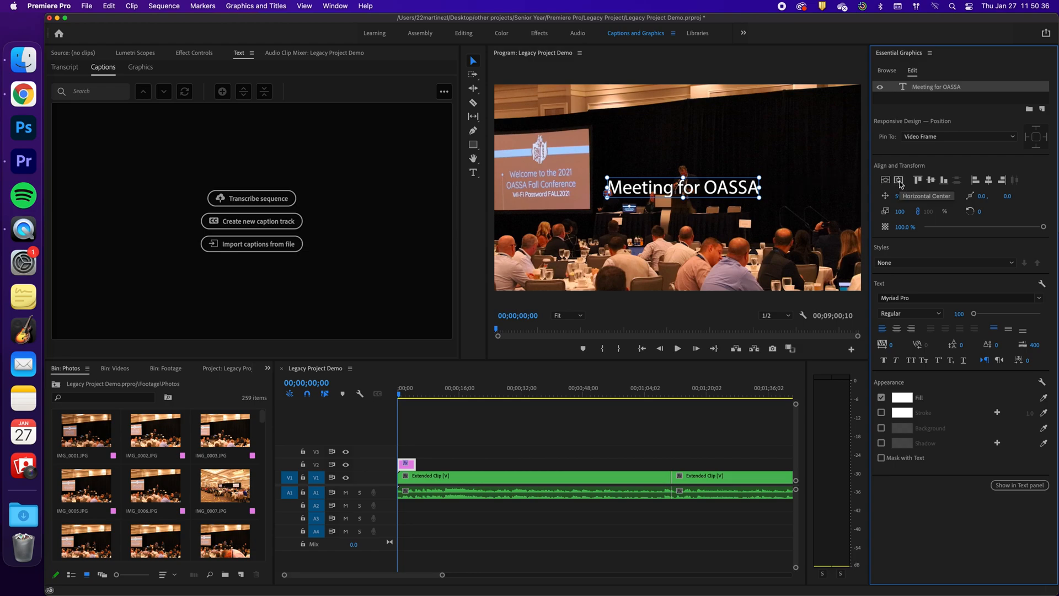
left_click(900, 181)
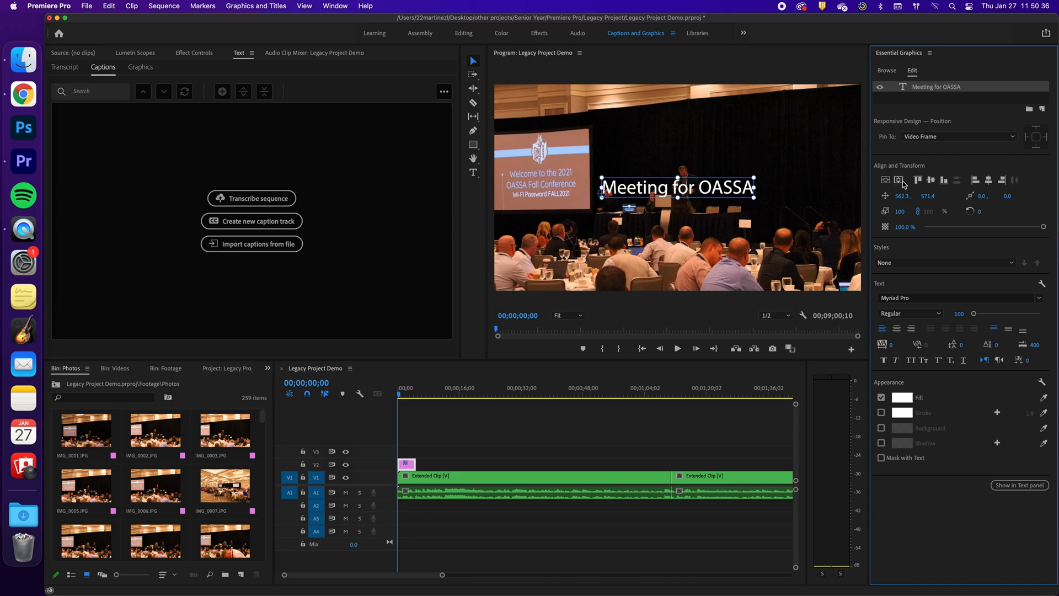
left_click(918, 181)
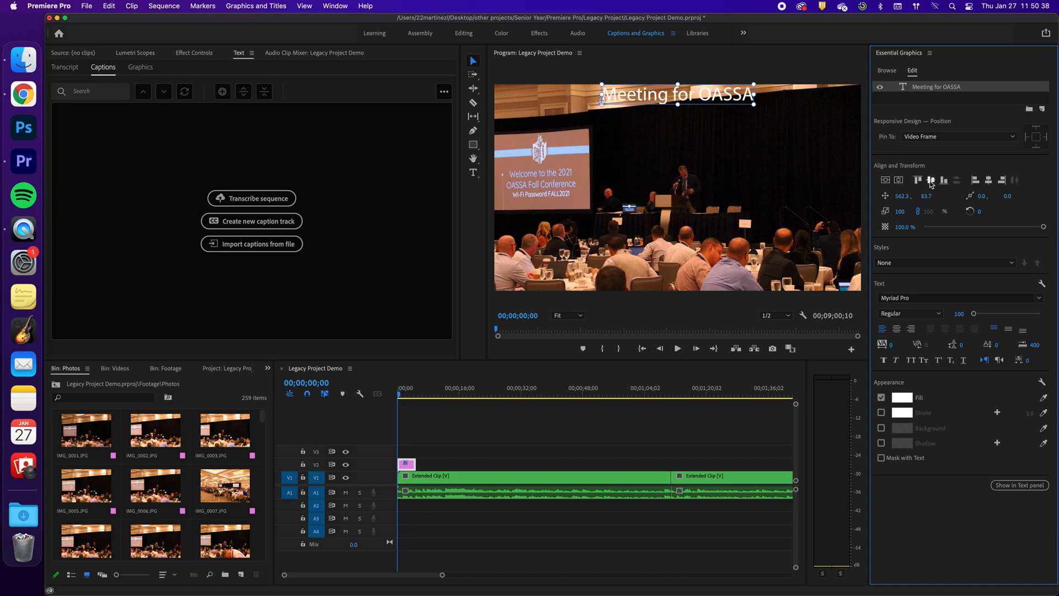
left_click(932, 182)
left_click(944, 181)
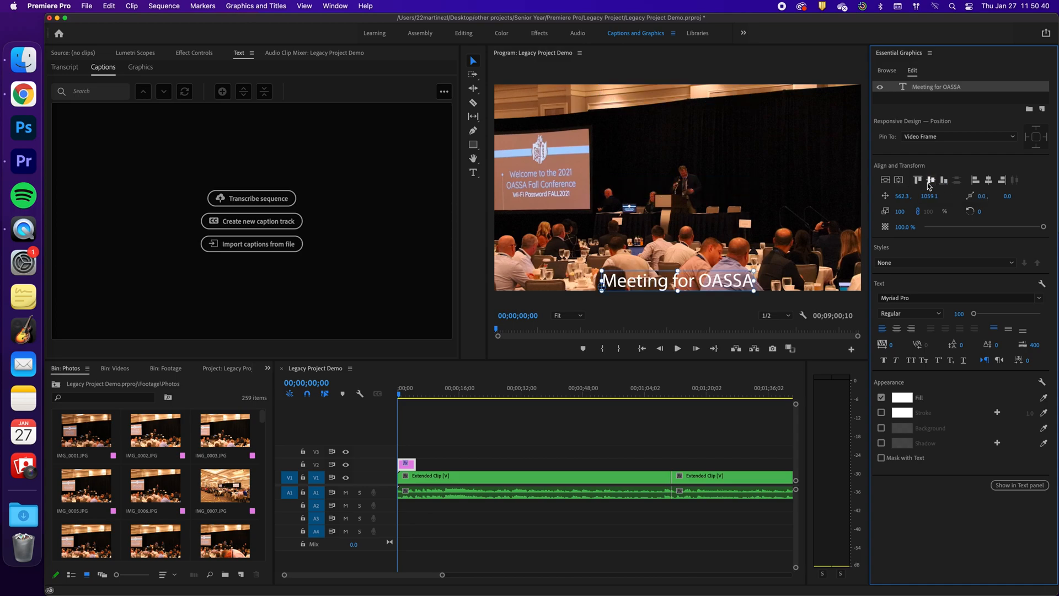
left_click(929, 184)
Step: Try aligning the text to the frame's left and right edges, and return it to the horizontal center
left_click(975, 181)
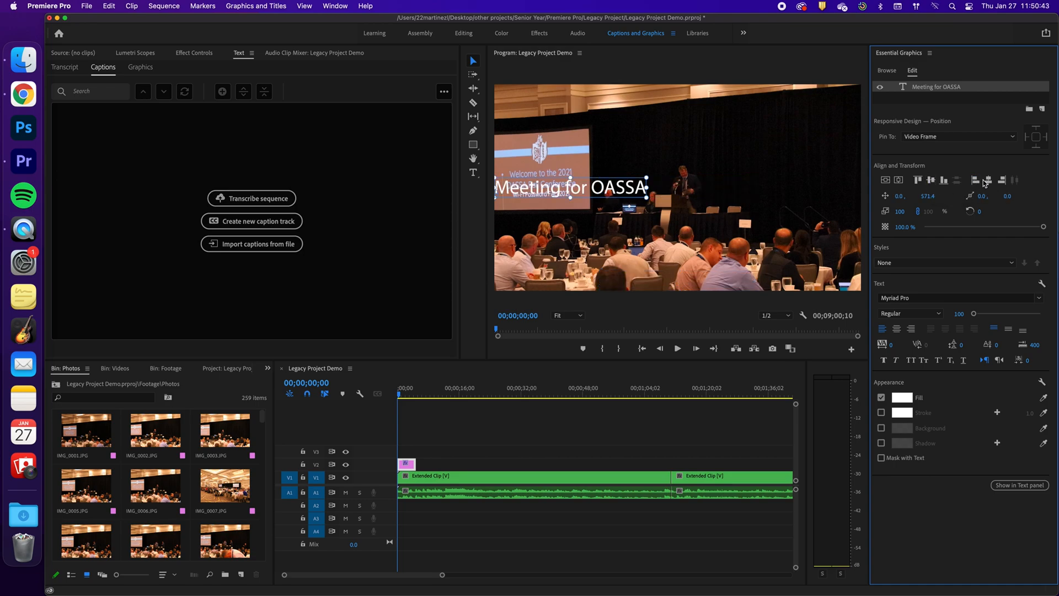
left_click(1001, 181)
left_click(989, 182)
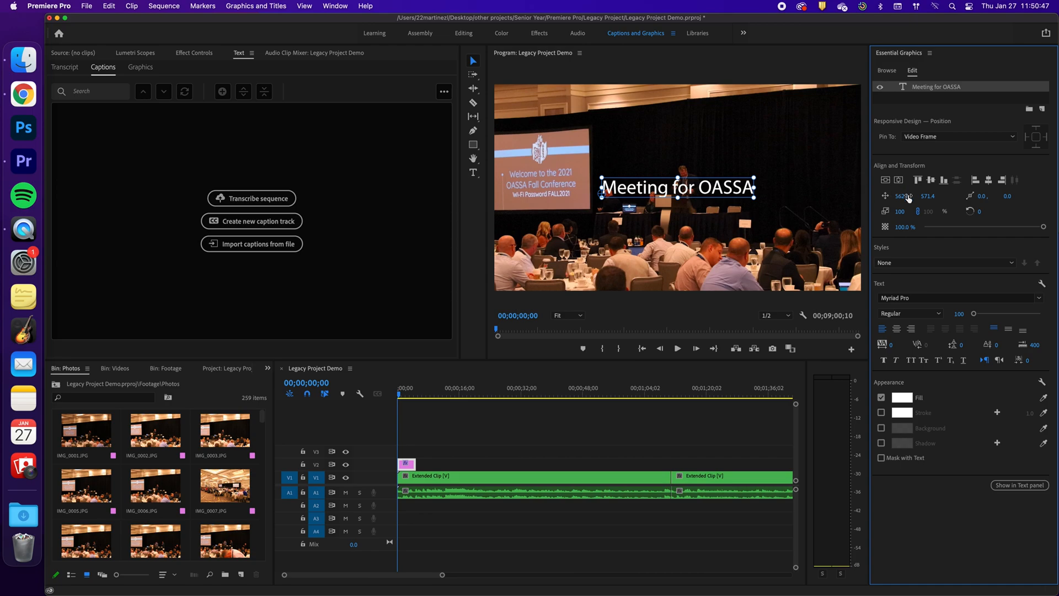
Step: Shift the text's vertical position to 606.4 and try adjusting its scale and opacity
left_click_drag(903, 196, 960, 238)
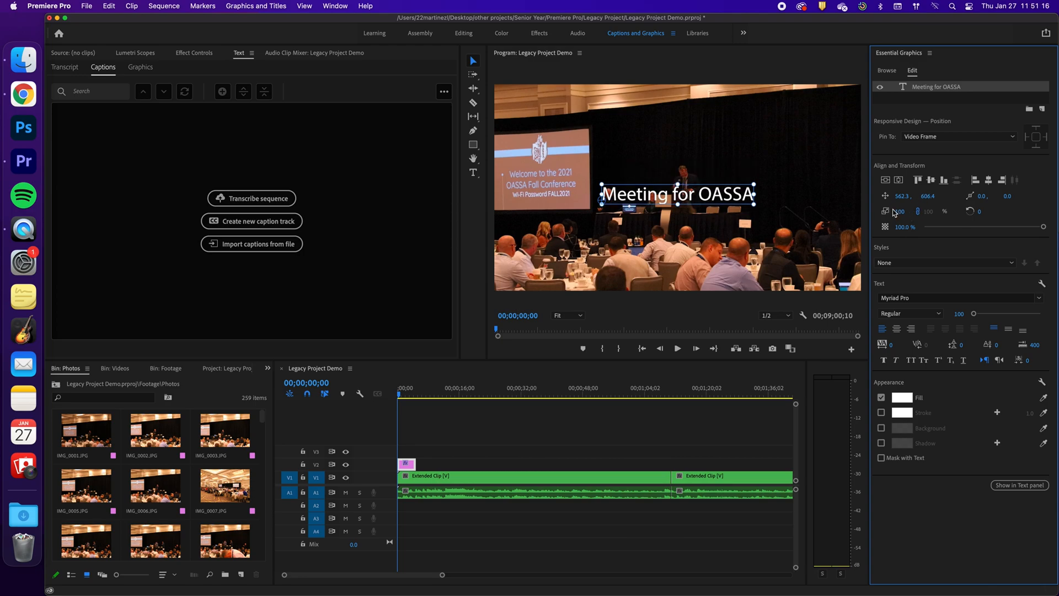
mouse_move(900, 211)
left_mouse_down()
mouse_move(937, 211)
mouse_move(899, 212)
left_mouse_up()
mouse_move(1044, 228)
left_mouse_down()
mouse_move(928, 233)
mouse_move(1046, 235)
left_mouse_up()
Step: Look through the fonts available for the text and close the list with Myriad Pro kept
left_click(1039, 298)
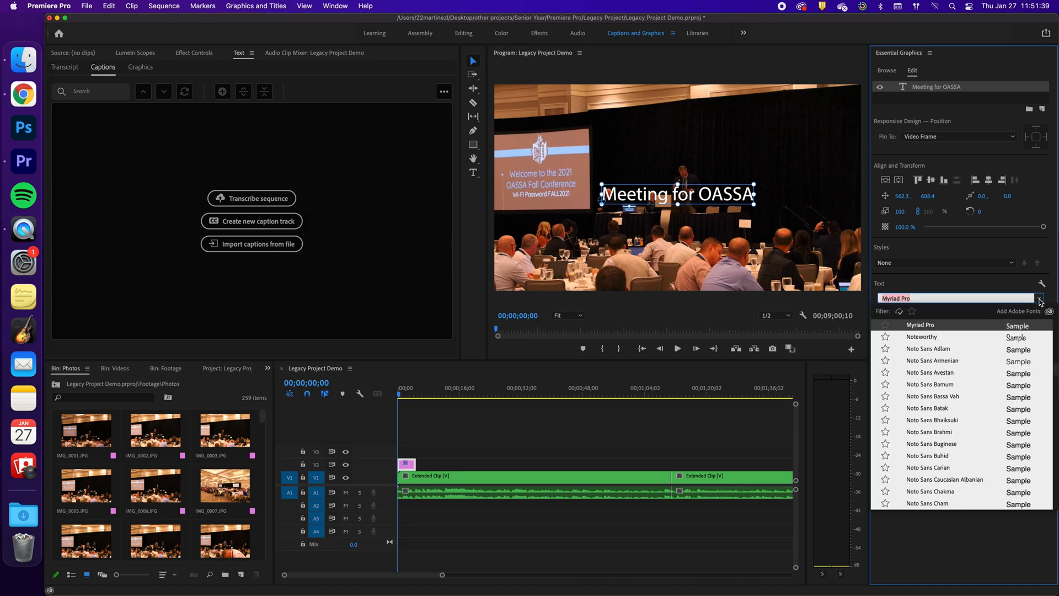
scroll(962, 397, "up", 5)
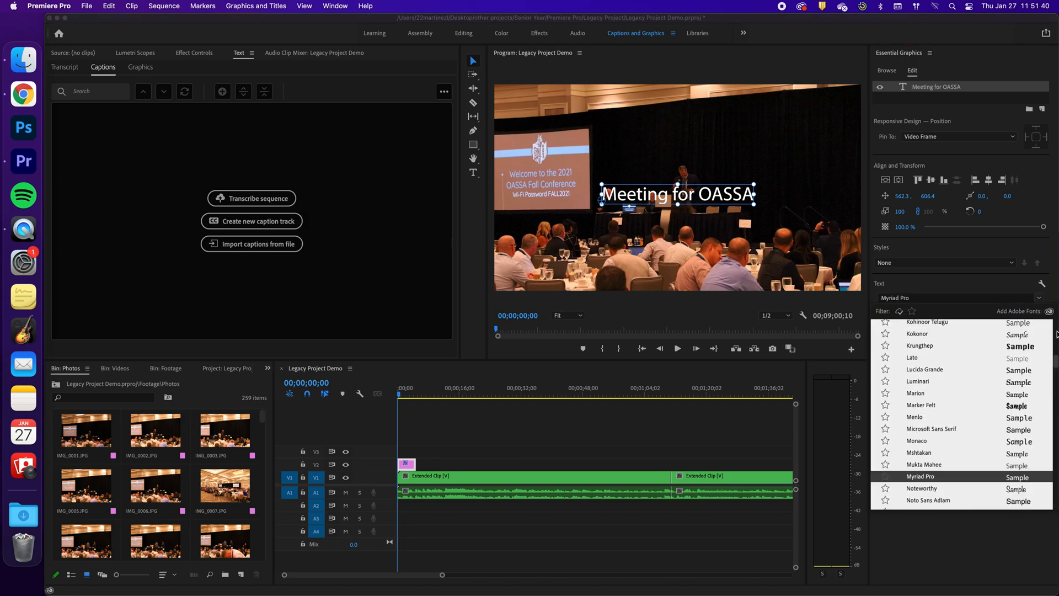
left_click(946, 296)
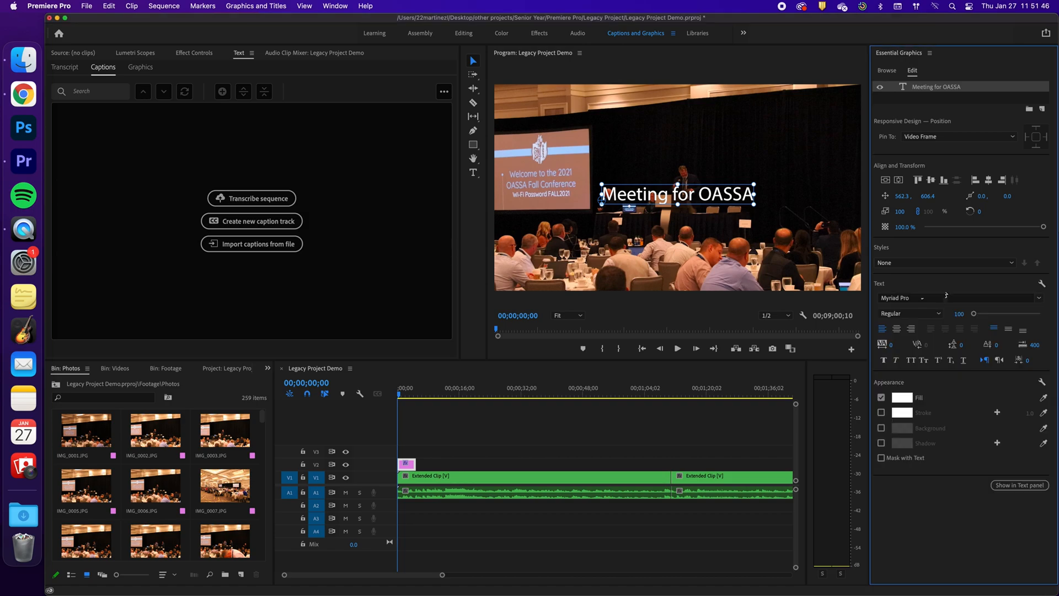
Step: Try adjusting the text's font size and set its paragraph alignment to center, trying right alignment as well
left_click_drag(975, 318, 977, 319)
left_click(896, 329)
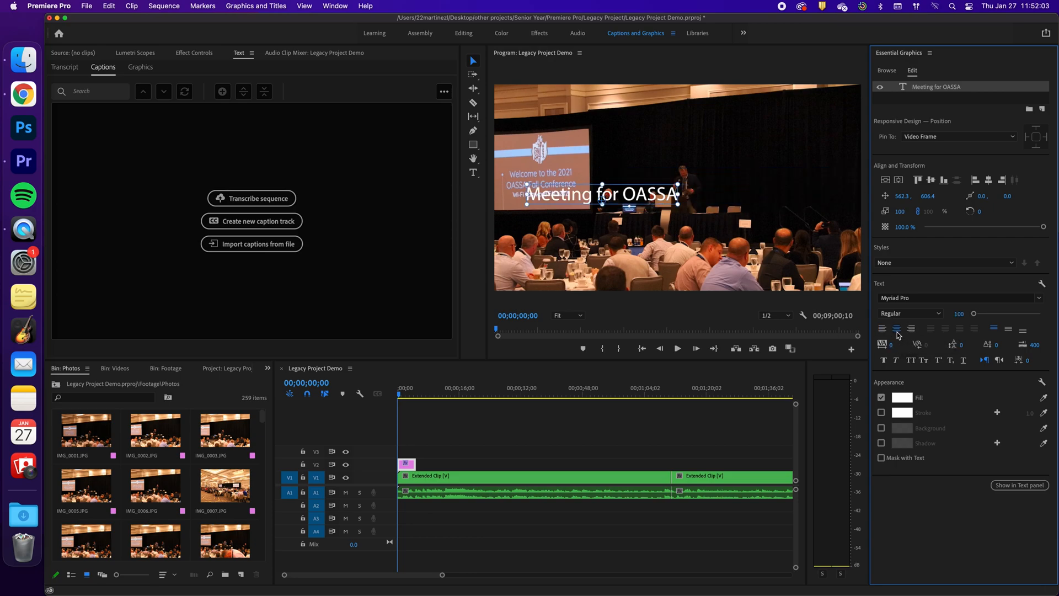
left_click(911, 330)
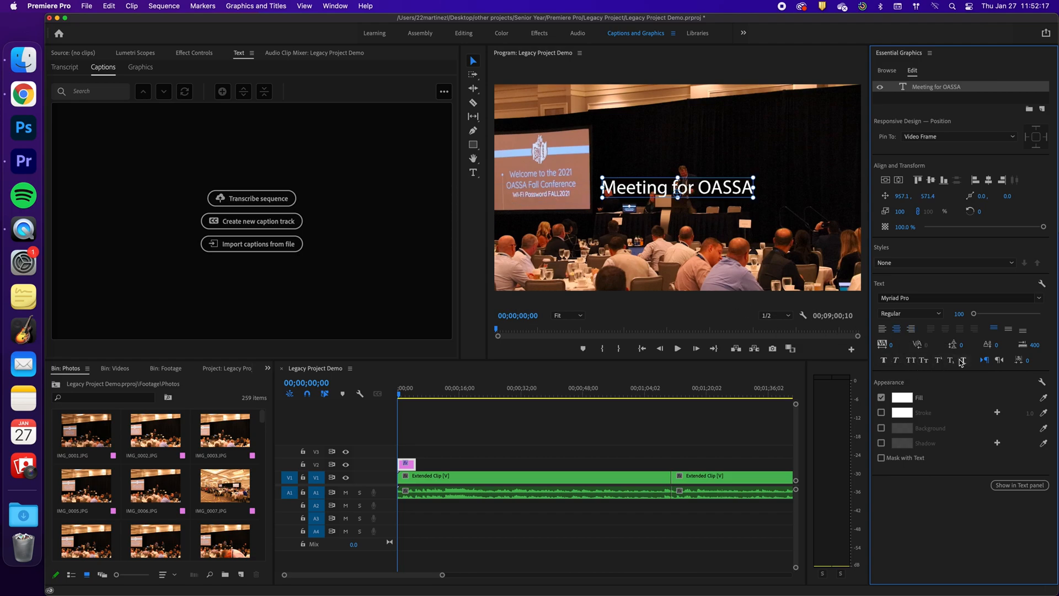
Step: Turn Faux Bold, Faux Italic and All Caps on and off one after another for the text
left_click(884, 361)
left_click(886, 363)
left_click(898, 362)
left_click(899, 362)
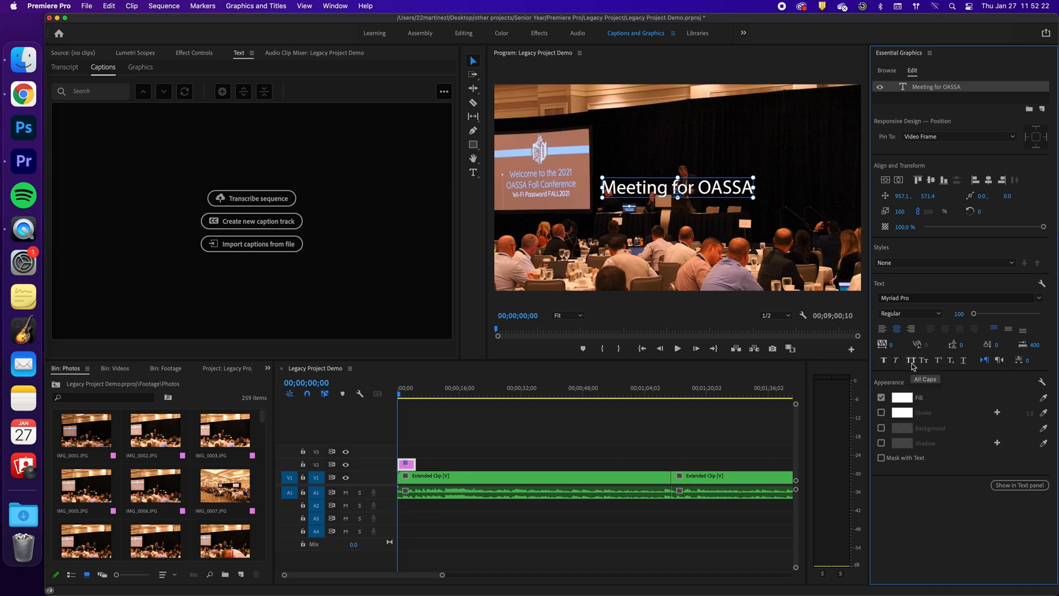
left_click(910, 362)
left_click(912, 364)
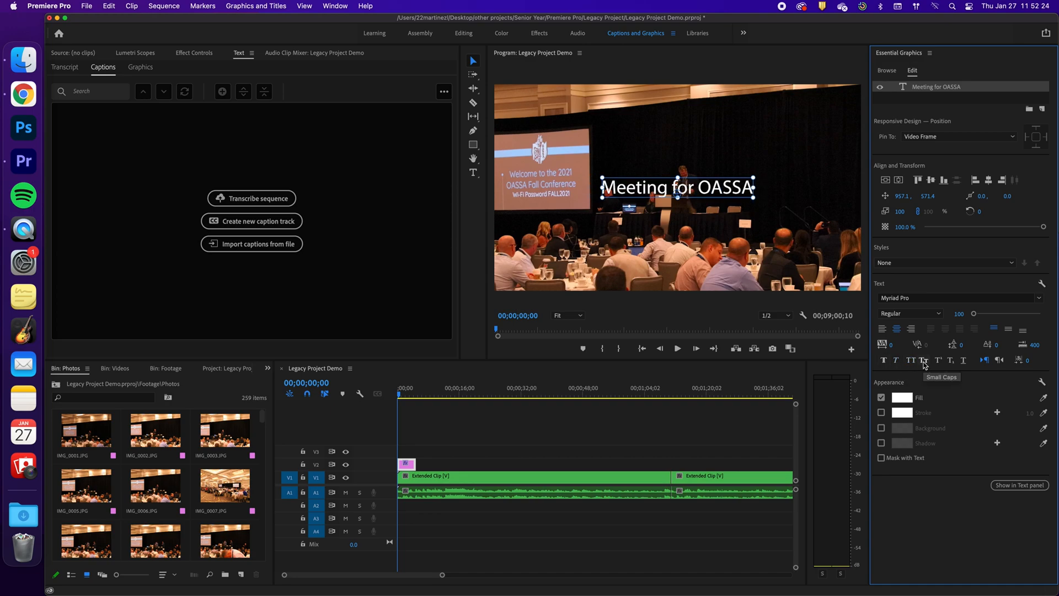
Step: Try Small Caps, Superscript, Subscript and Underline on the text, turning each one off again
left_click(924, 363)
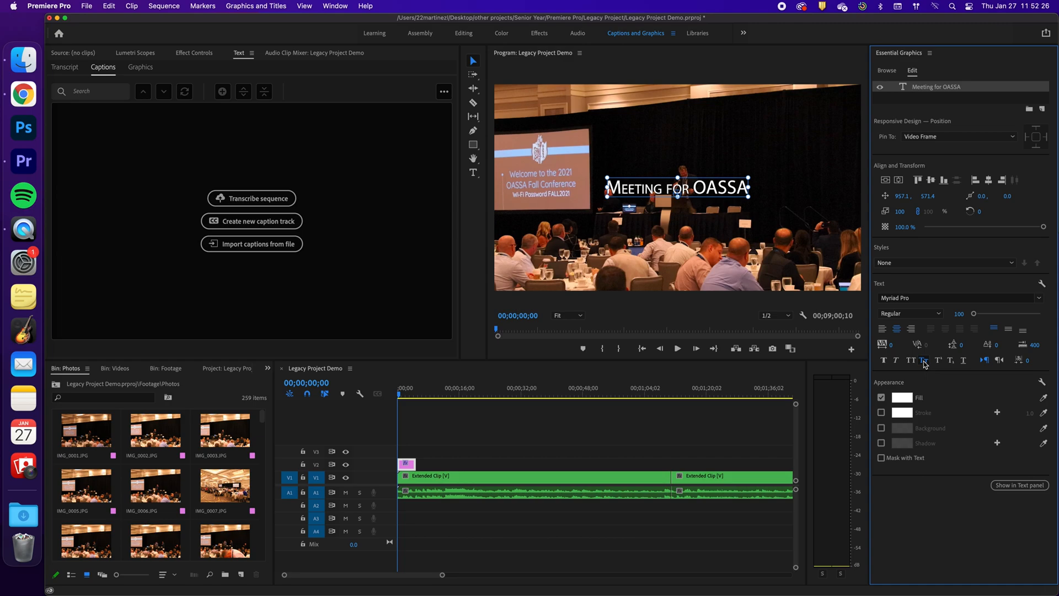
left_click(925, 363)
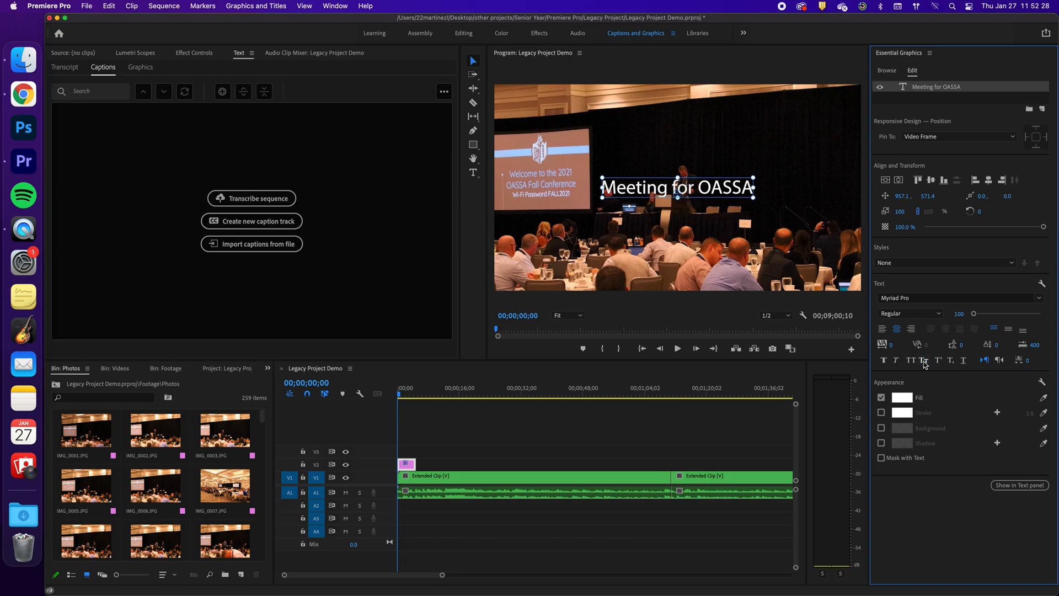
left_click(937, 361)
left_click(950, 362)
left_click(951, 363)
left_click(962, 361)
left_click(963, 362)
Step: Change the text's fill color to pure red, FF0000
left_click(905, 402)
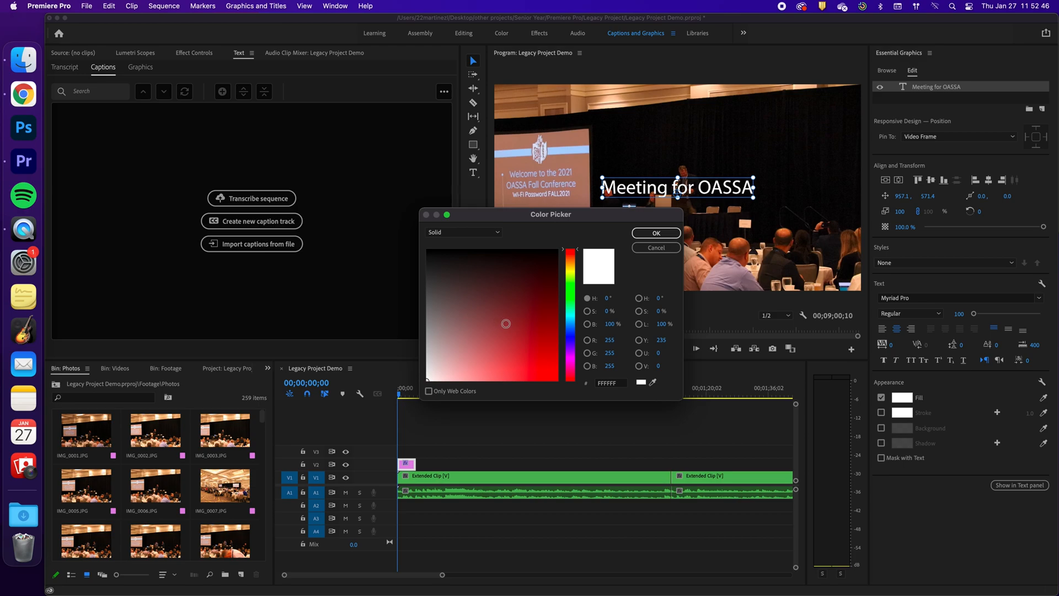
left_click(517, 314)
mouse_move(522, 305)
left_mouse_down()
mouse_move(532, 329)
mouse_move(480, 324)
mouse_move(515, 319)
mouse_move(536, 331)
mouse_move(489, 324)
mouse_move(497, 340)
mouse_move(578, 383)
left_mouse_up()
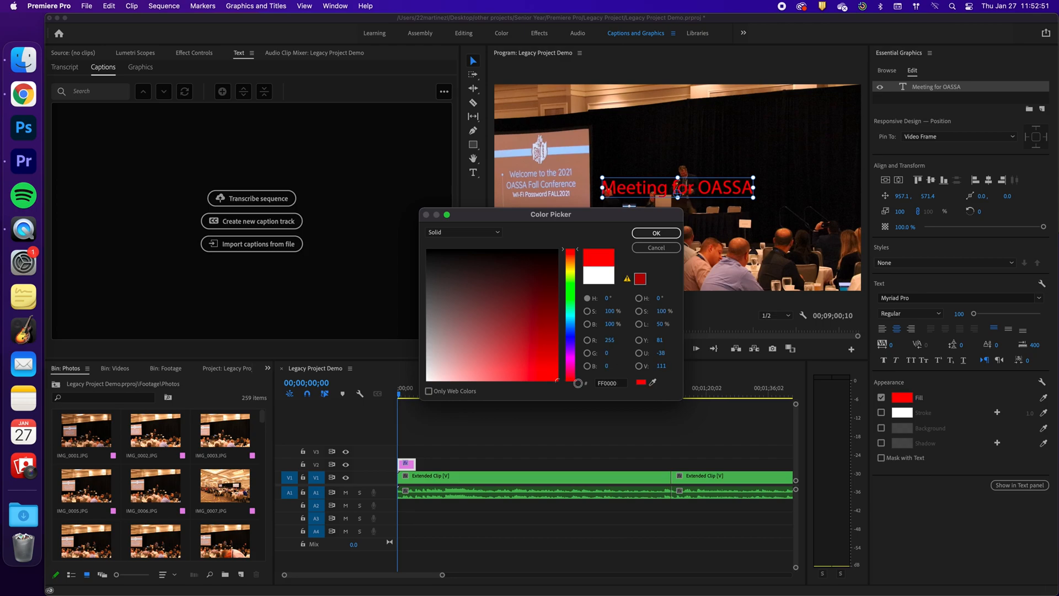
left_click(654, 235)
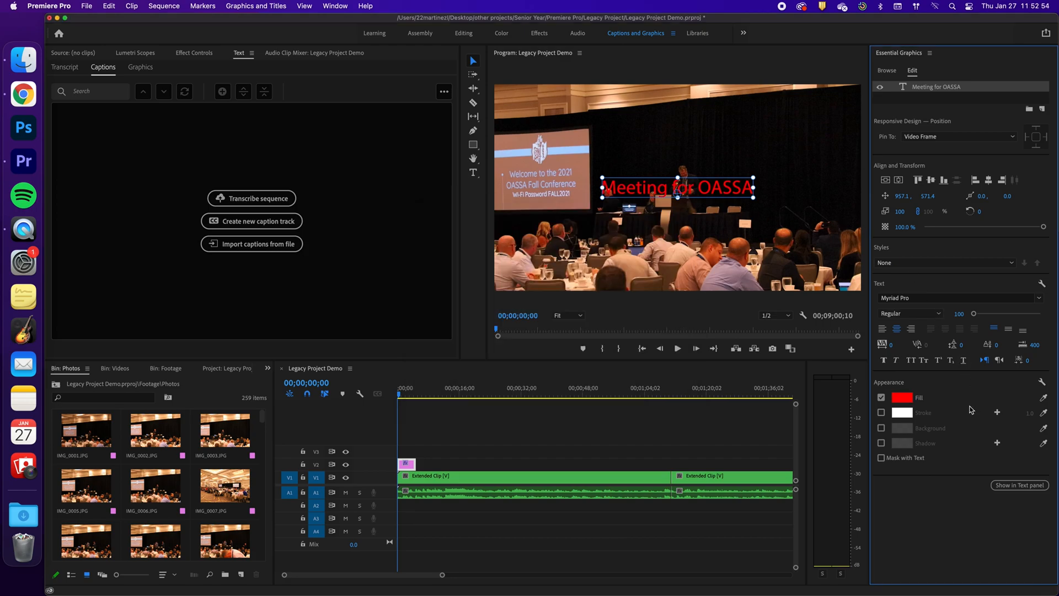
Step: Add a white stroke to the text and set its width to 10.0
left_click(882, 414)
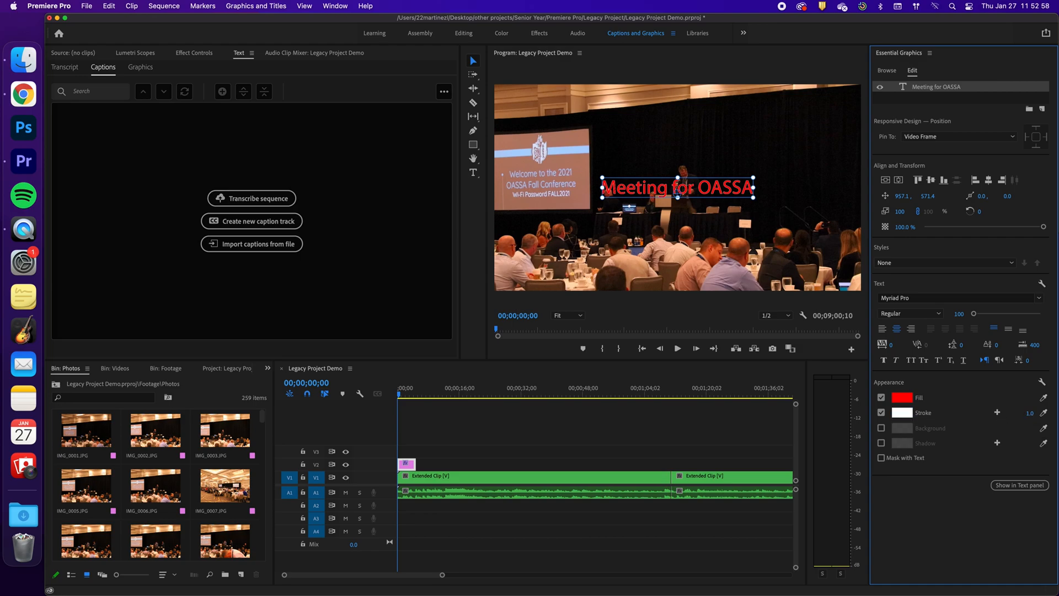
left_click_drag(1030, 413, 1035, 413)
left_click(906, 414)
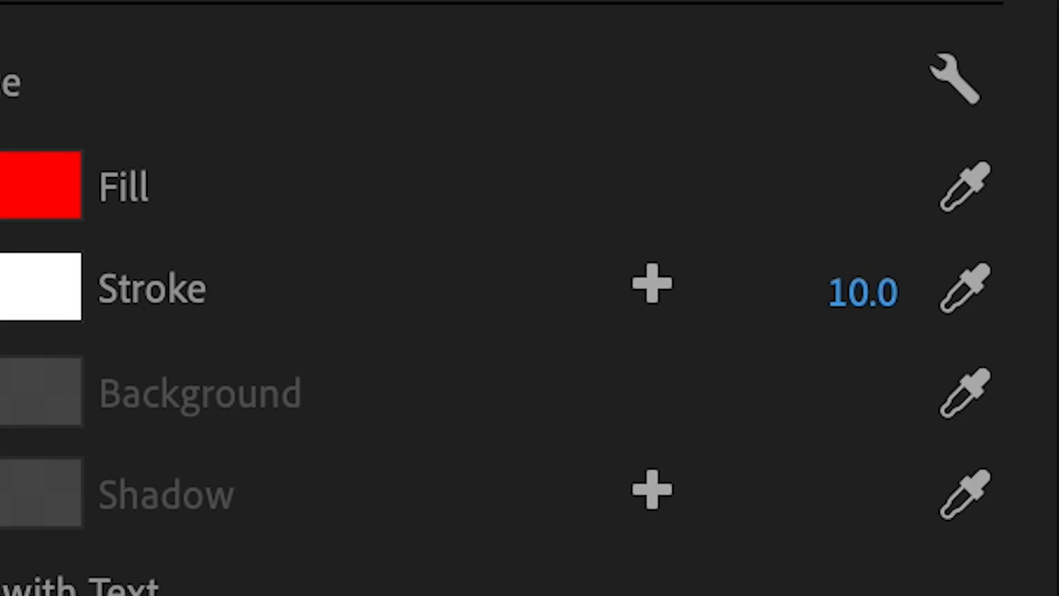
Step: Try a background behind the text with adjusted opacity and size, and adjust the shadow's opacity and distance
left_click(1, 391)
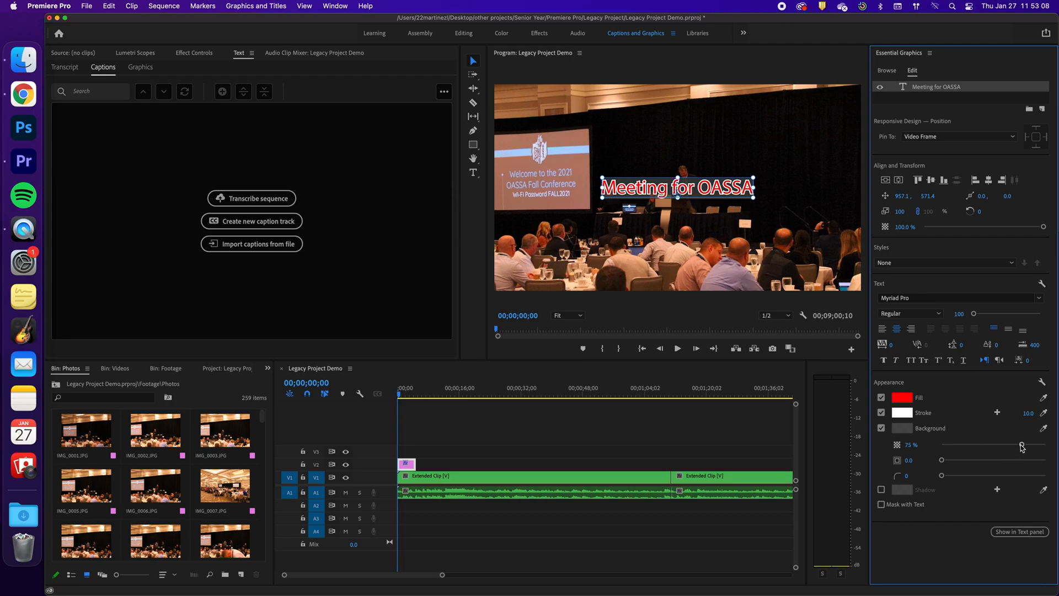
mouse_move(1022, 444)
left_mouse_down()
mouse_move(977, 447)
mouse_move(1032, 446)
left_mouse_up()
left_click_drag(942, 461, 994, 463)
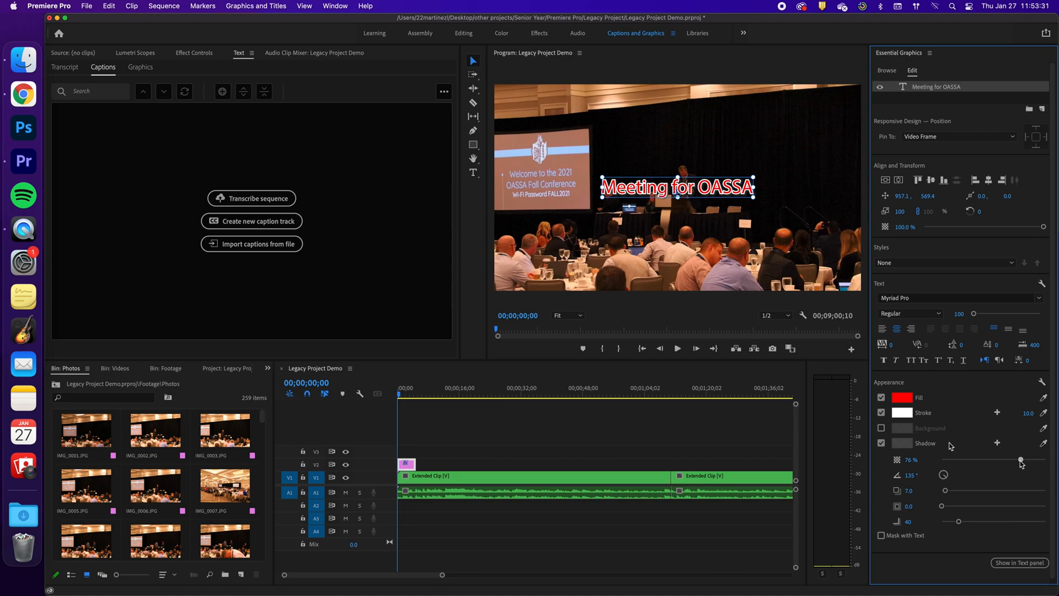
left_click_drag(1027, 459, 990, 460)
left_click_drag(944, 489, 985, 523)
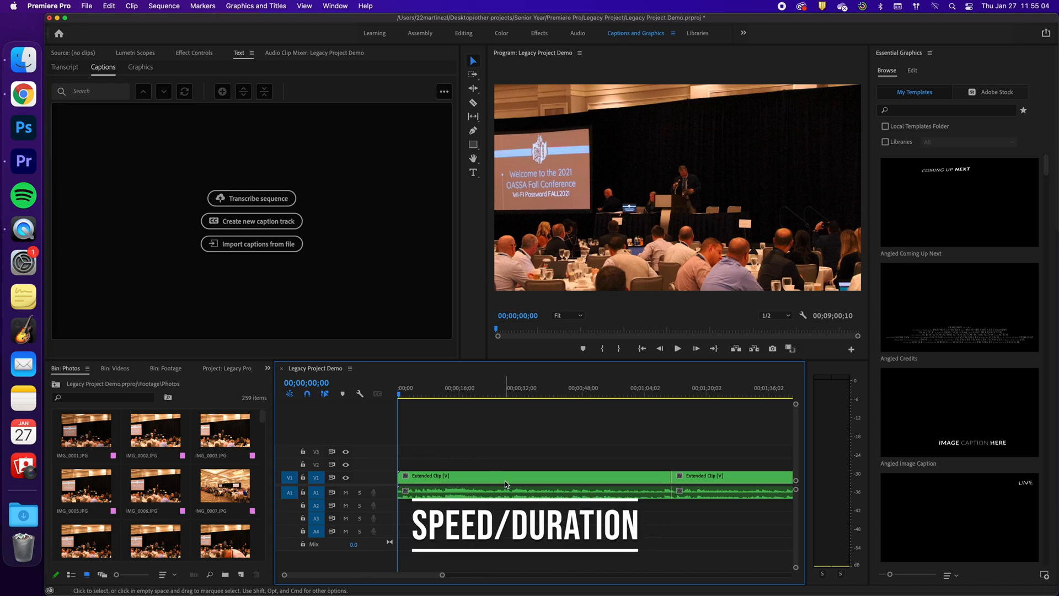
Step: Set the speed of the first Extended Clip on the timeline to 500%
left_click(504, 480)
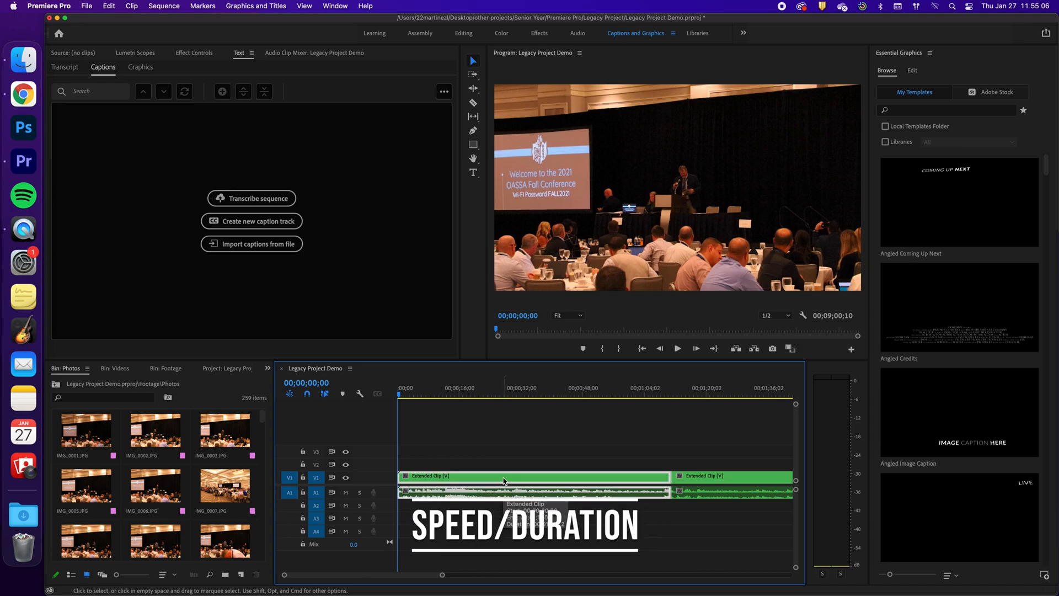
right_click(504, 480)
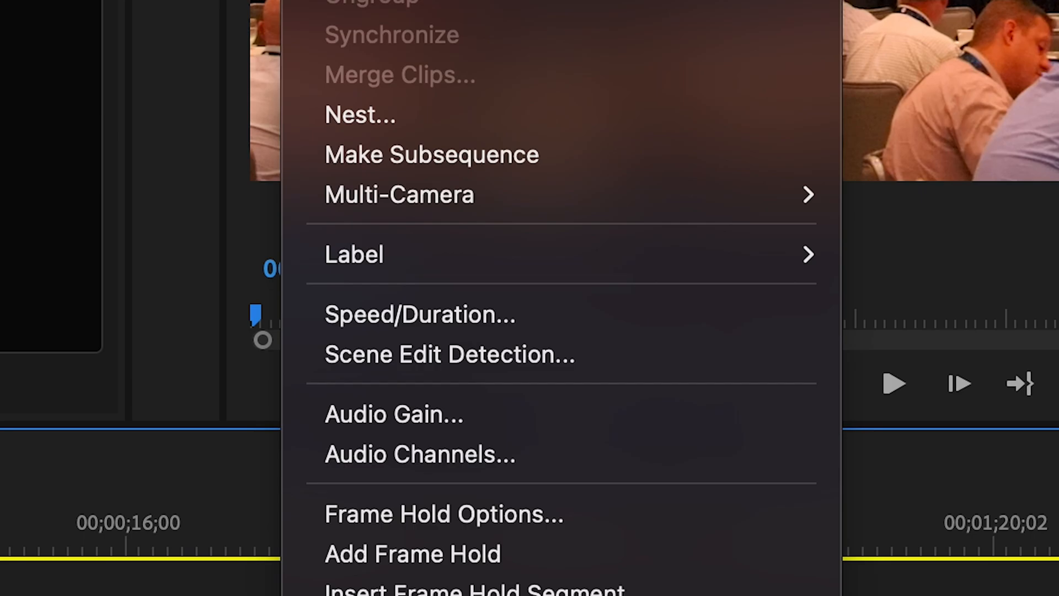
left_click(312, 316)
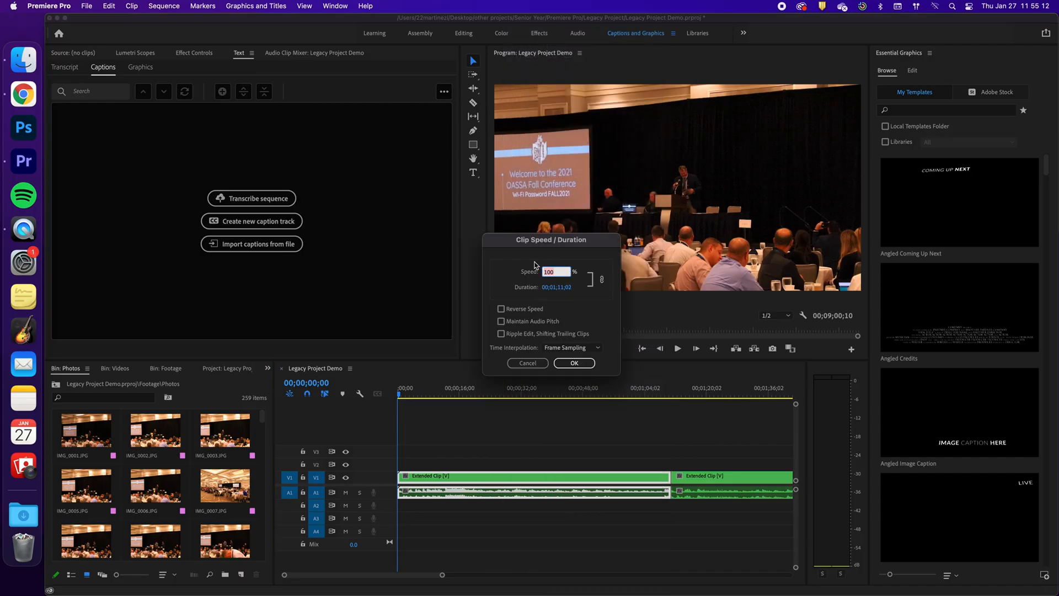
left_click(535, 262)
left_click(546, 272)
left_click(574, 363)
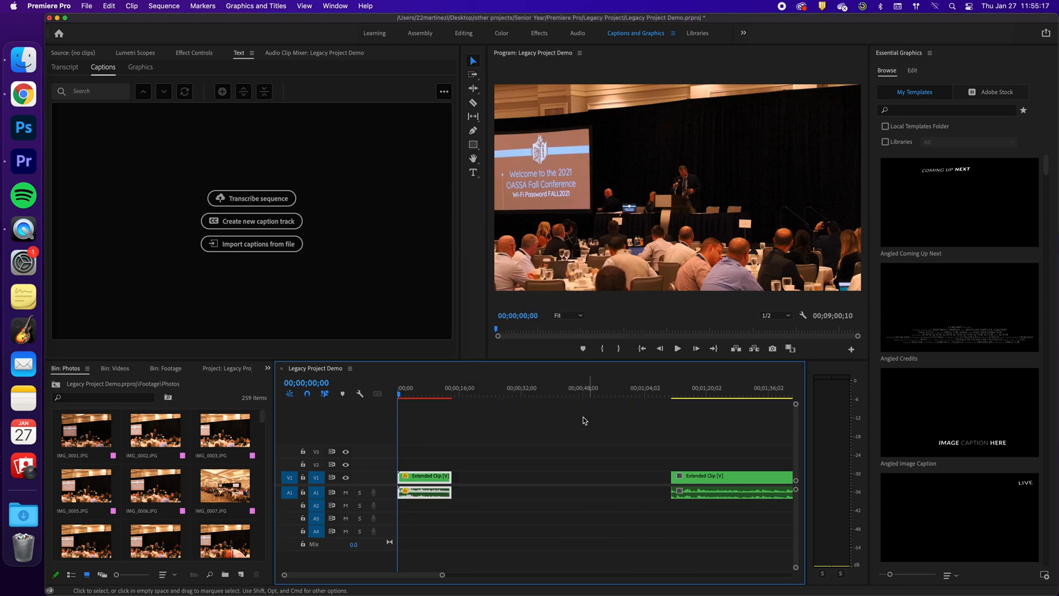
Step: Change the first Extended Clip's speed to 50%
key("super+z")
right_click(431, 481)
left_click(538, 326)
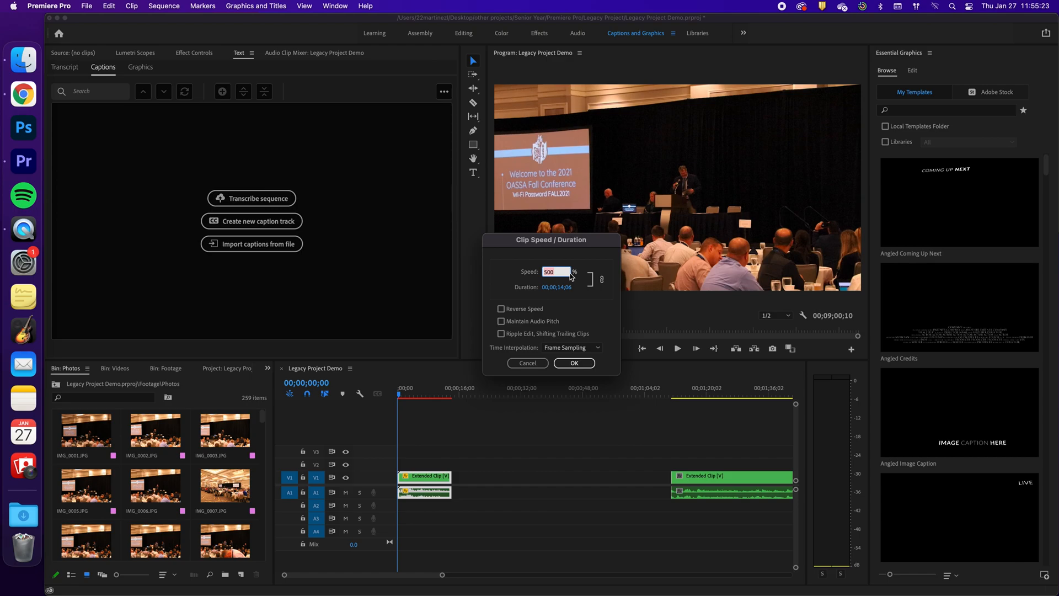
type("50")
key("Return")
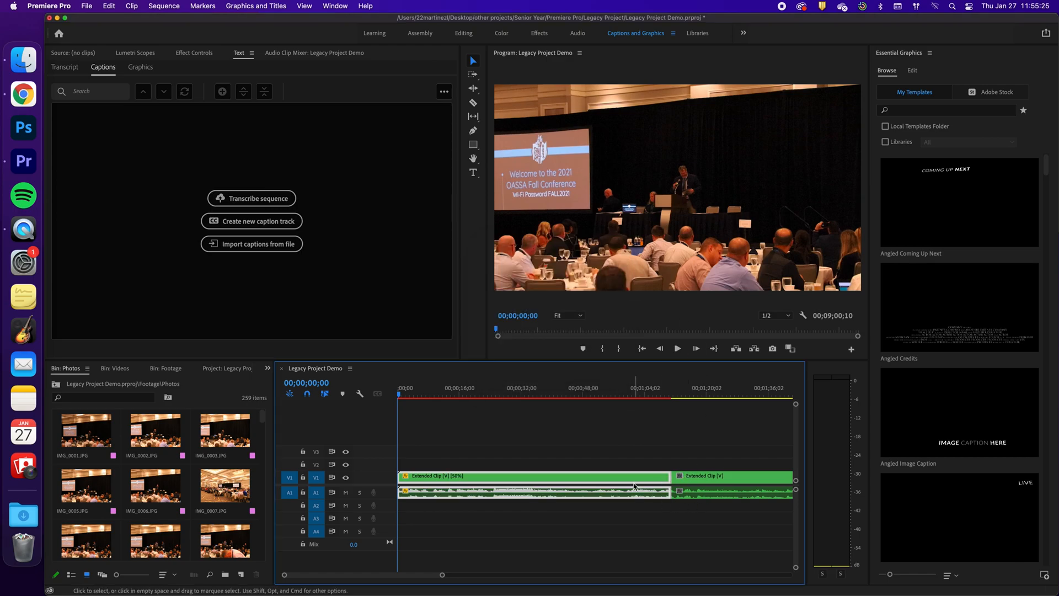
Step: Set the first Extended Clip's speed back to 100%
right_click(658, 479)
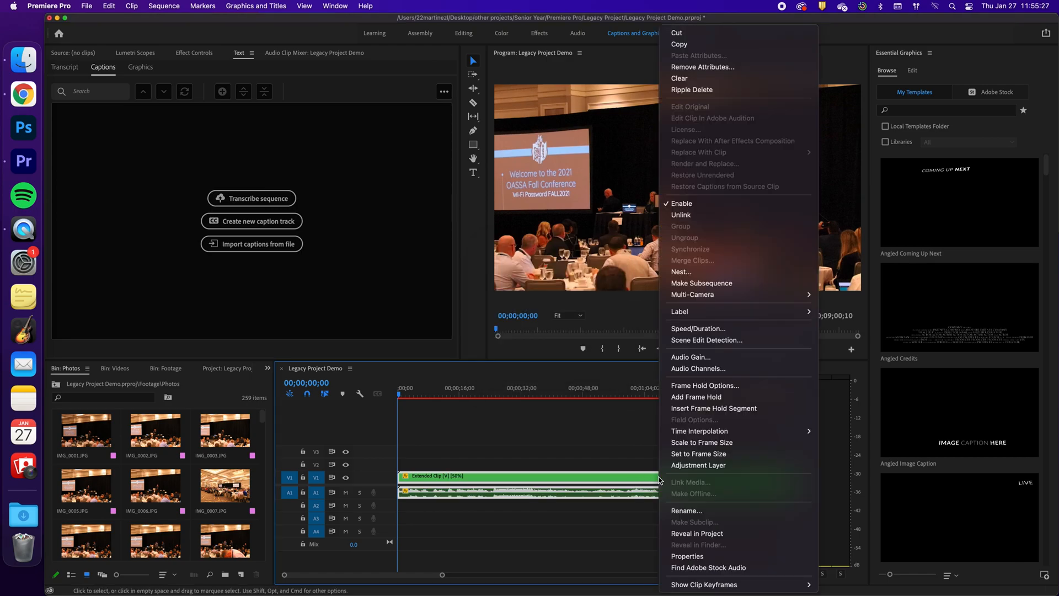
left_click(682, 330)
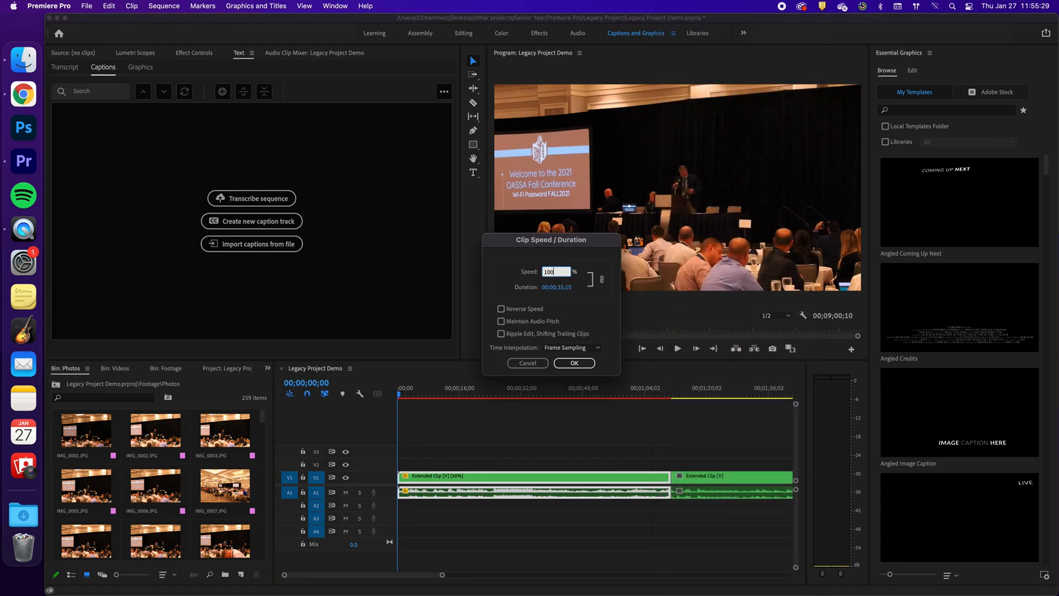
key("Return")
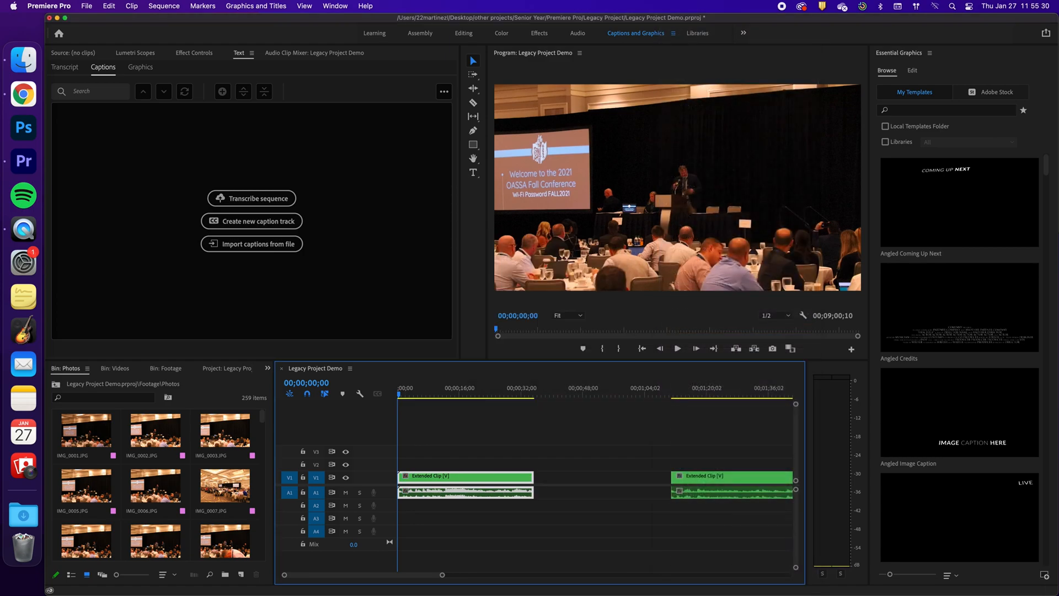
Step: Change the first Extended Clip's speed to 150% to make the segment need rendering
right_click(485, 482)
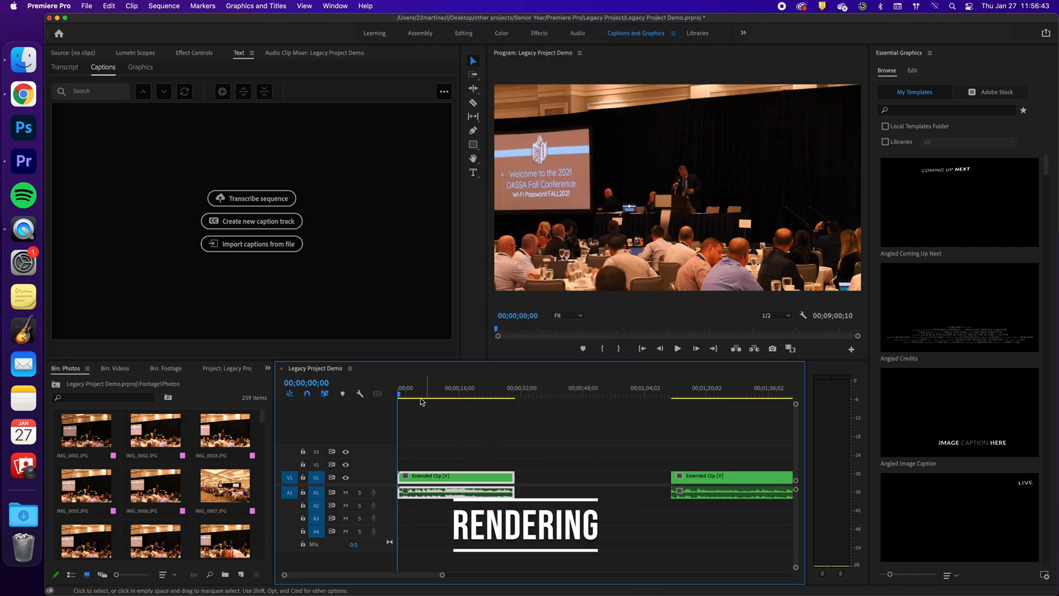
right_click(474, 477)
left_click(518, 327)
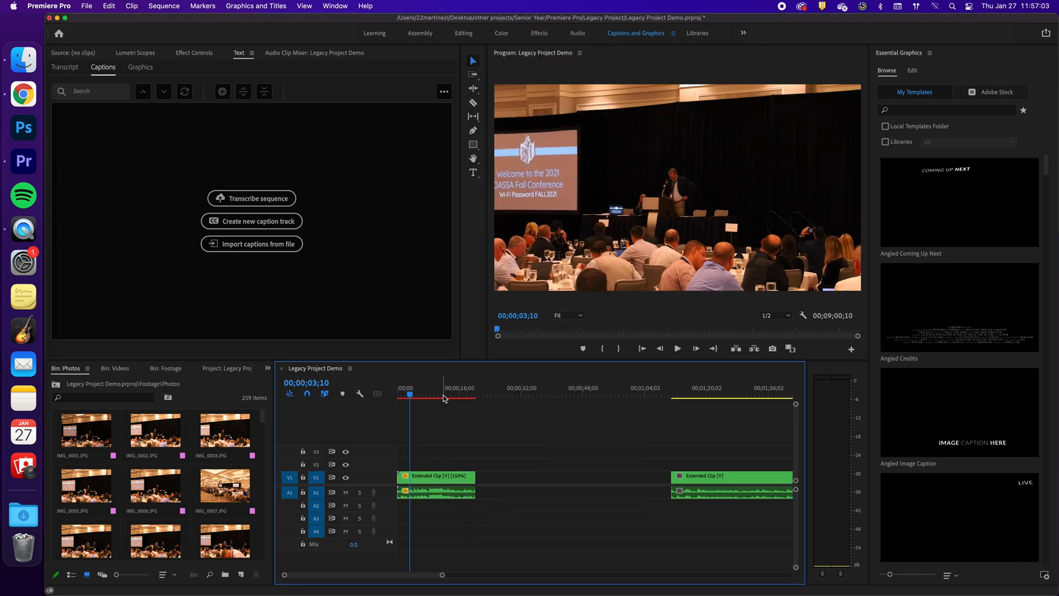
Step: Render the sequence from in to out and stop the rendering partway through the video previews
left_click(165, 6)
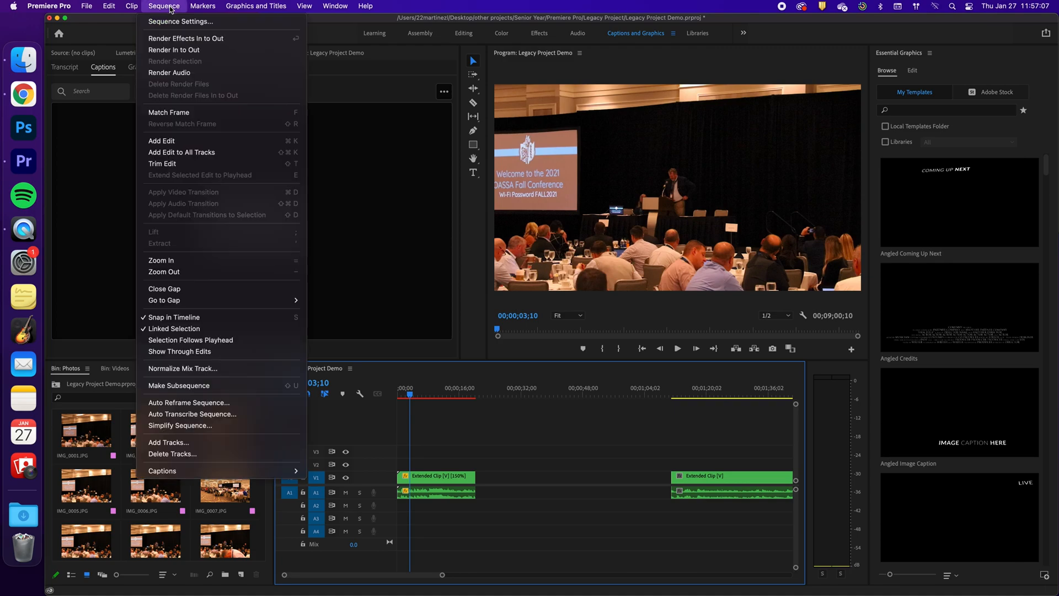
left_click(174, 51)
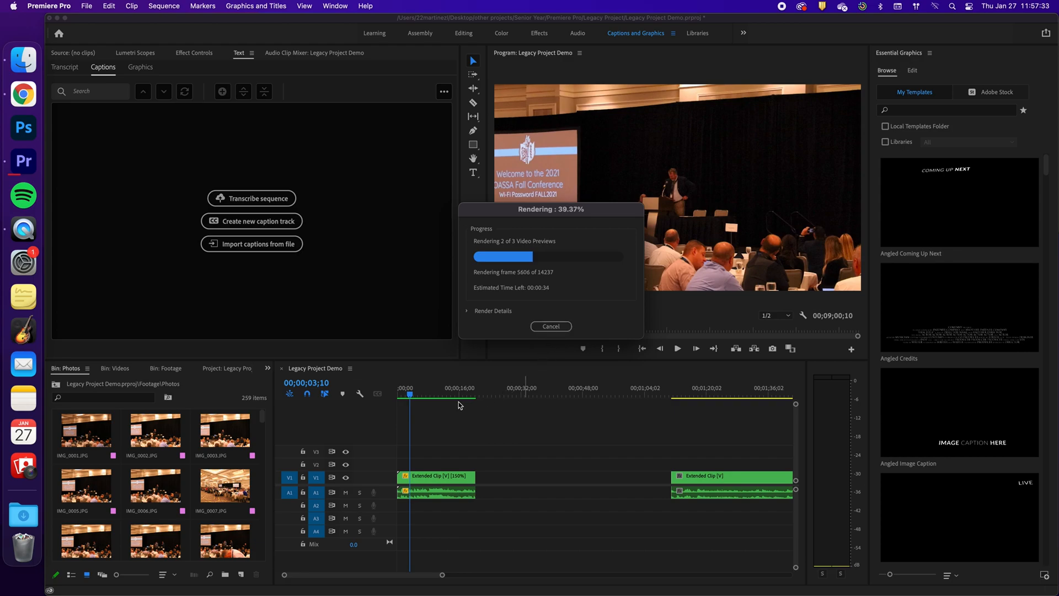
left_click(554, 324)
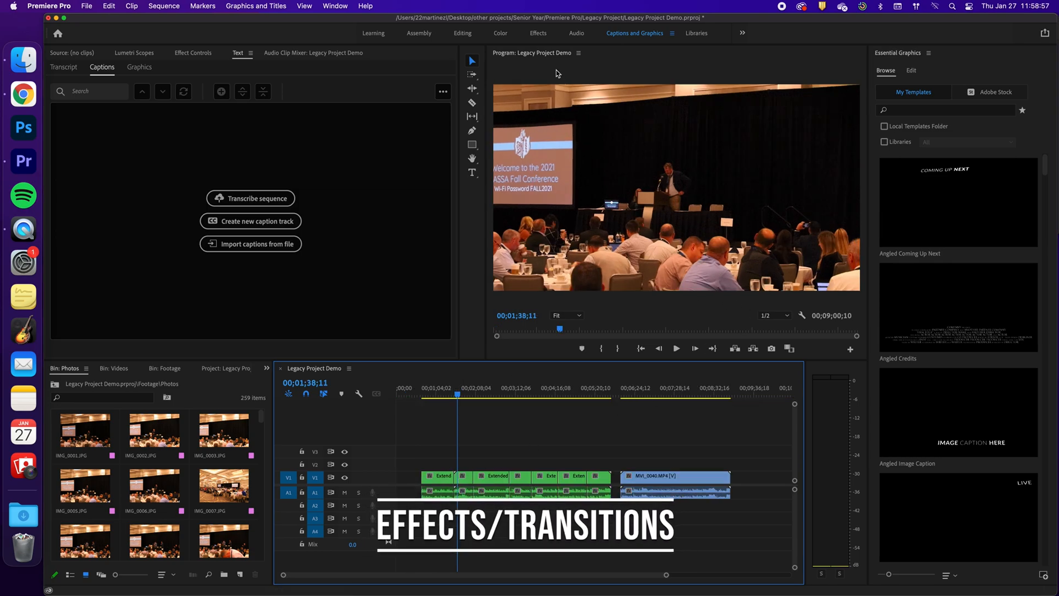
Step: Switch to the Effects workspace and apply the Constant Power audio crossfade at the first cut between clips on A1
left_click(543, 35)
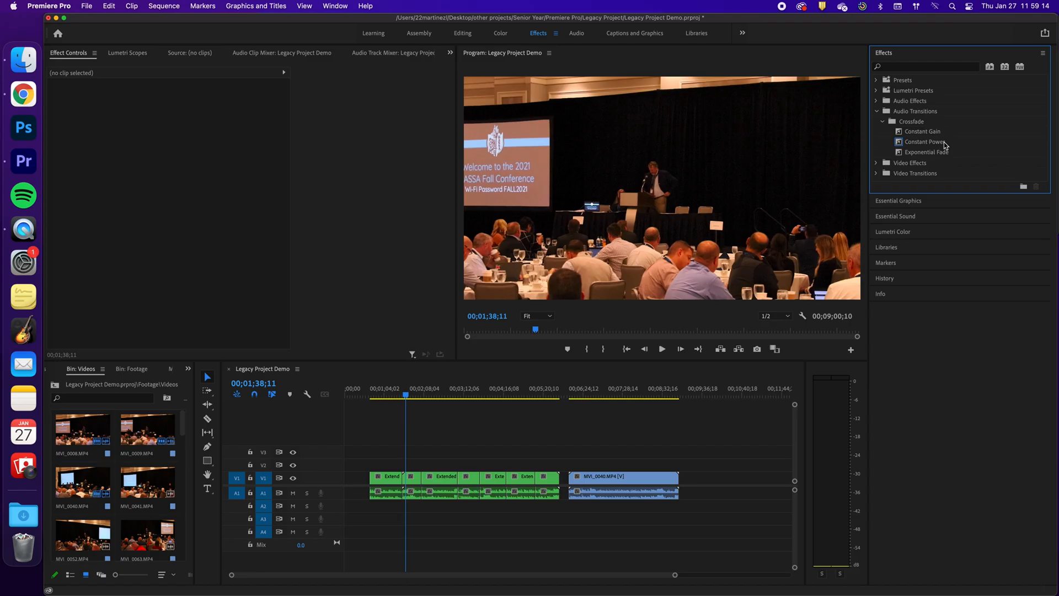
left_click_drag(939, 144, 899, 142)
left_click_drag(506, 307, 403, 493)
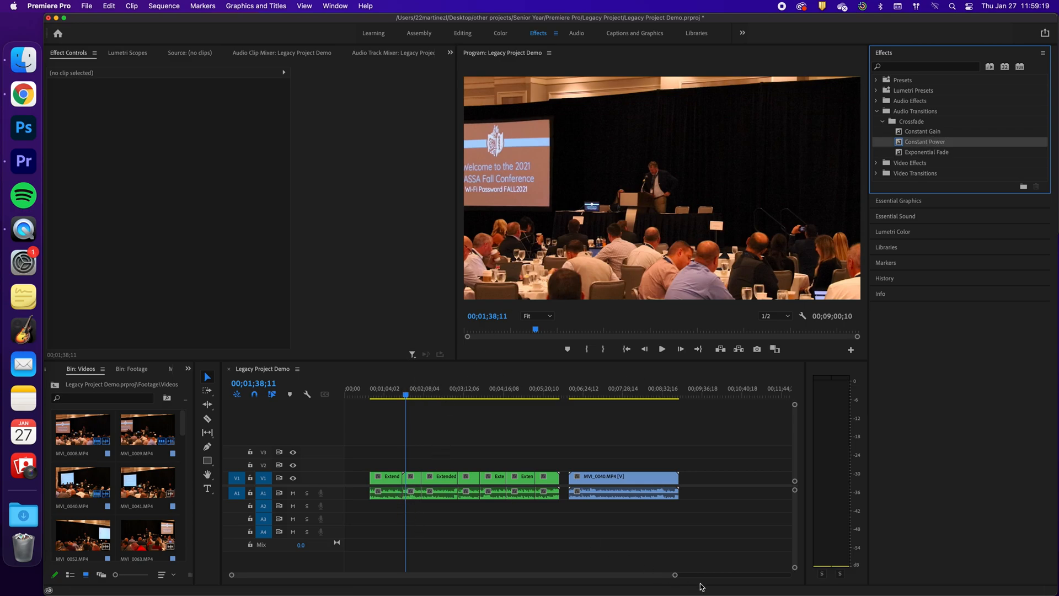
left_click_drag(674, 574, 643, 572)
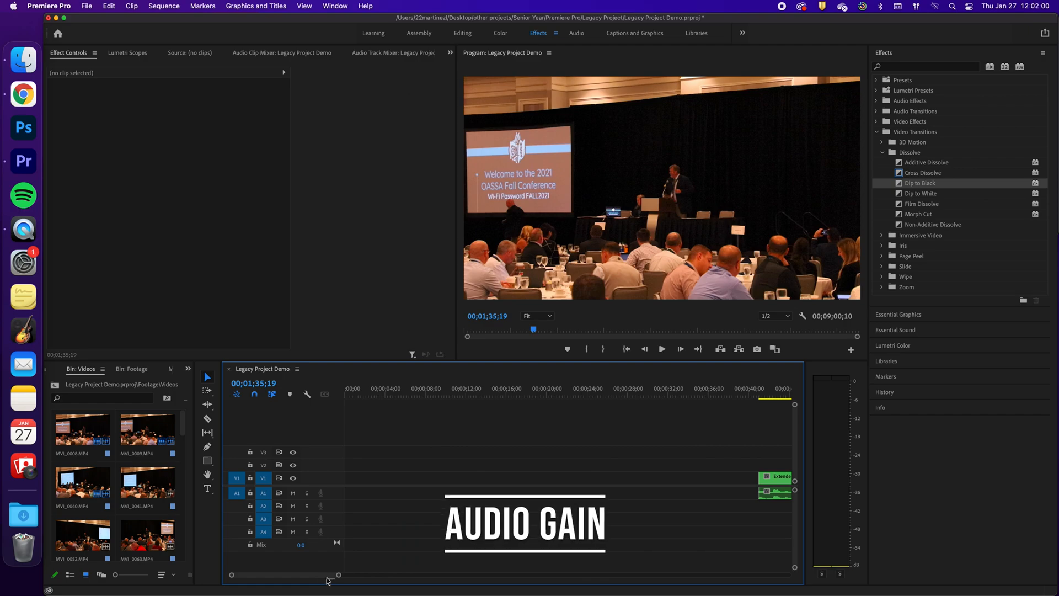
Step: Place the playhead at 00;00;46;26 and unlink the first Extended Clip's audio from its video
left_click_drag(329, 576, 343, 577)
left_click(478, 395)
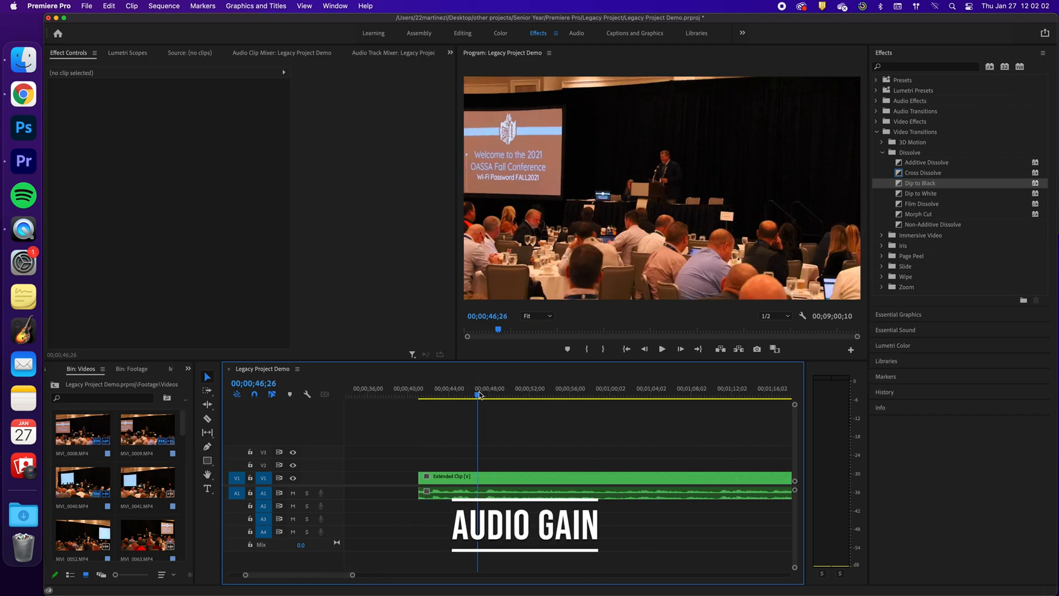
right_click(519, 499)
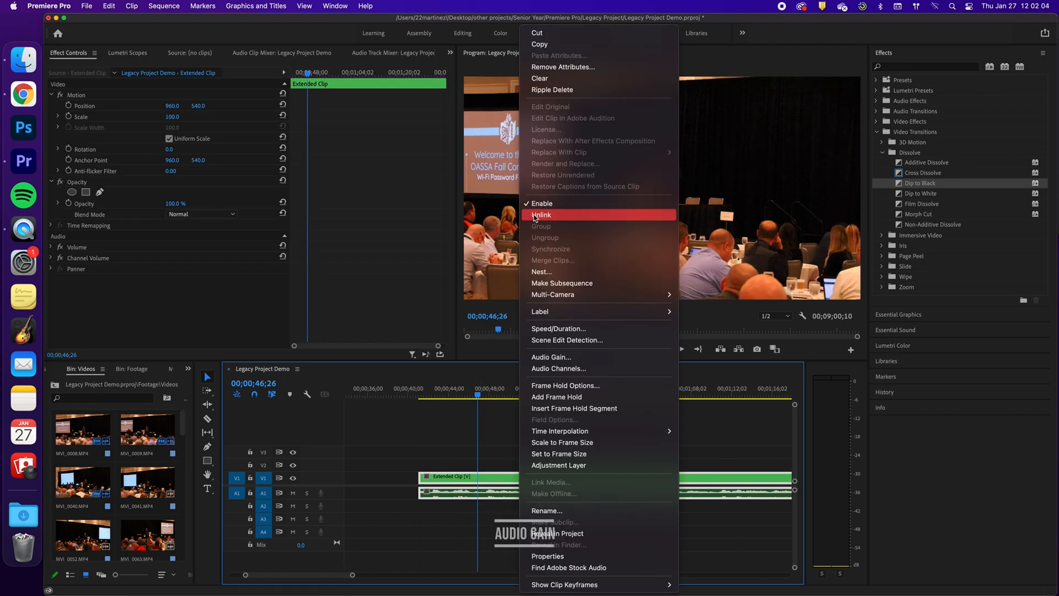
left_click(541, 215)
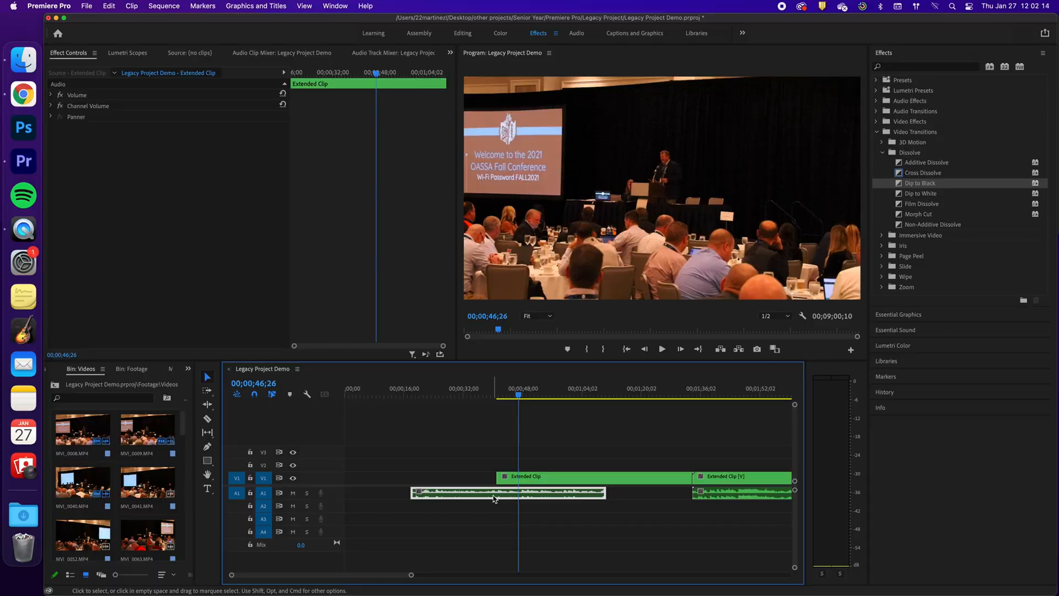
Step: Adjust the unlinked audio clip's gain by 15 dB and reverse it with an adjustment of -15 dB
right_click(493, 499)
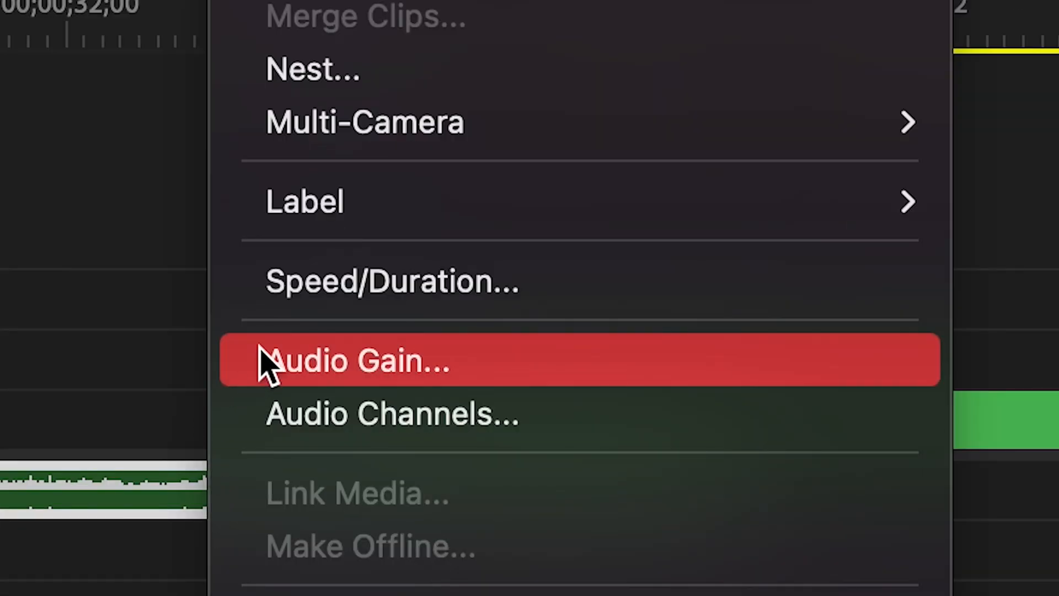
left_click(267, 361)
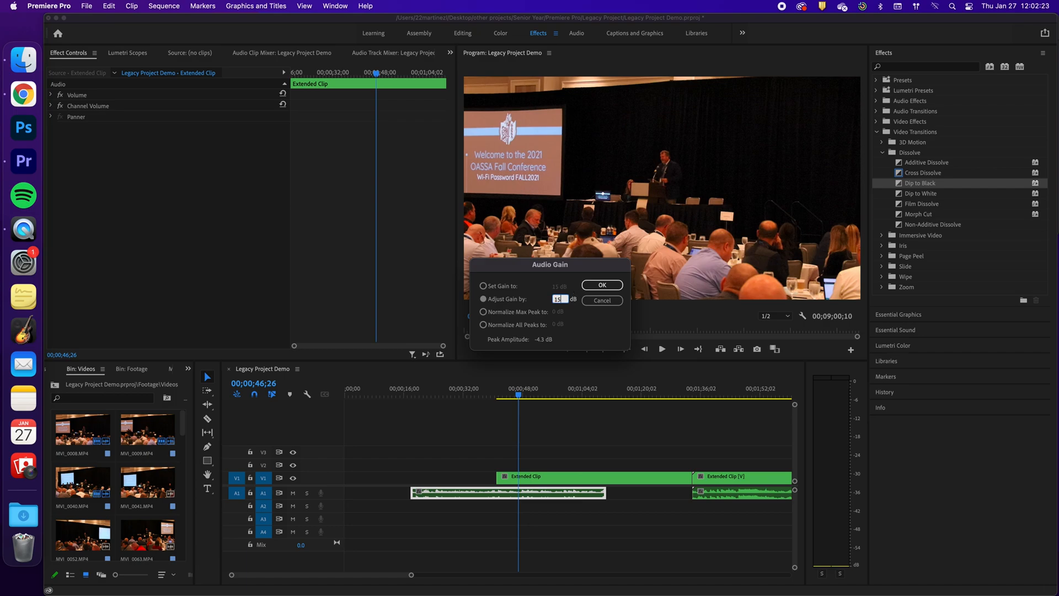
key("Return")
key("g")
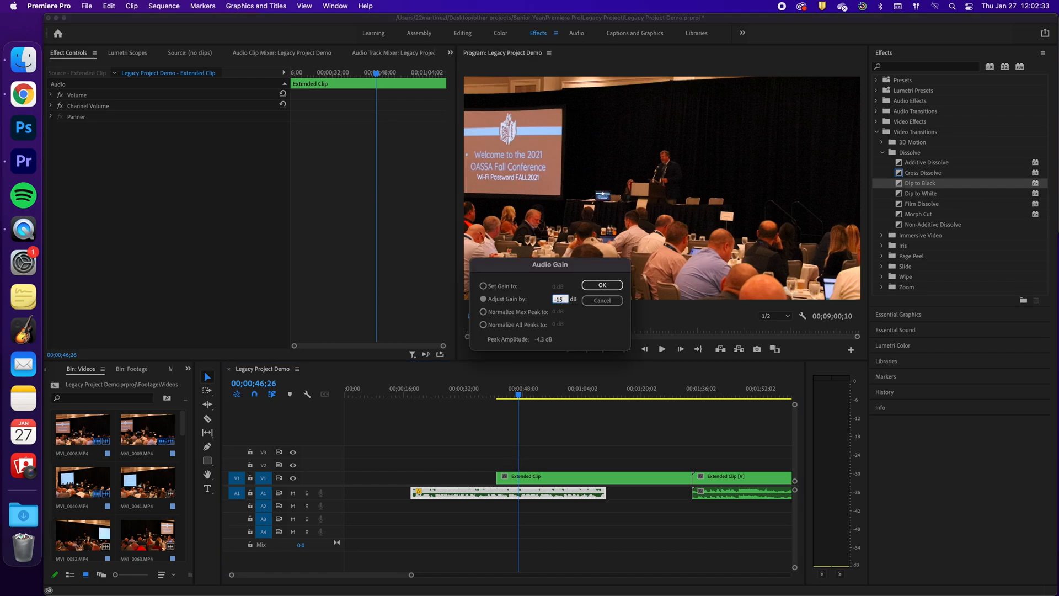
key("Return")
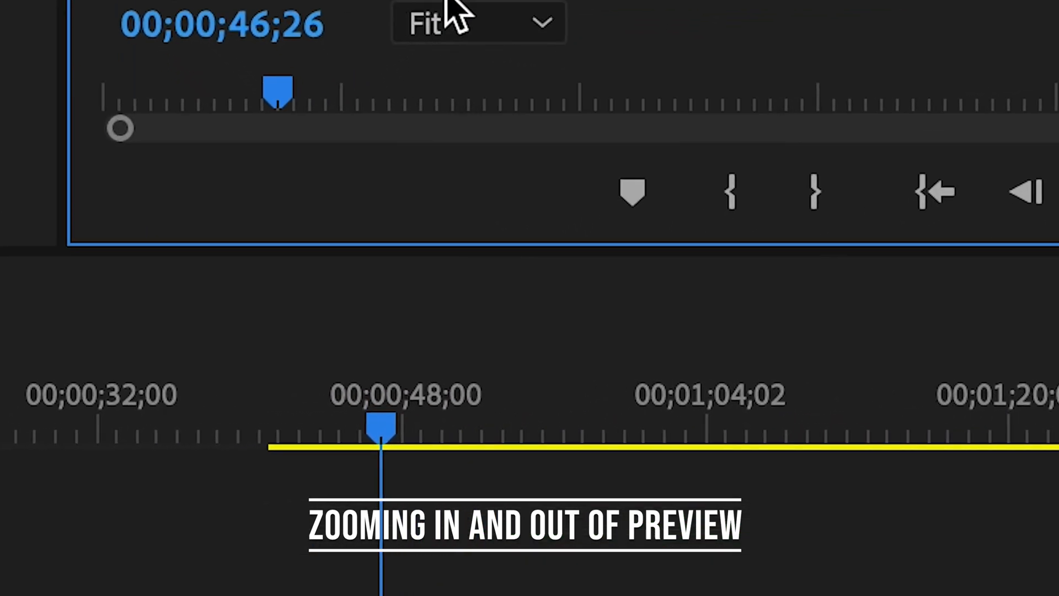
Step: Zoom the program preview to 400% and shift the magnified view toward the upper left part of the frame
left_click(462, 23)
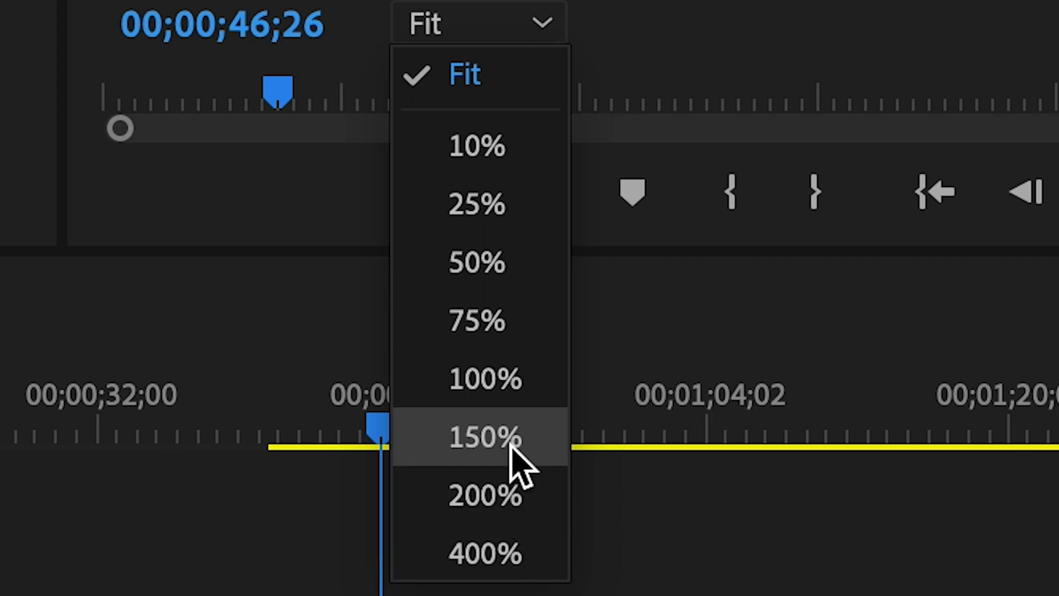
left_click(515, 562)
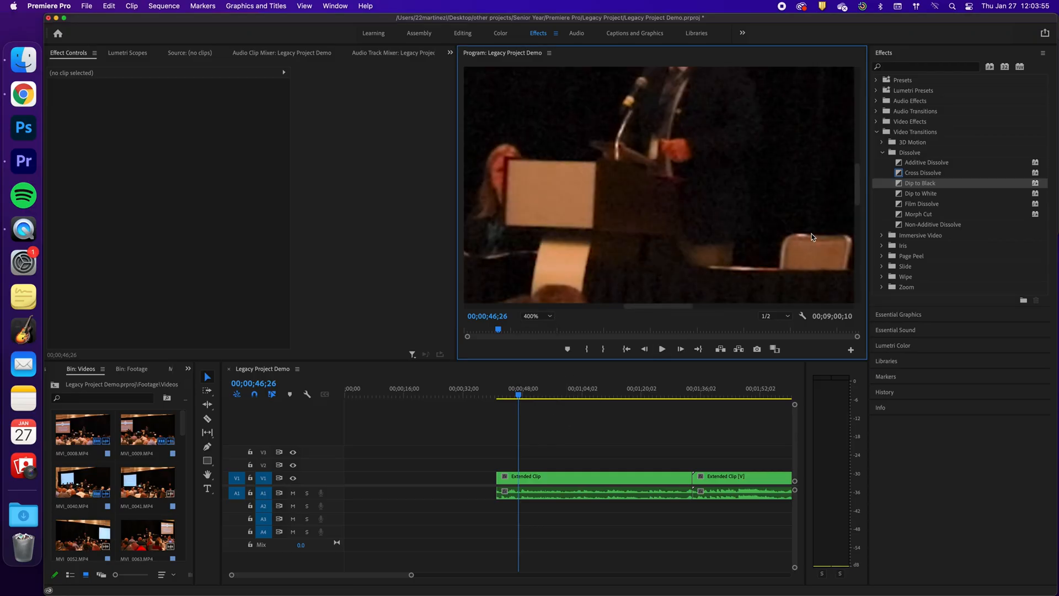
left_click_drag(683, 306, 645, 307)
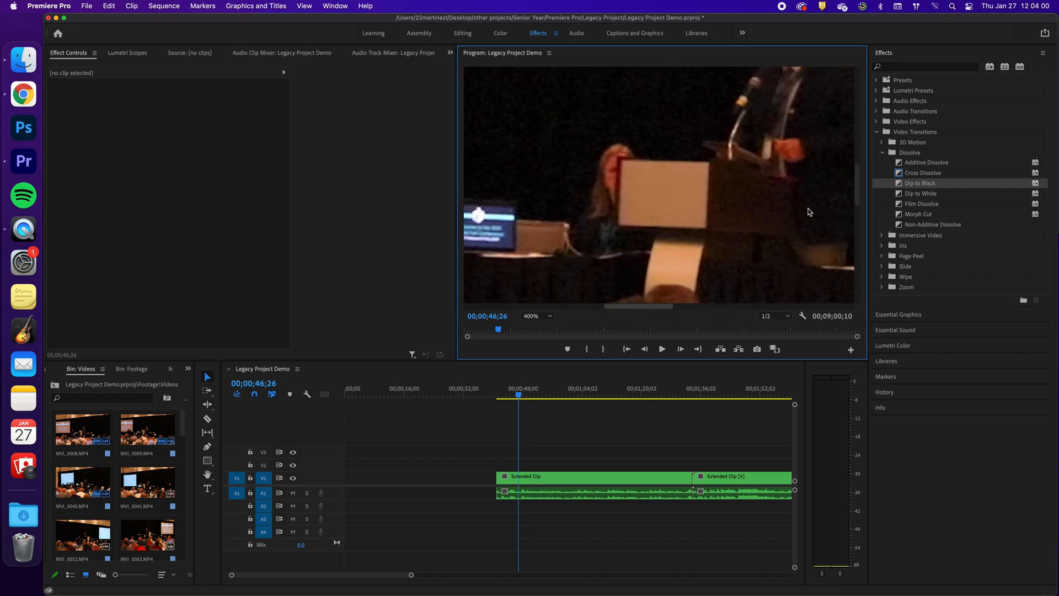
mouse_move(853, 175)
left_mouse_down()
mouse_move(855, 146)
mouse_move(855, 207)
mouse_move(855, 139)
mouse_move(855, 165)
left_mouse_up()
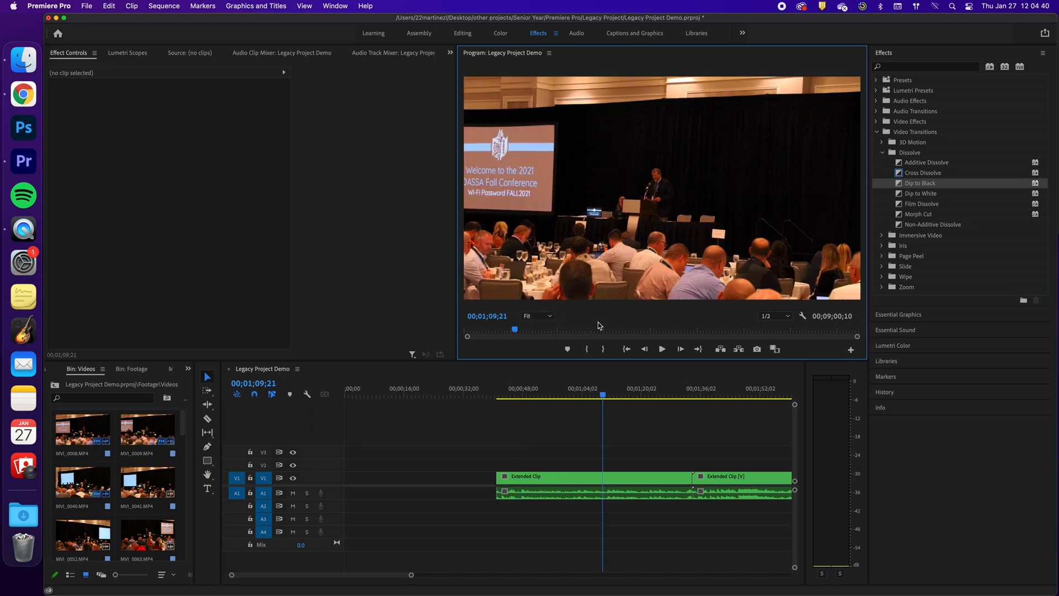
Step: Shrink the first Extended Clip to a scale of 59 and move its position to 710, 367
left_click(589, 156)
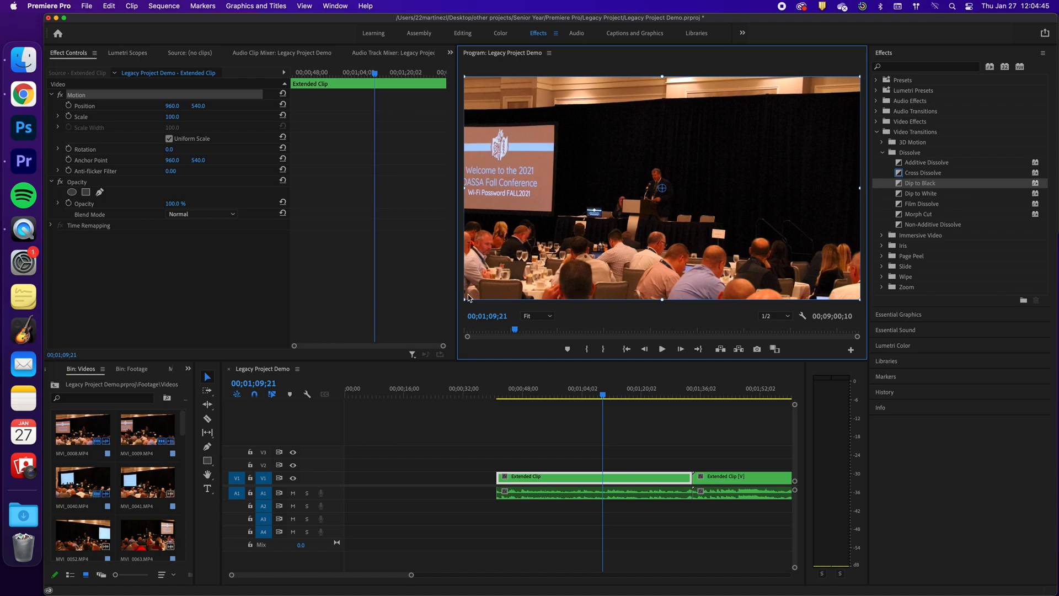
left_click_drag(465, 299, 459, 306)
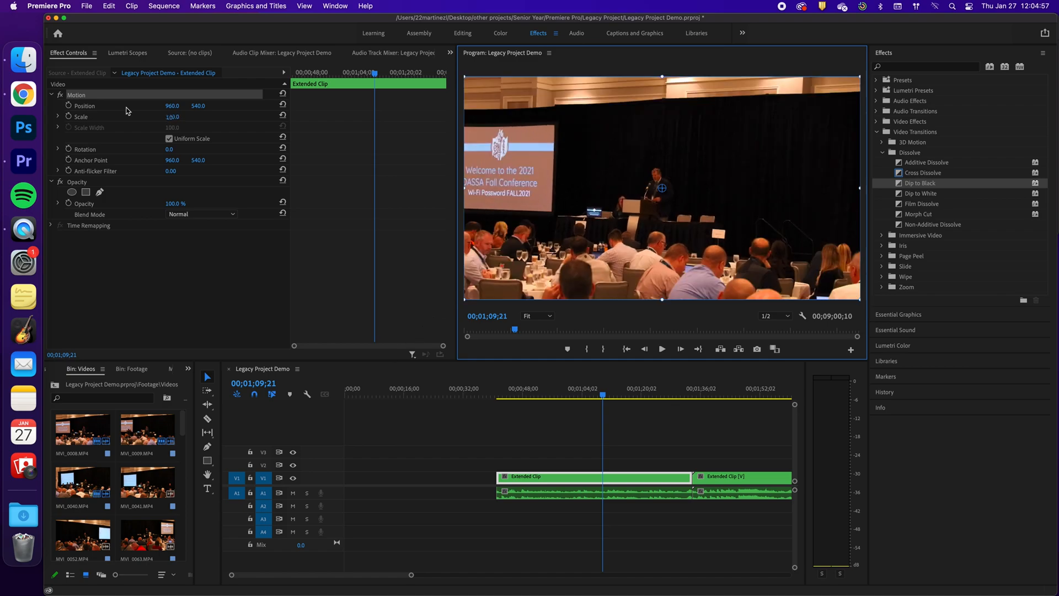
left_click_drag(172, 117, 34, 106)
left_click_drag(203, 106, 108, 106)
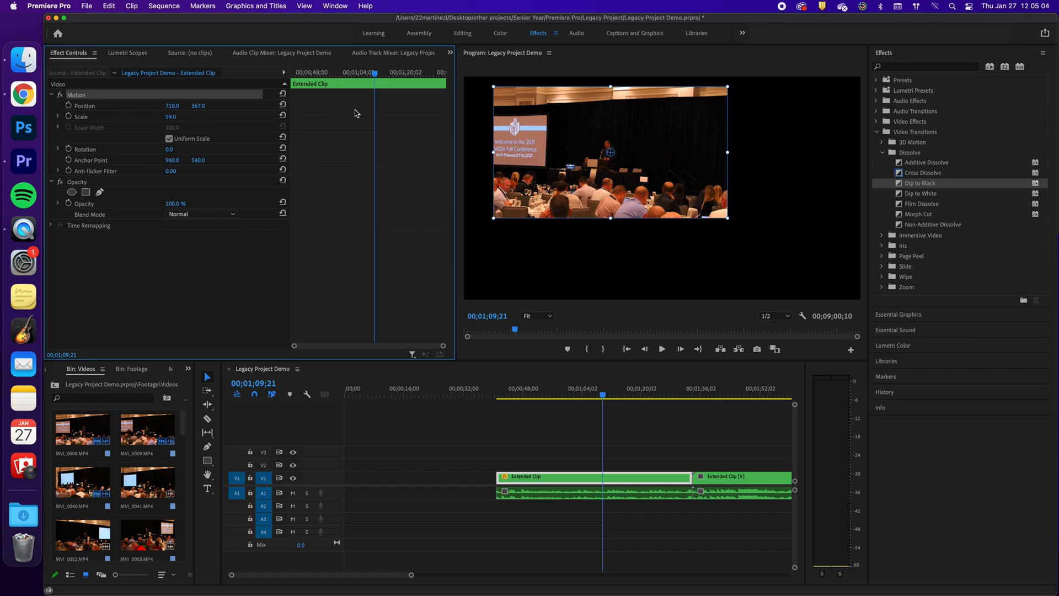
left_click(566, 247)
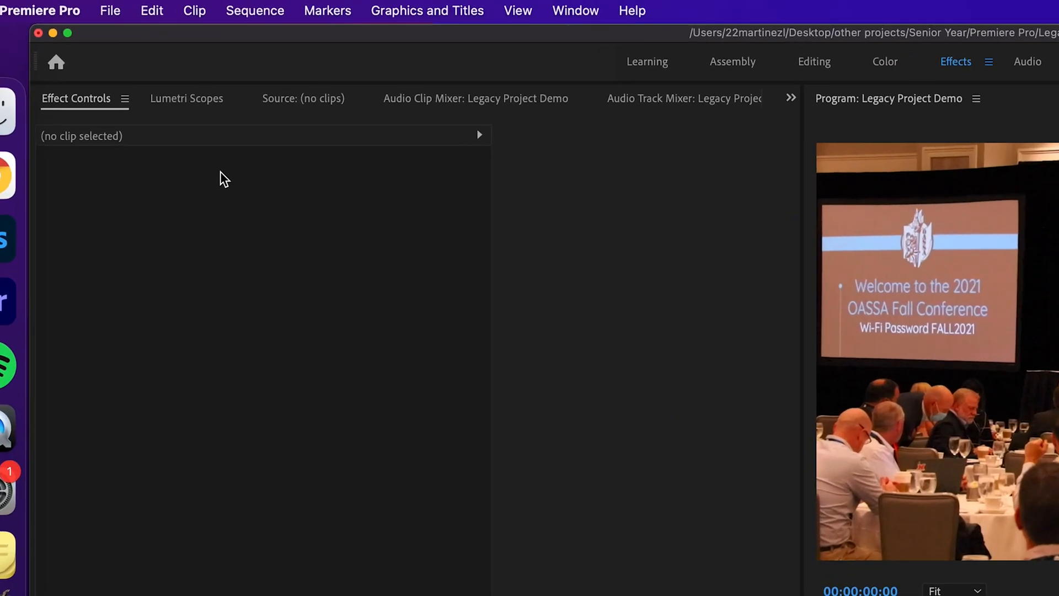
Step: Open the media export settings for the sequence and set the export format to H.264
left_click(87, 6)
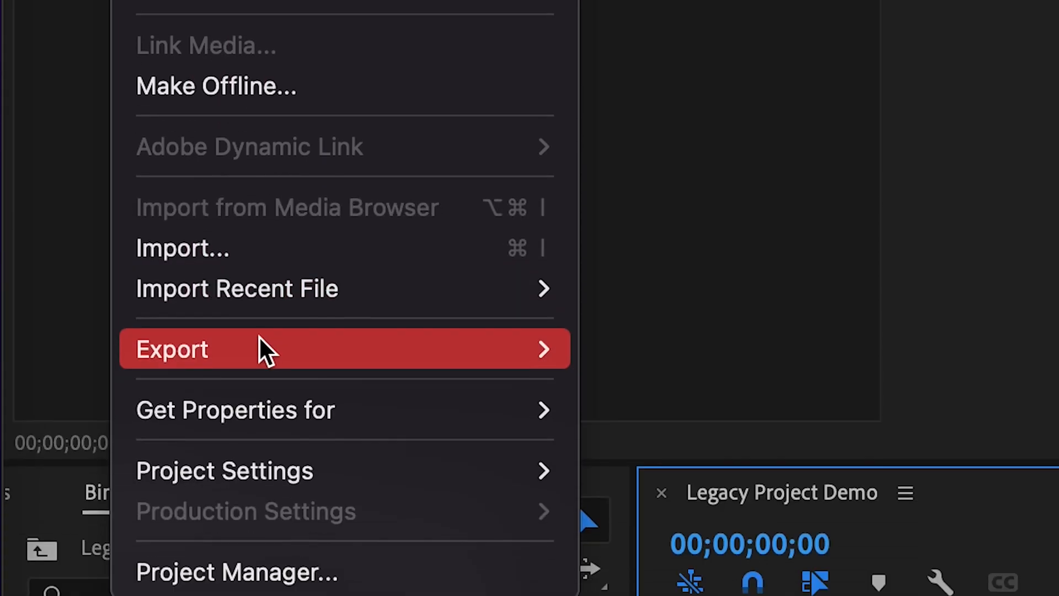
mouse_move(268, 345)
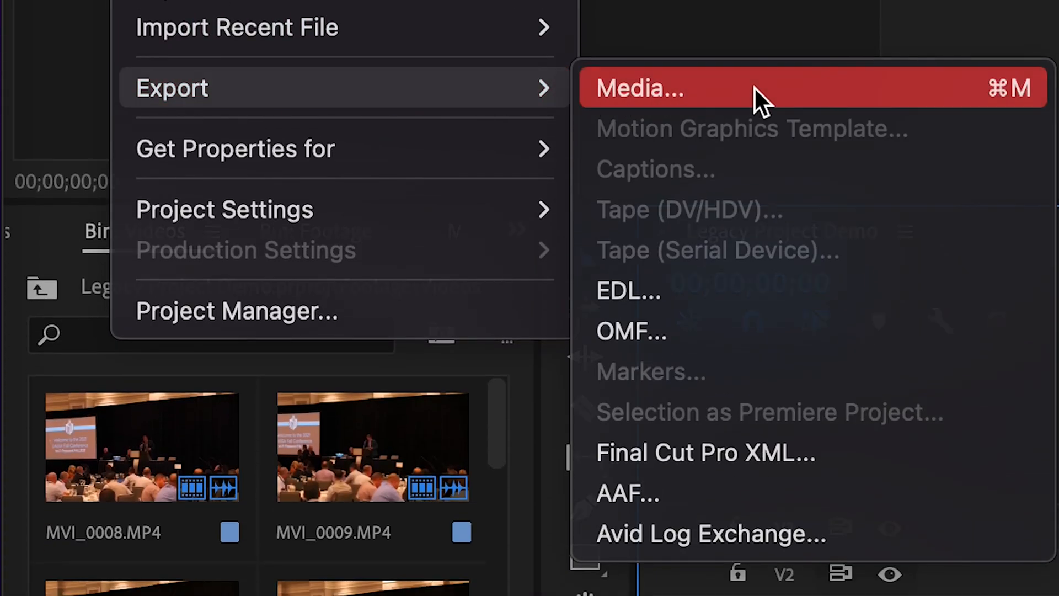
left_click(755, 88)
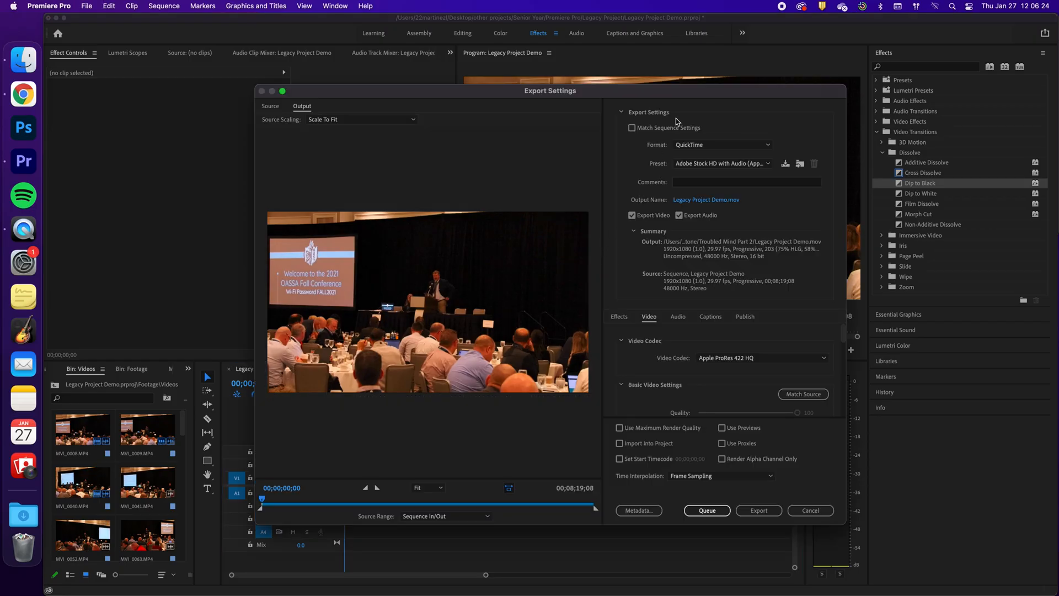
left_click(712, 145)
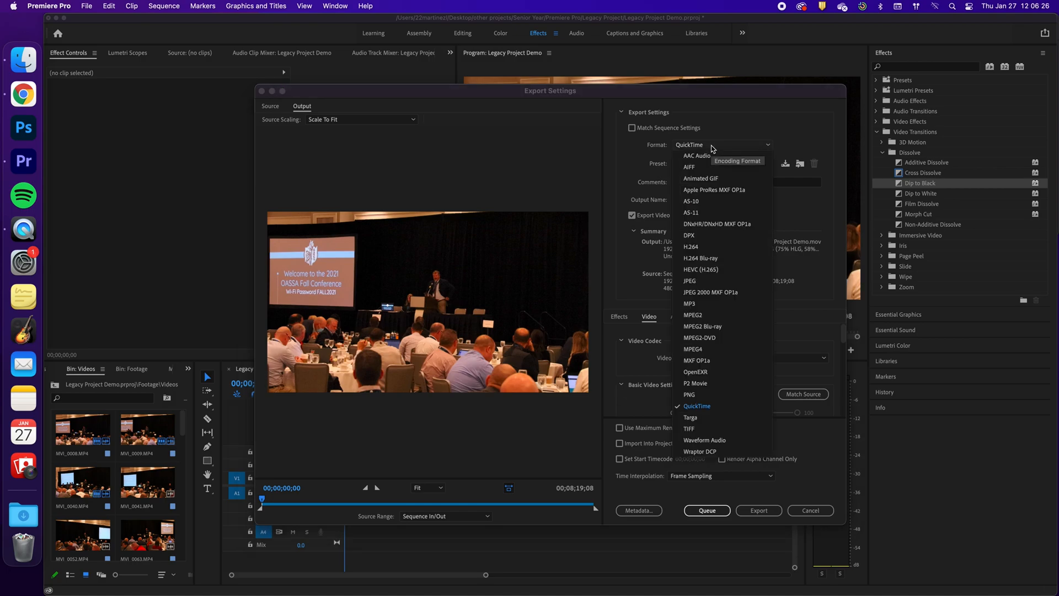
left_click(720, 249)
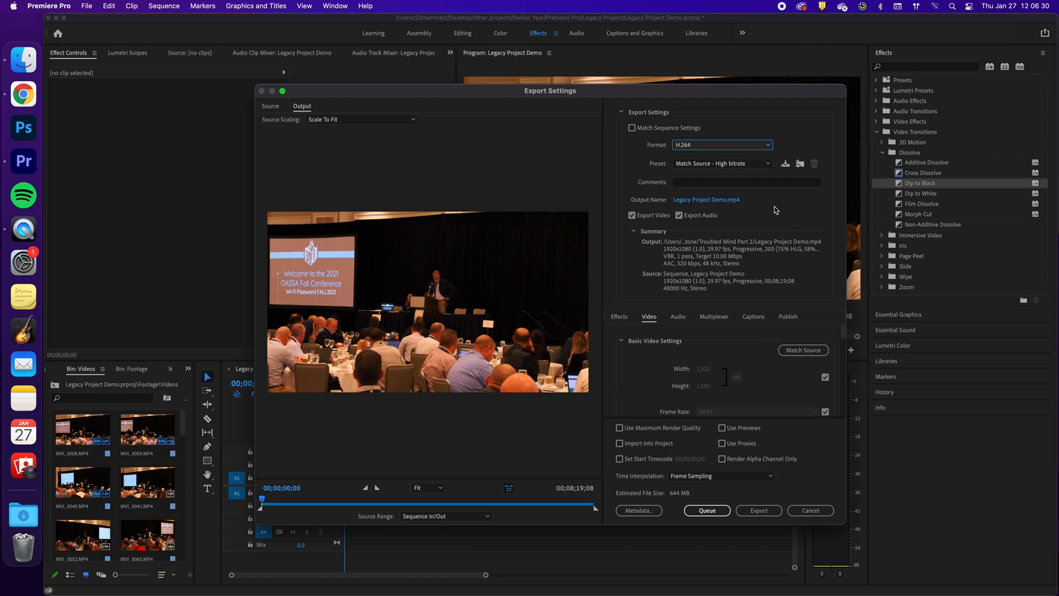
Step: Set the export's output file to Legacy Project Demo in the Legacy Project folder, inside Premiere Pro under Senior Year
left_click(682, 202)
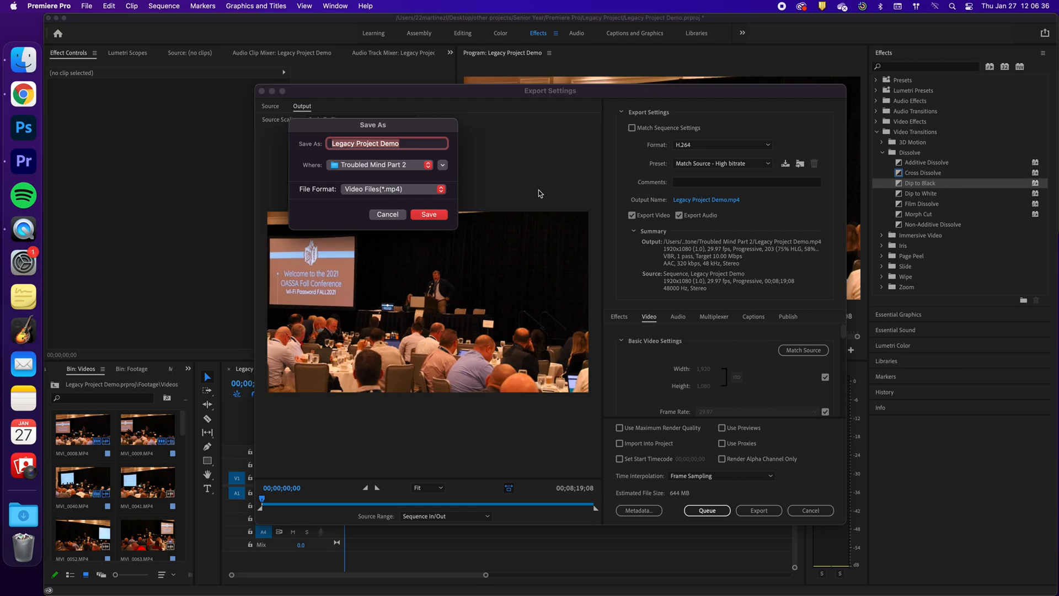
left_click(442, 164)
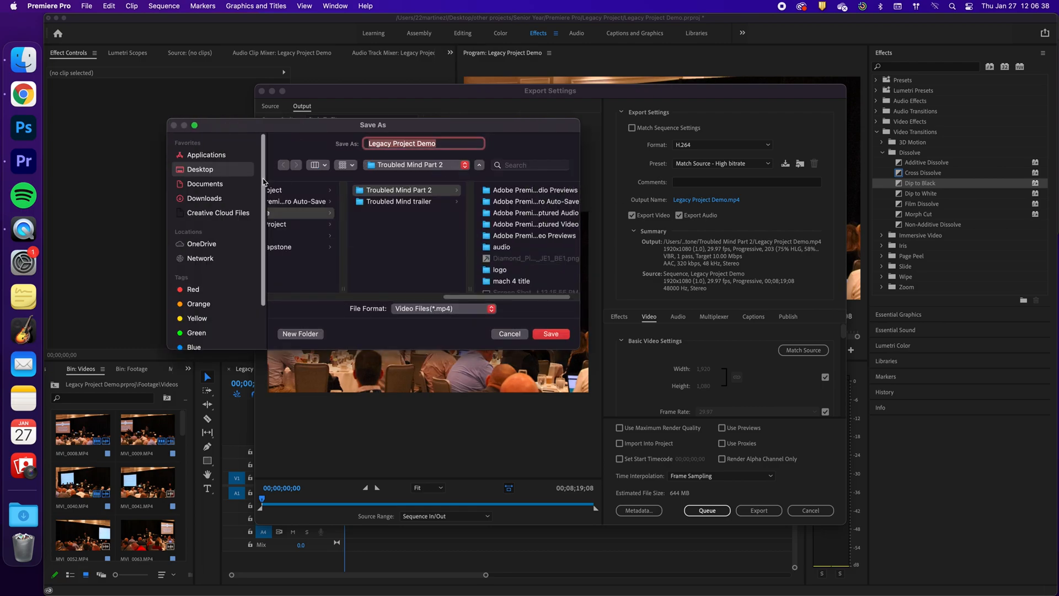
scroll(393, 213, "left", 5)
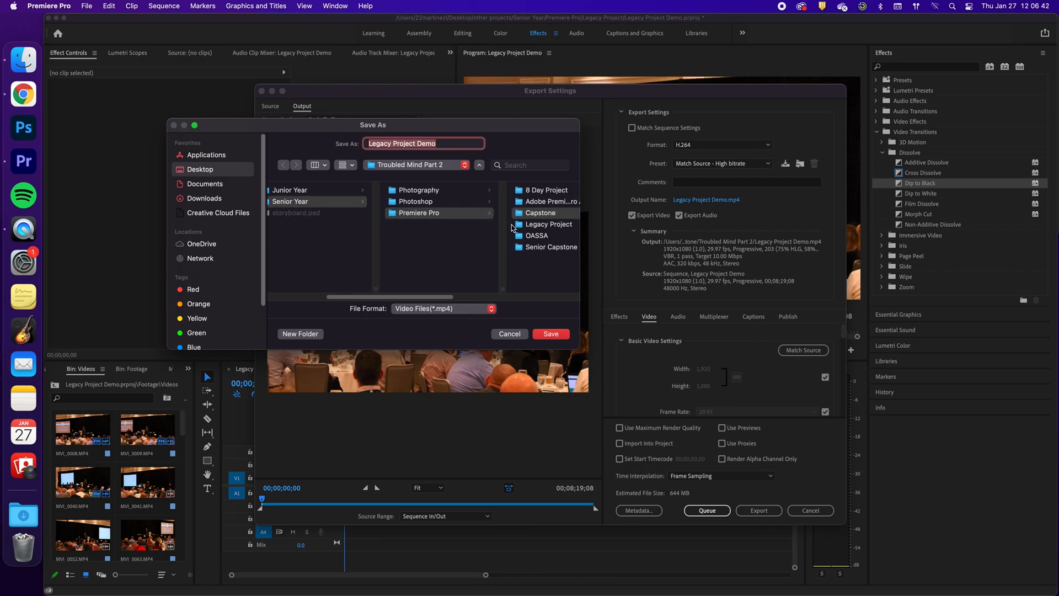
left_click(542, 225)
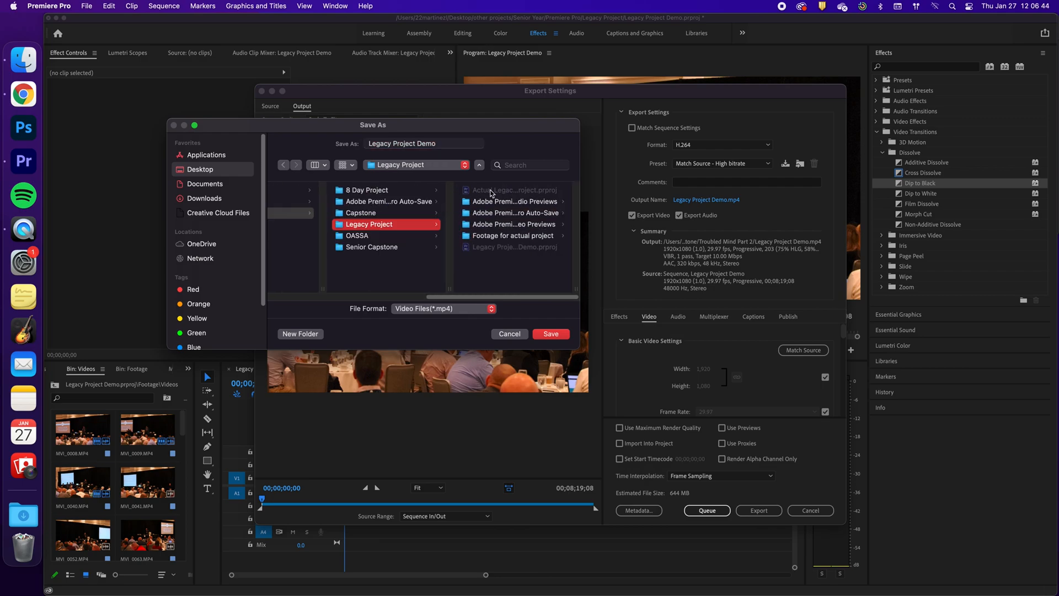
left_click(550, 335)
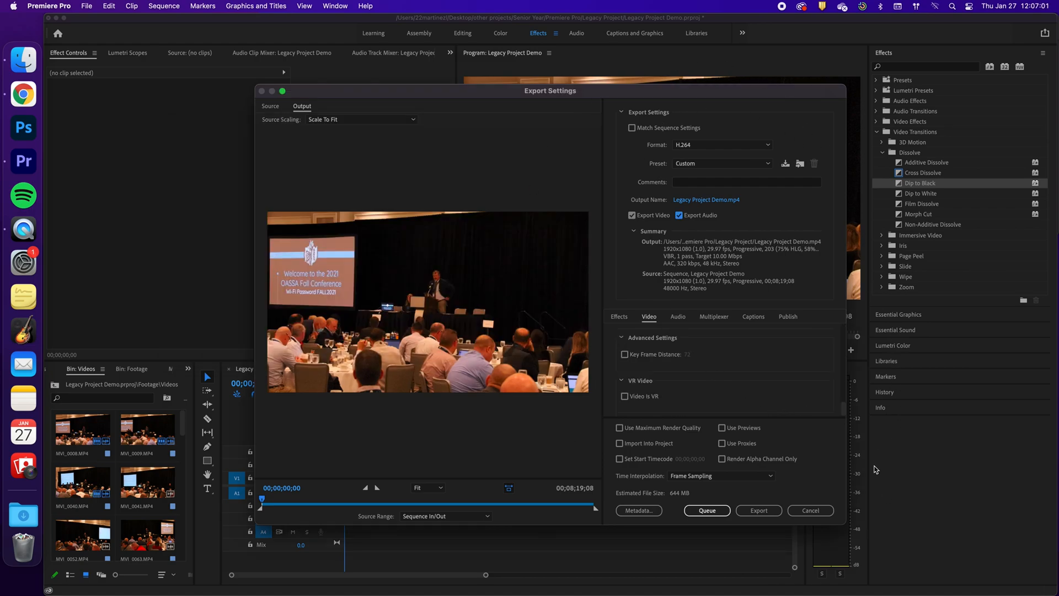
Step: Export the video, and switch to Finder to show the Legacy Project folder containing the exported file
left_click(760, 512)
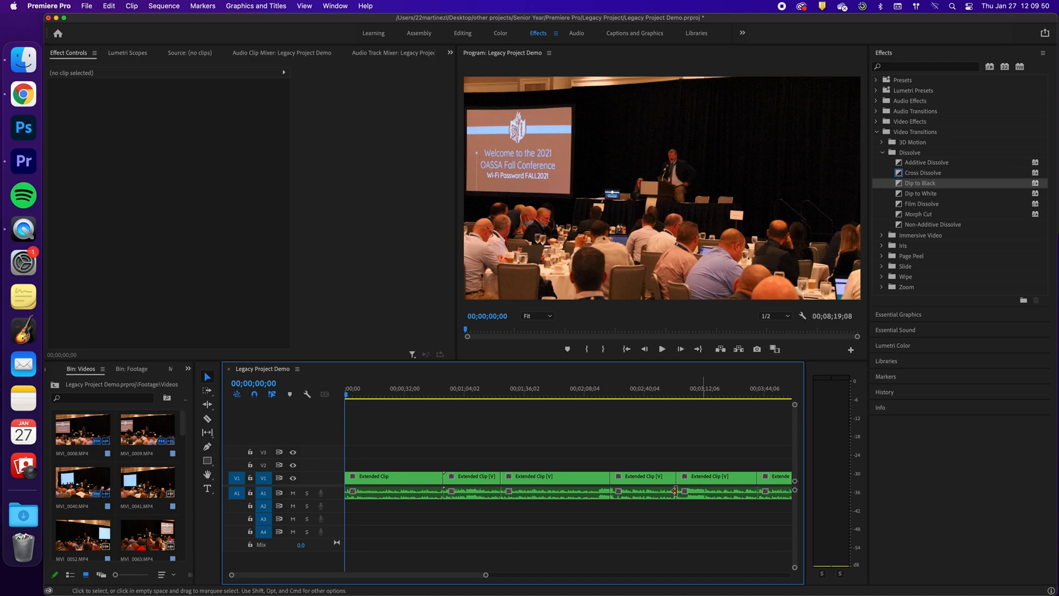
left_click(57, 19)
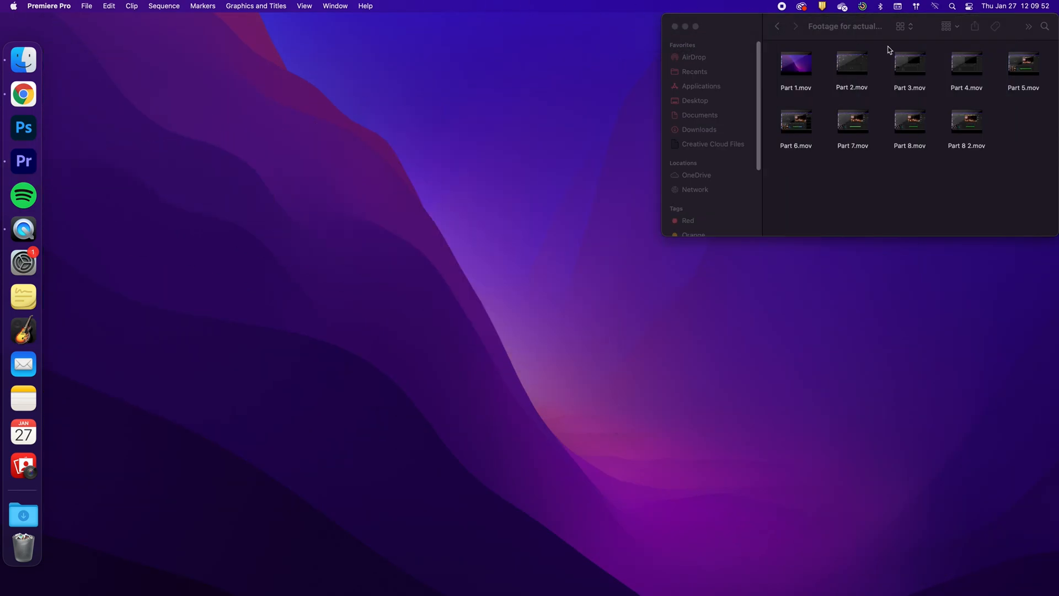
left_click(777, 26)
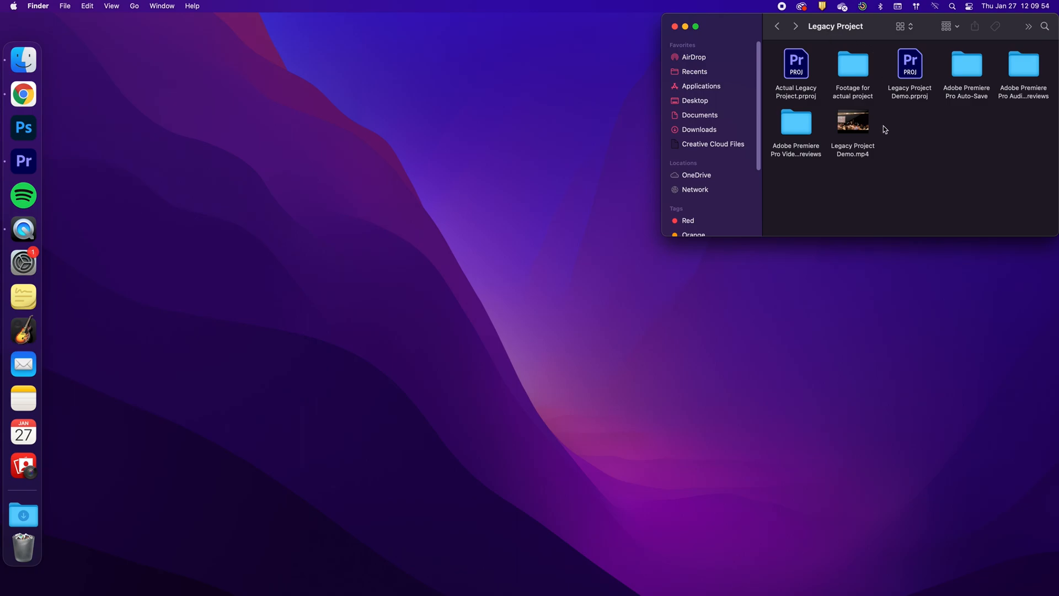